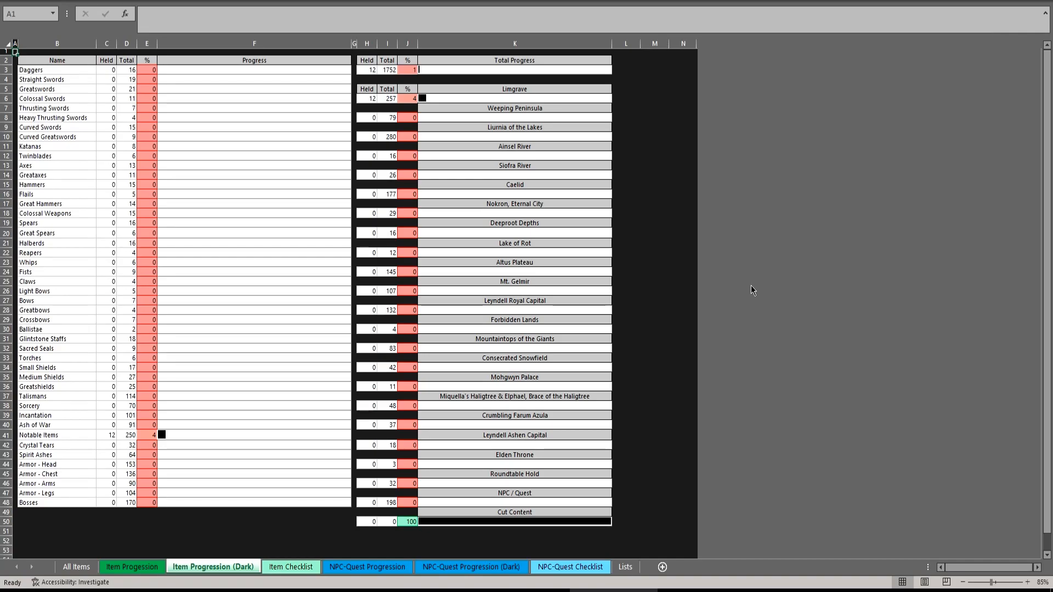
# Step: Filter the Type column of the Item Checklist sheet to show only Notable Items
pyautogui.click(291, 567)
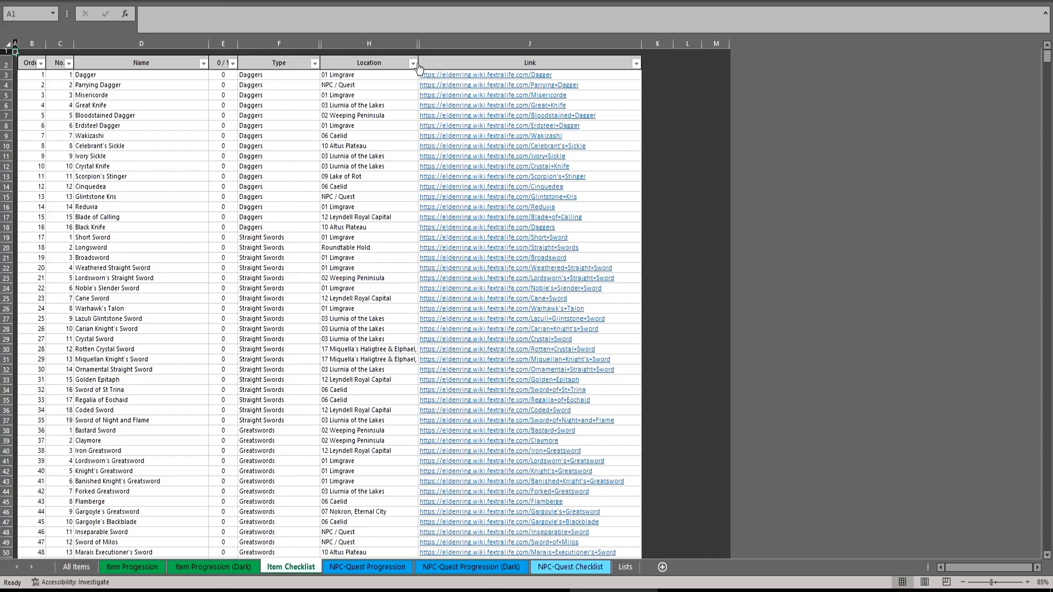
pyautogui.click(314, 64)
pyautogui.click(205, 205)
pyautogui.moveTo(310, 218); pyautogui.dragTo(310, 270)
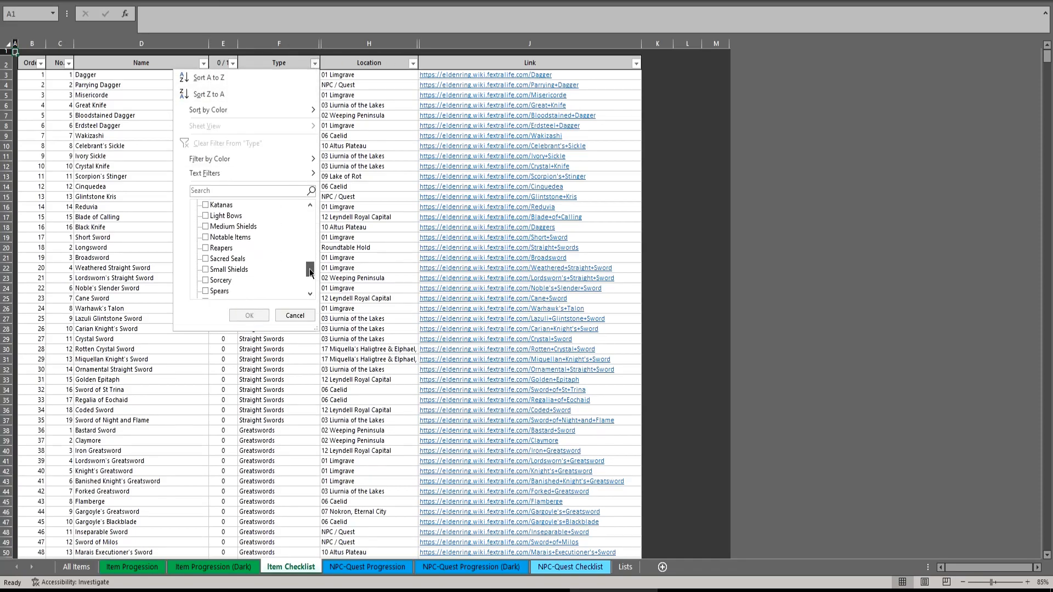
pyautogui.click(225, 237)
pyautogui.click(249, 316)
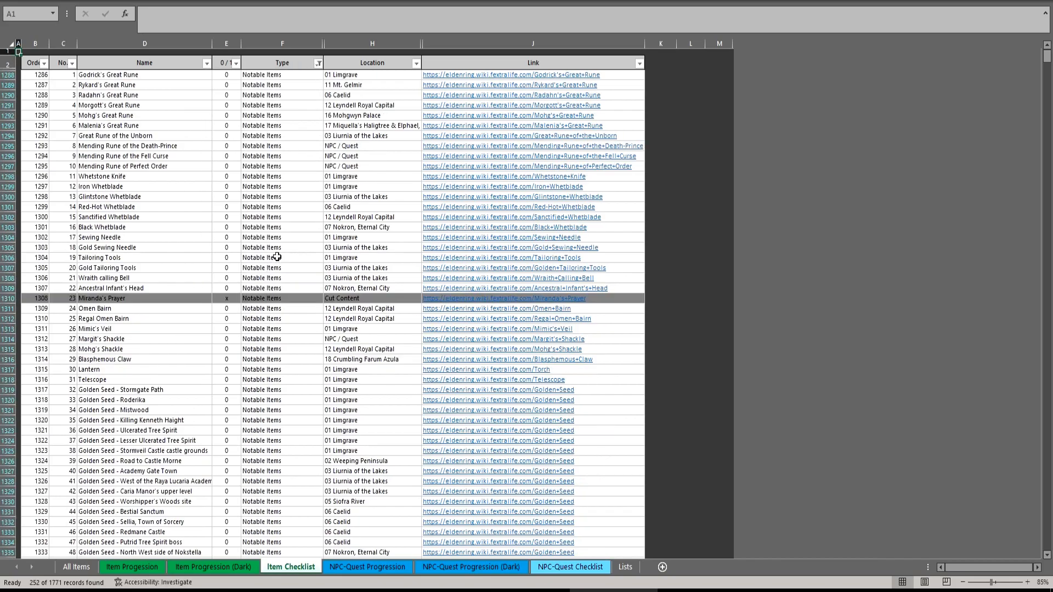
# Step: Look through the notable items list, from the golden seeds through the pots, perfume bottles, memory stones and cookbooks to the gestures
pyautogui.scroll(-7, 230, 280)
pyautogui.moveTo(177, 189); pyautogui.dragTo(307, 441)
pyautogui.scroll(-13, 263, 308)
pyautogui.click(168, 248)
pyautogui.moveTo(168, 248); pyautogui.dragTo(225, 277)
pyautogui.scroll(-4, 220, 296)
pyautogui.moveTo(145, 260); pyautogui.dragTo(252, 280)
pyautogui.scroll(-4, 251, 279)
pyautogui.moveTo(143, 227); pyautogui.dragTo(233, 269)
pyautogui.scroll(-3, 154, 237)
pyautogui.moveTo(154, 227); pyautogui.dragTo(156, 329)
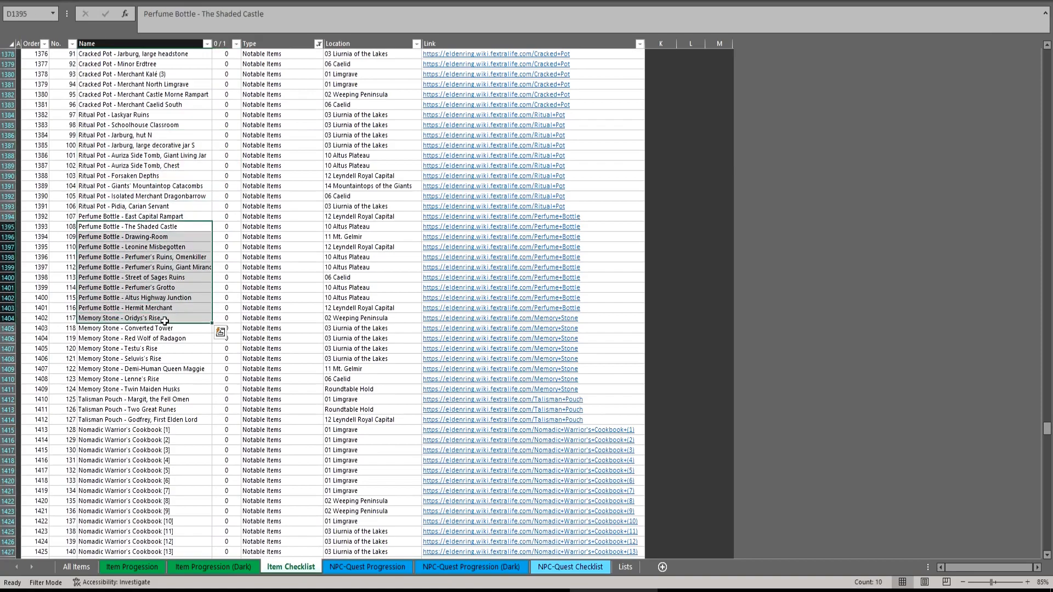
pyautogui.scroll(-4, 156, 329)
pyautogui.moveTo(152, 220); pyautogui.dragTo(156, 267)
pyautogui.scroll(-1, 156, 231)
pyautogui.scroll(-4, 169, 239)
pyautogui.moveTo(160, 166); pyautogui.dragTo(165, 329)
pyautogui.scroll(-9, 179, 233)
pyautogui.scroll(-8, 179, 233)
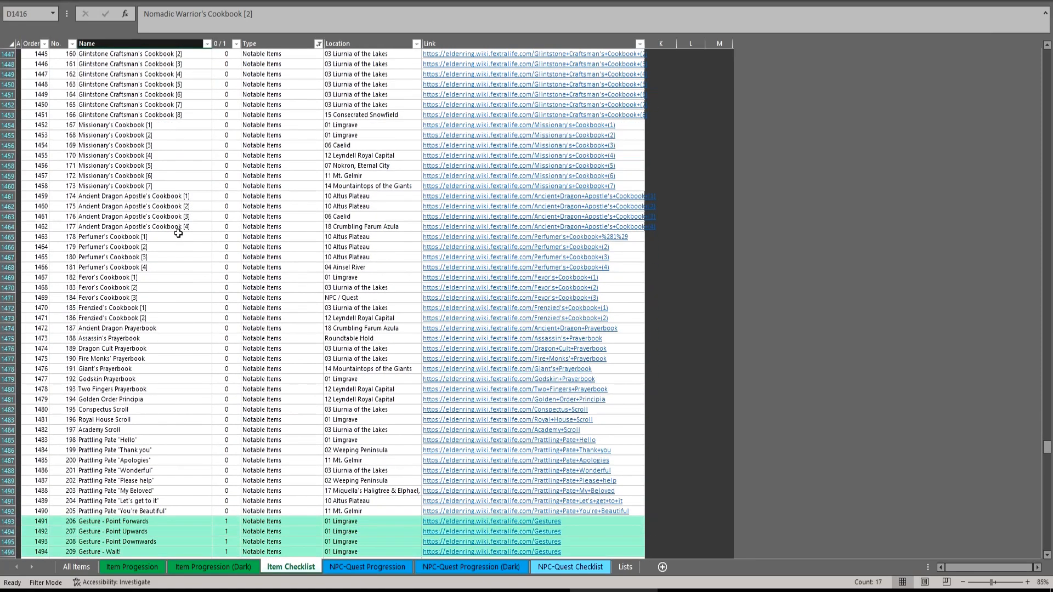
pyautogui.moveTo(175, 258); pyautogui.dragTo(171, 302)
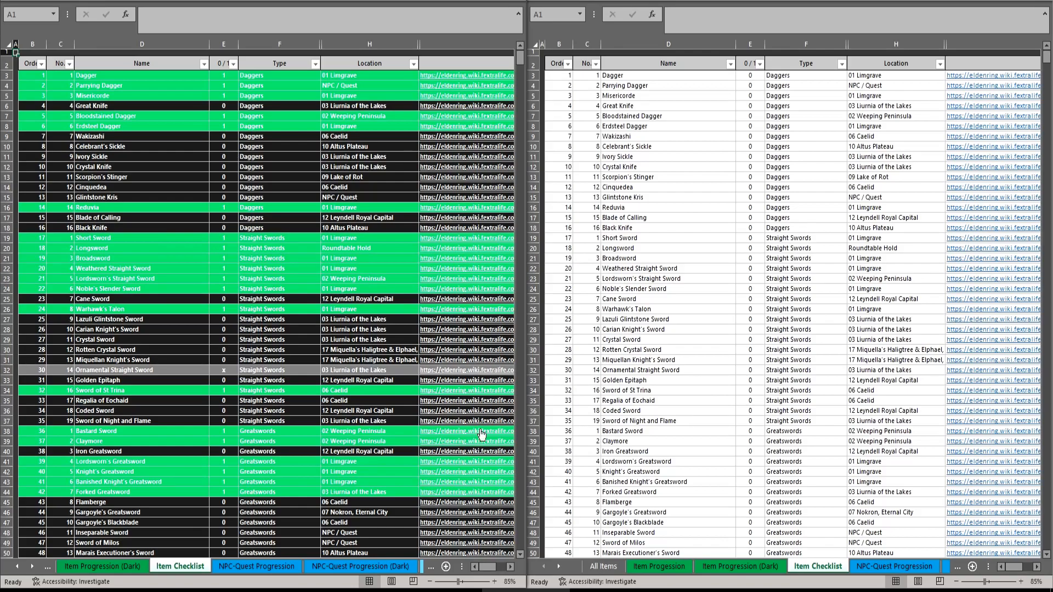
# Step: Exclude Notable Items from the Type column filter in the filled-in dark Item Checklist
pyautogui.click(558, 567)
pyautogui.click(558, 567)
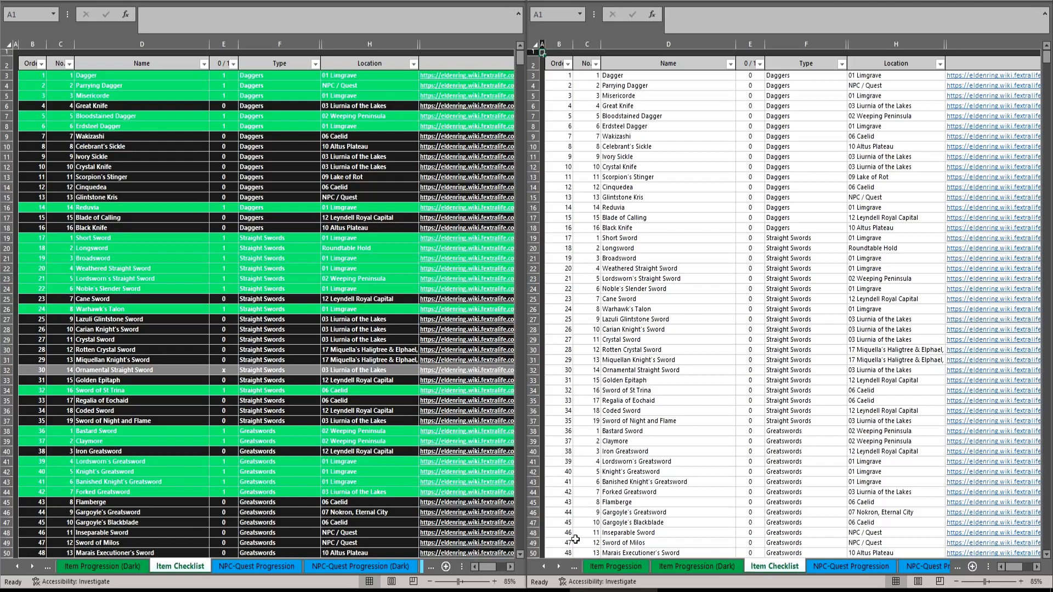
pyautogui.click(558, 567)
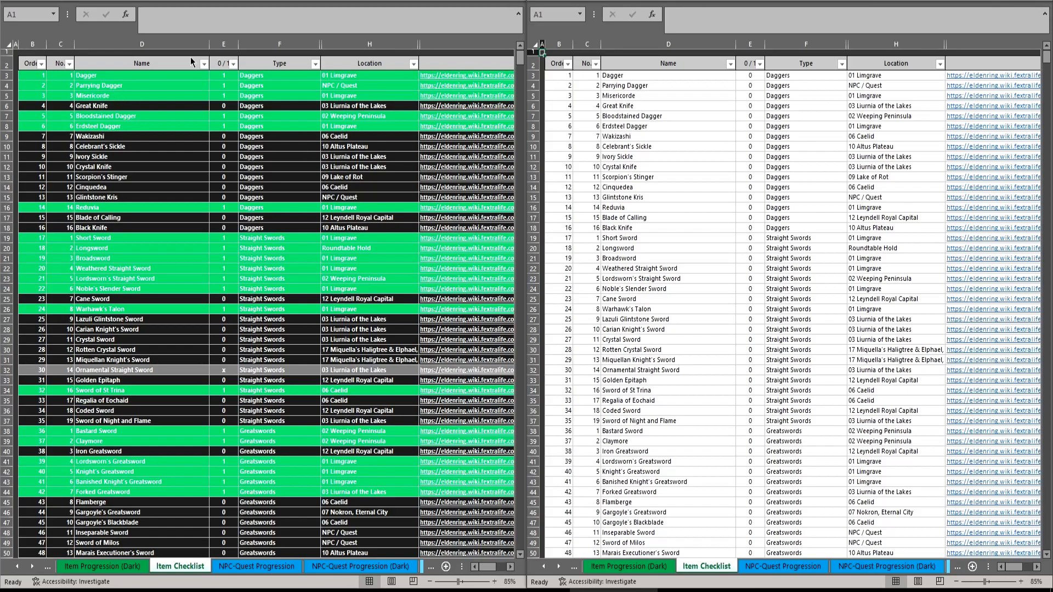
pyautogui.click(316, 63)
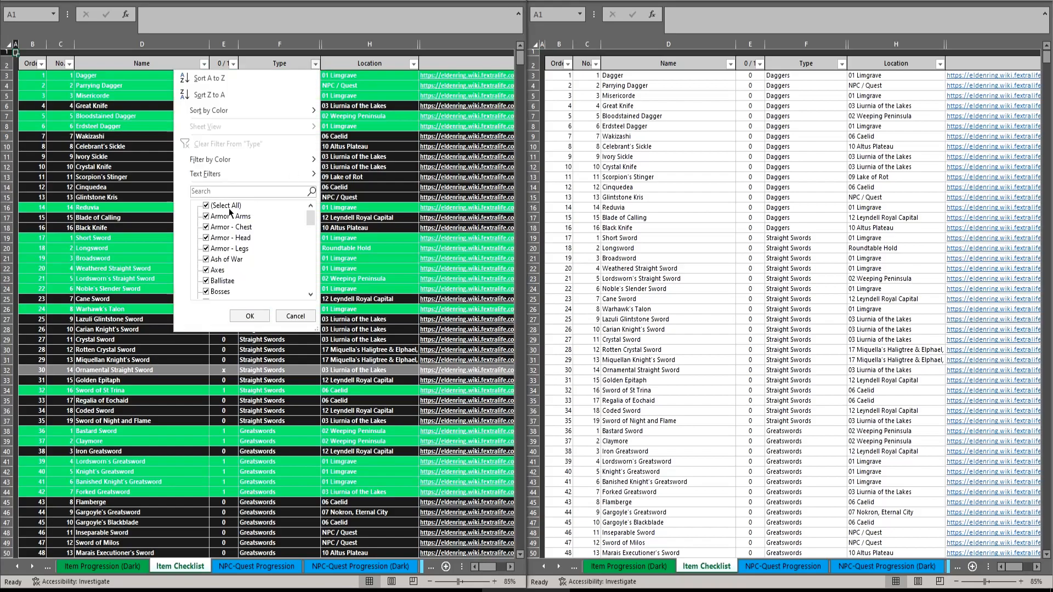
pyautogui.moveTo(310, 218); pyautogui.dragTo(313, 263)
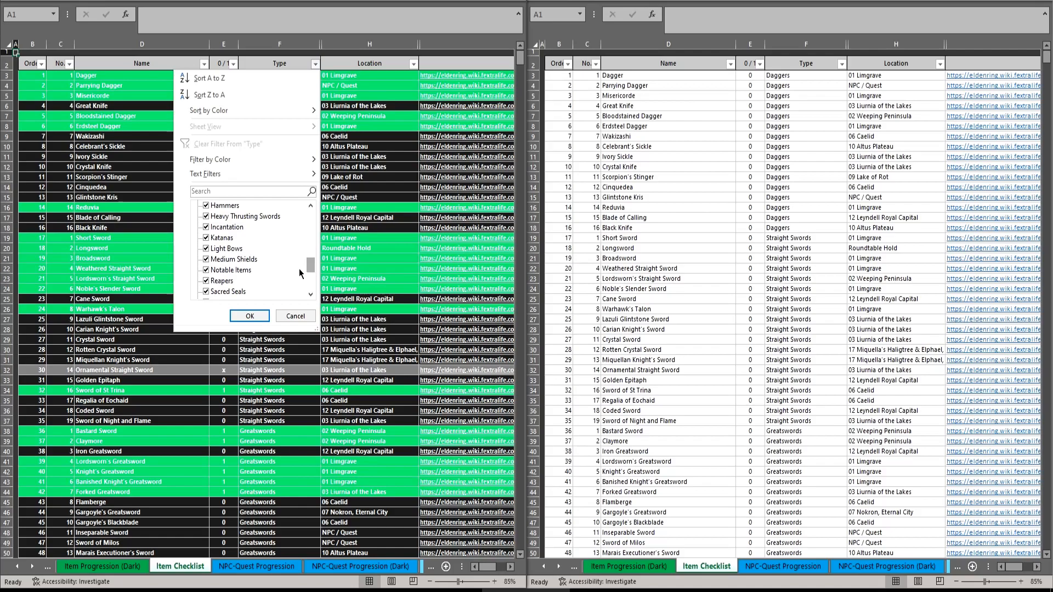
pyautogui.click(206, 270)
pyautogui.click(249, 316)
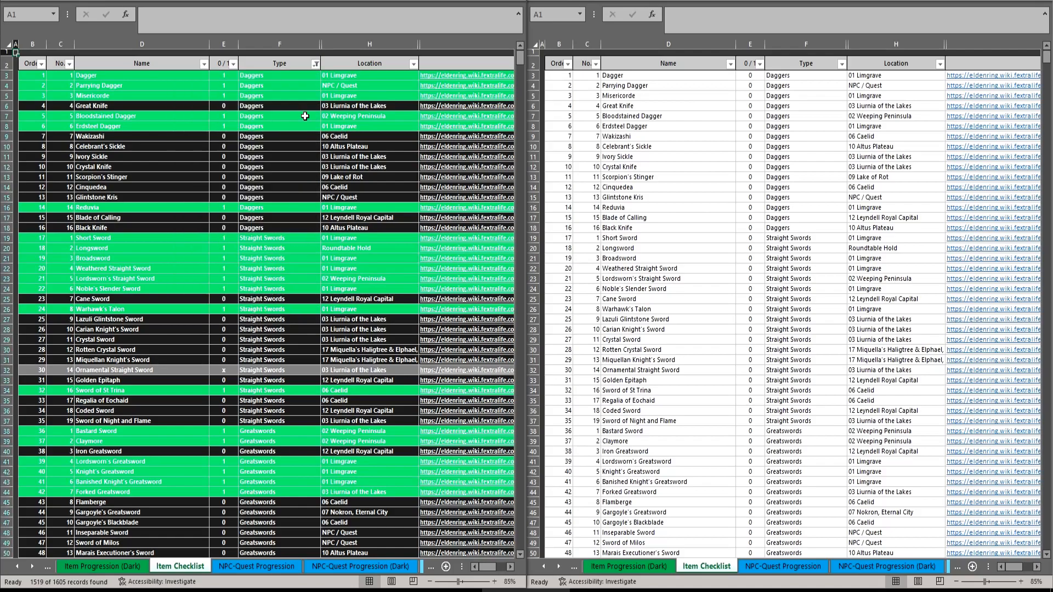
# Step: Exclude Notable Items from the Type column filter in the blank light Item Checklist
pyautogui.click(842, 64)
pyautogui.moveTo(835, 222); pyautogui.dragTo(837, 269)
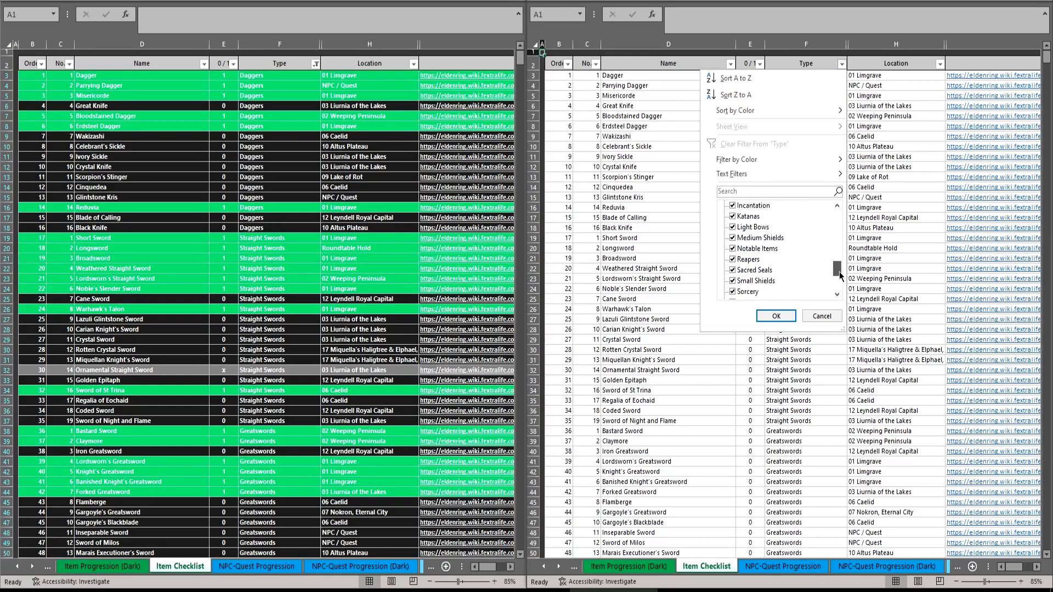
pyautogui.click(758, 250)
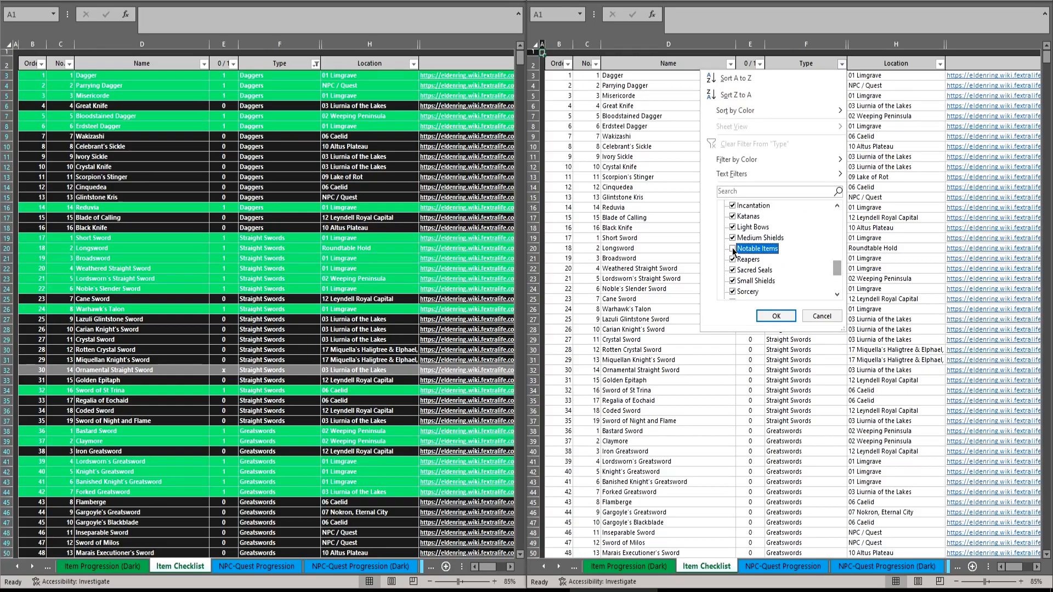
pyautogui.click(776, 317)
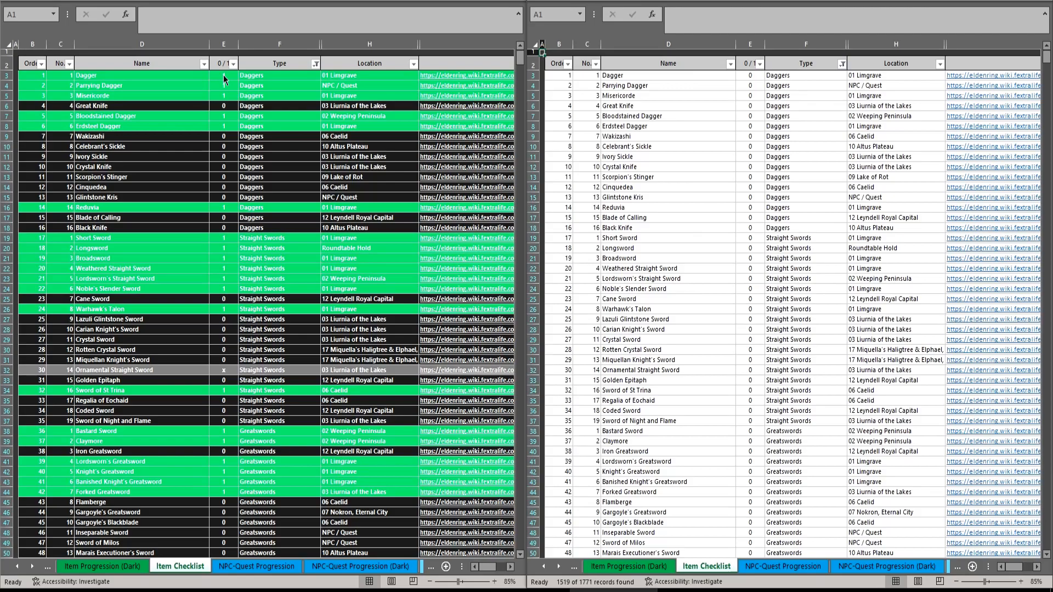
# Step: Compare the 0/1 column of the filled-in checklist with the same column of the blank checklist
pyautogui.moveTo(225, 126); pyautogui.dragTo(164, 288)
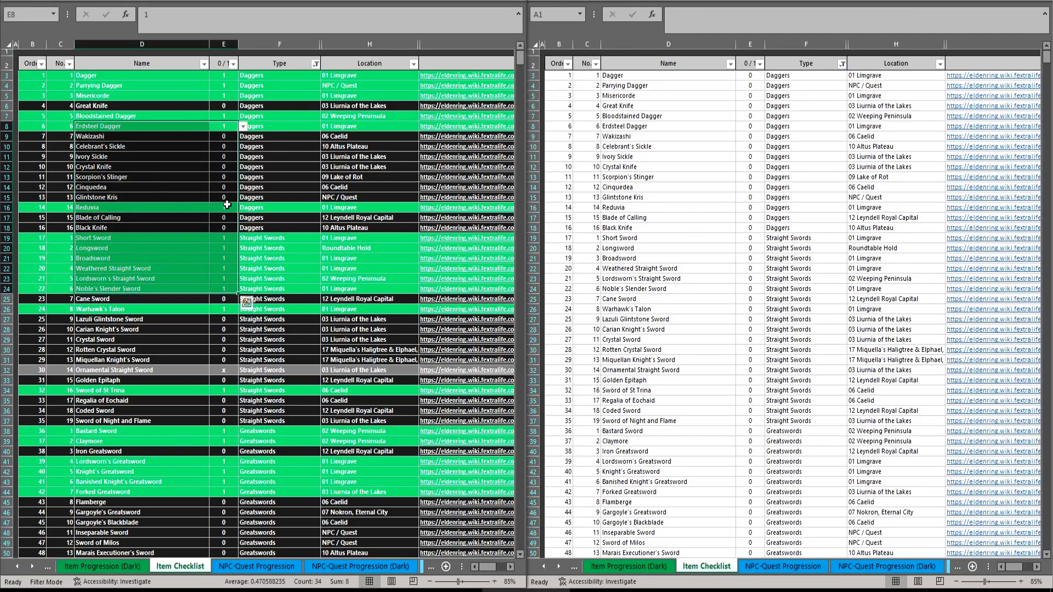
pyautogui.click(227, 204)
pyautogui.moveTo(750, 115); pyautogui.dragTo(743, 242)
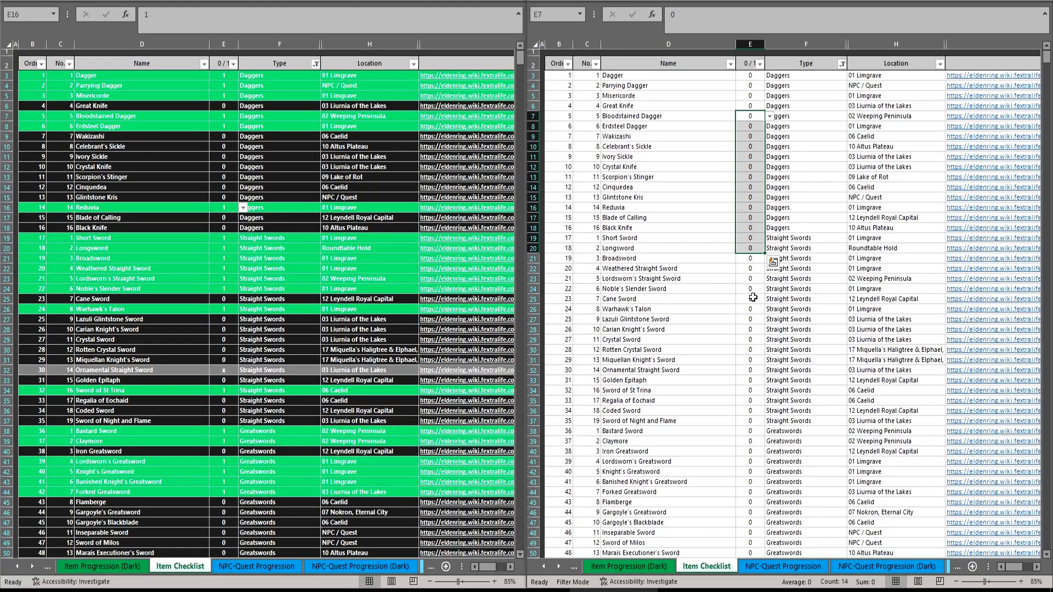
pyautogui.moveTo(750, 288); pyautogui.dragTo(750, 319)
# Step: Examine the Spirit Ashes rows and the last row at the end of the blank checklist, checking their row positions
pyautogui.click(695, 318)
pyautogui.hotkey('ctrl', 'Down')
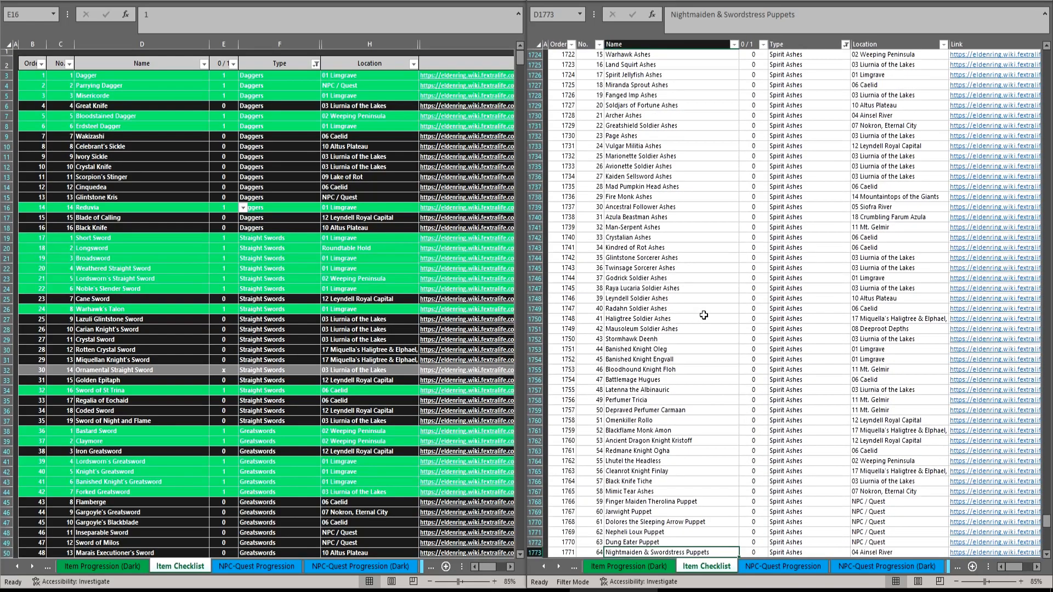
pyautogui.scroll(4, 750, 168)
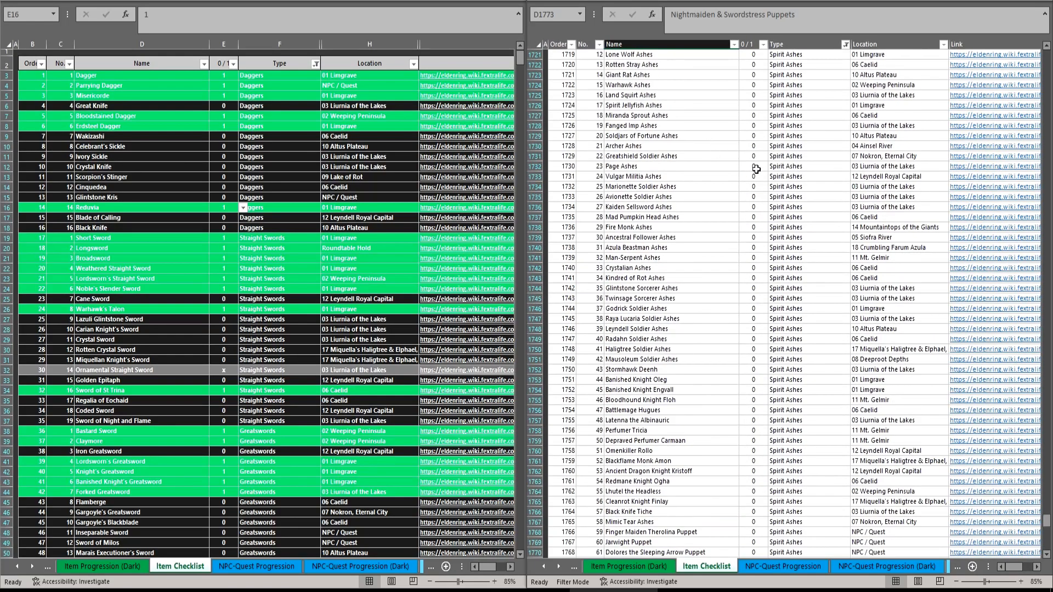
pyautogui.moveTo(662, 75); pyautogui.dragTo(742, 104)
pyautogui.scroll(-4, 742, 104)
pyautogui.scroll(-4, 742, 104)
pyautogui.scroll(2, 767, 137)
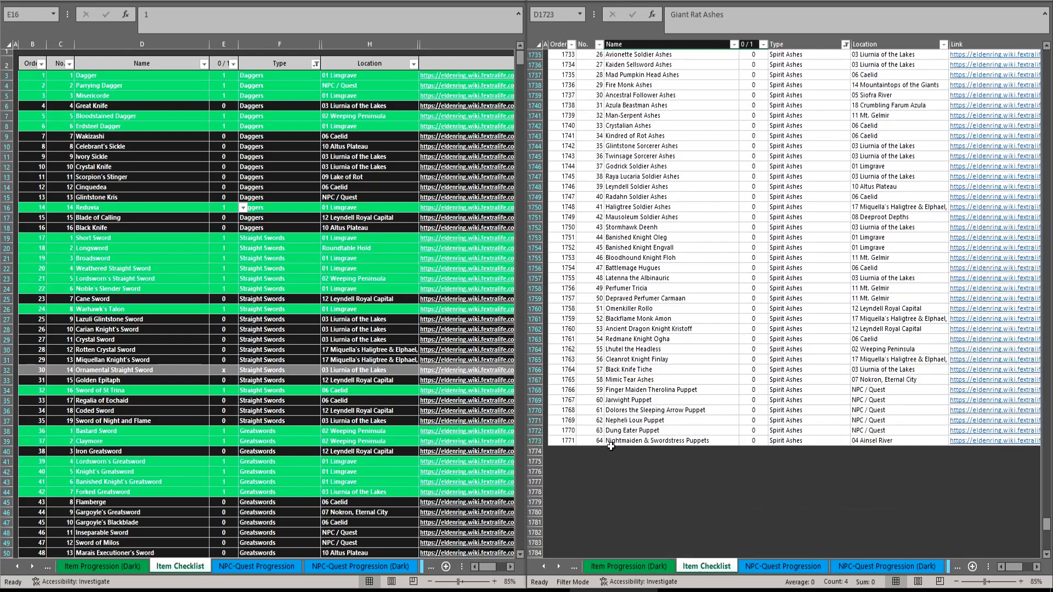
pyautogui.moveTo(568, 440); pyautogui.dragTo(593, 441)
pyautogui.moveTo(874, 441); pyautogui.dragTo(950, 442)
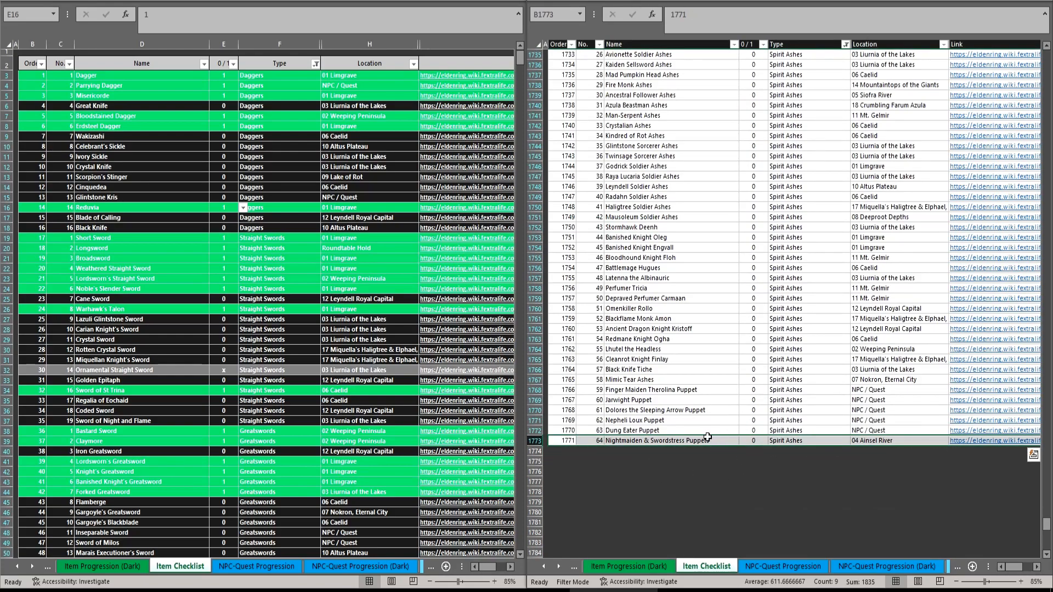
pyautogui.scroll(3, 844, 387)
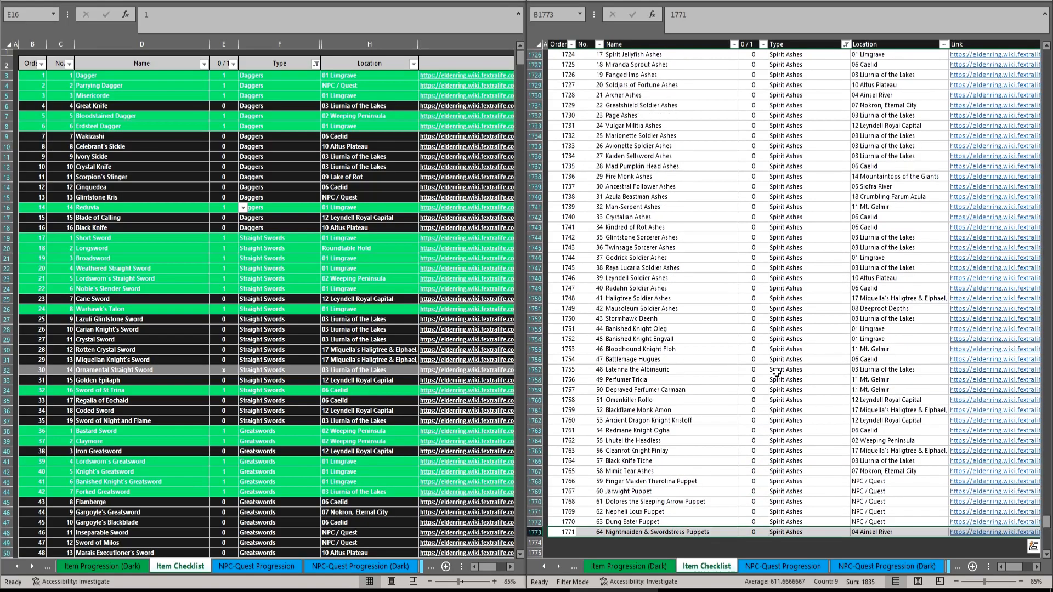
pyautogui.click(538, 216)
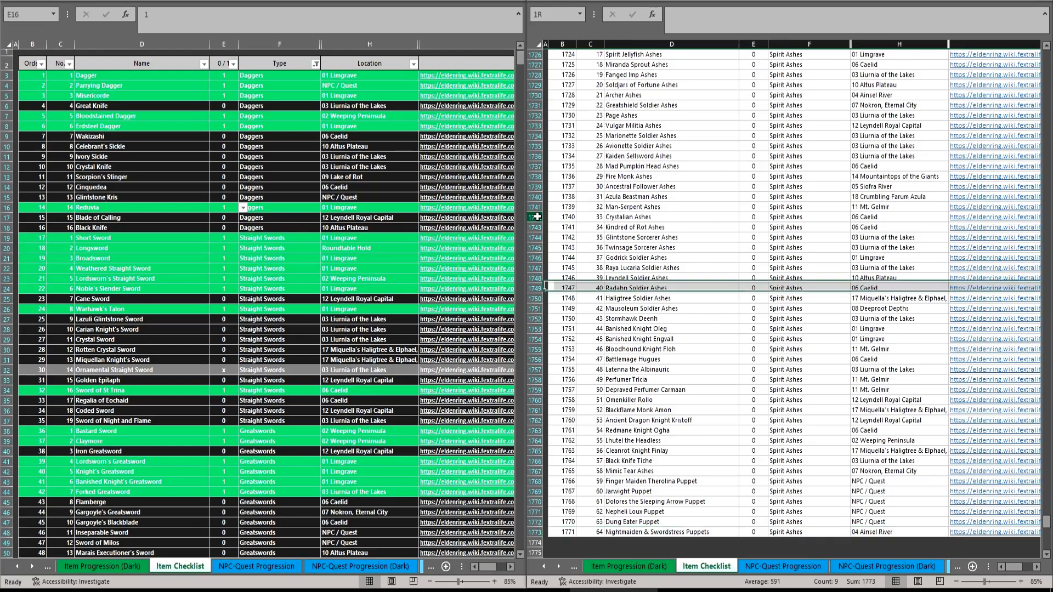
pyautogui.scroll(2, 832, 295)
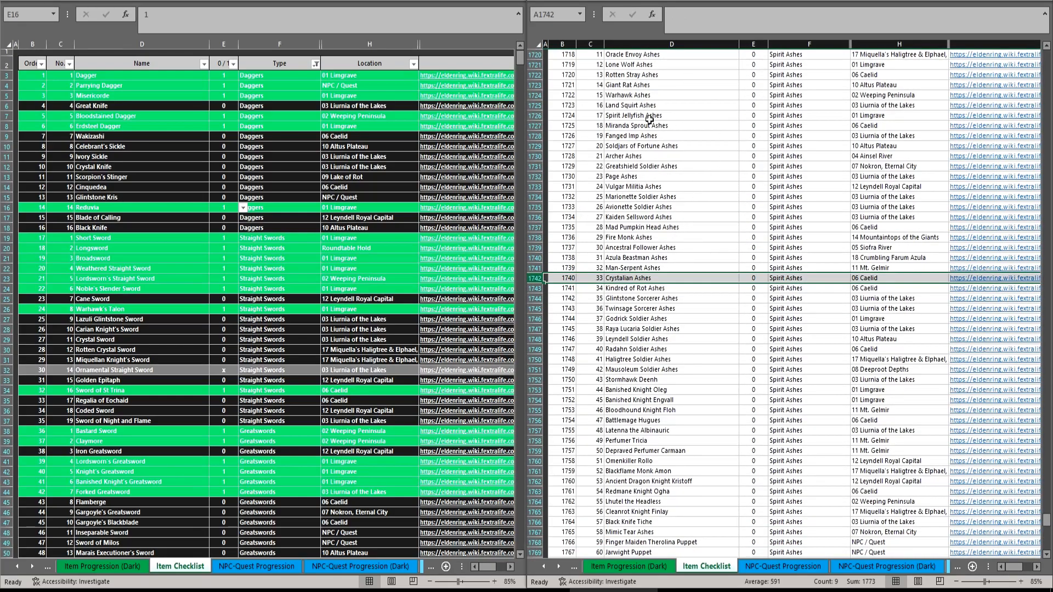
pyautogui.click(533, 257)
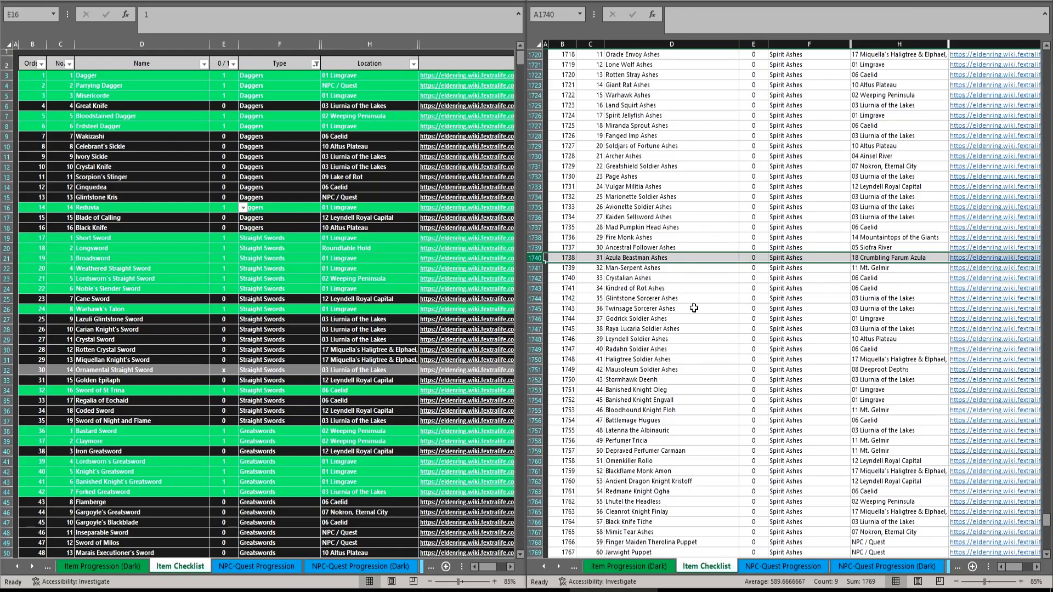
# Step: Return to the start of the blank checklist and clear its Type column filter
pyautogui.click(706, 194)
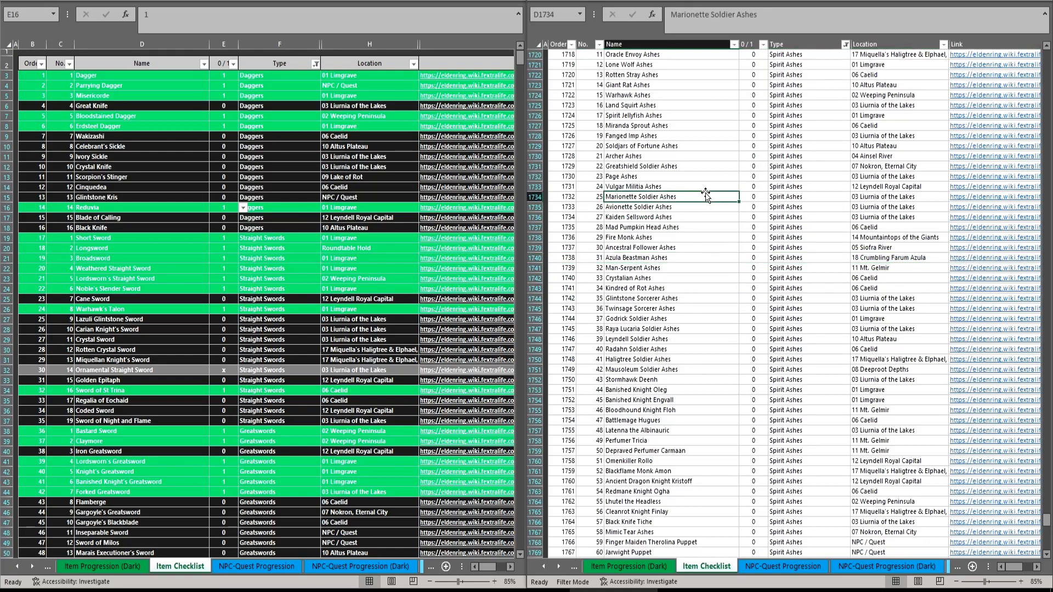
pyautogui.hotkey('ctrl', 'Home')
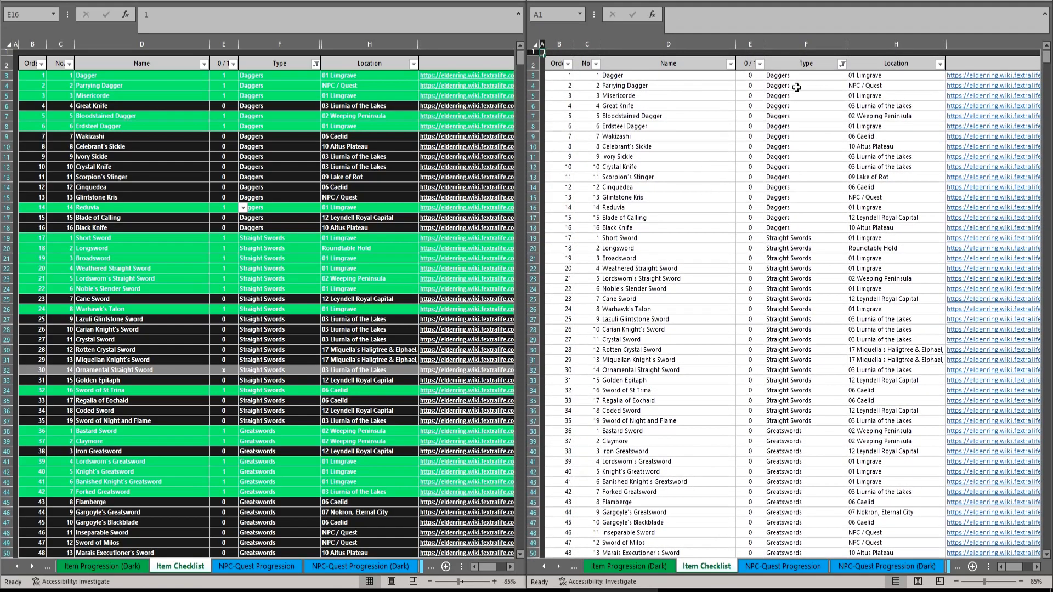
pyautogui.click(842, 65)
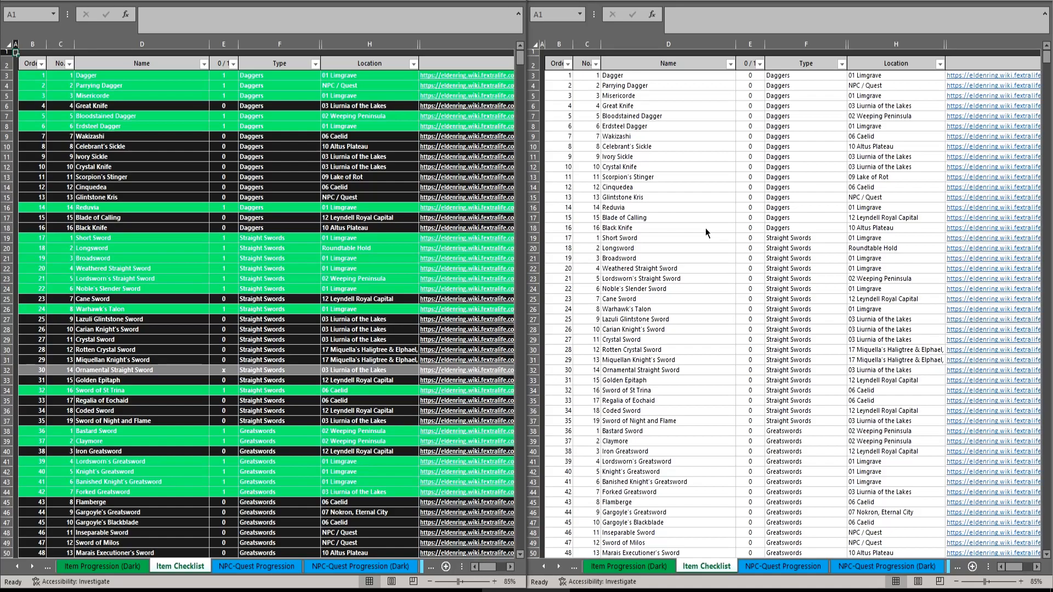
# Step: Compare the item names and their 0/1 values in the dagger and straight sword rows of both checklists
pyautogui.moveTo(160, 119); pyautogui.dragTo(159, 403)
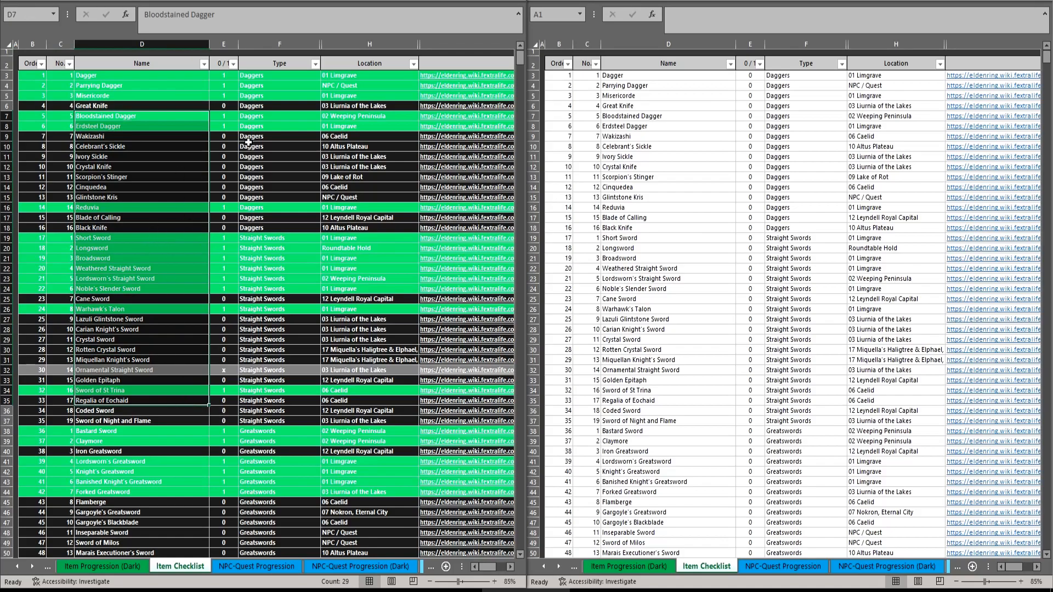
pyautogui.moveTo(646, 97); pyautogui.dragTo(751, 300)
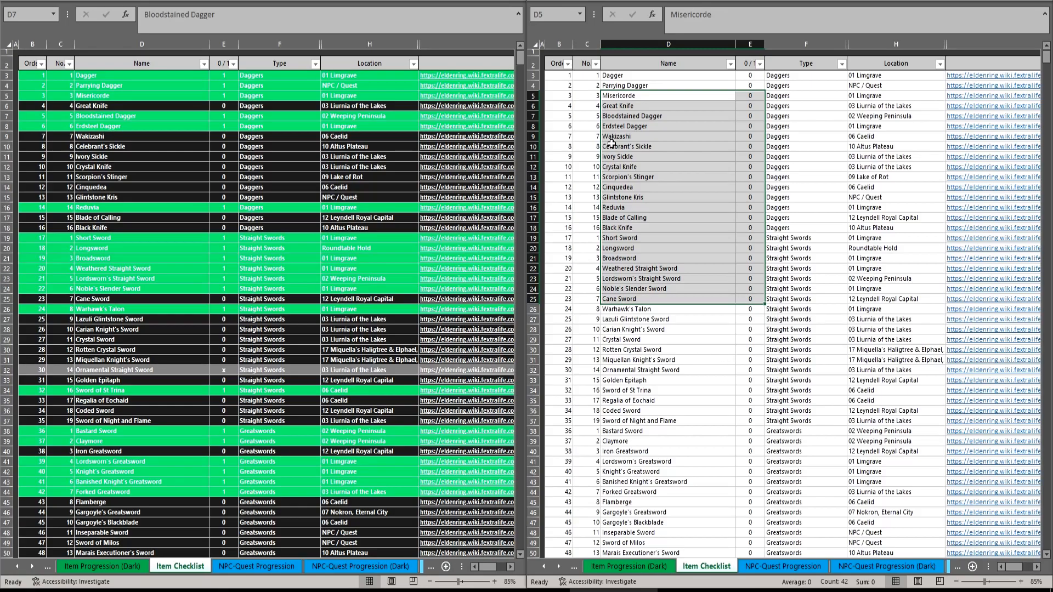
pyautogui.click(669, 146)
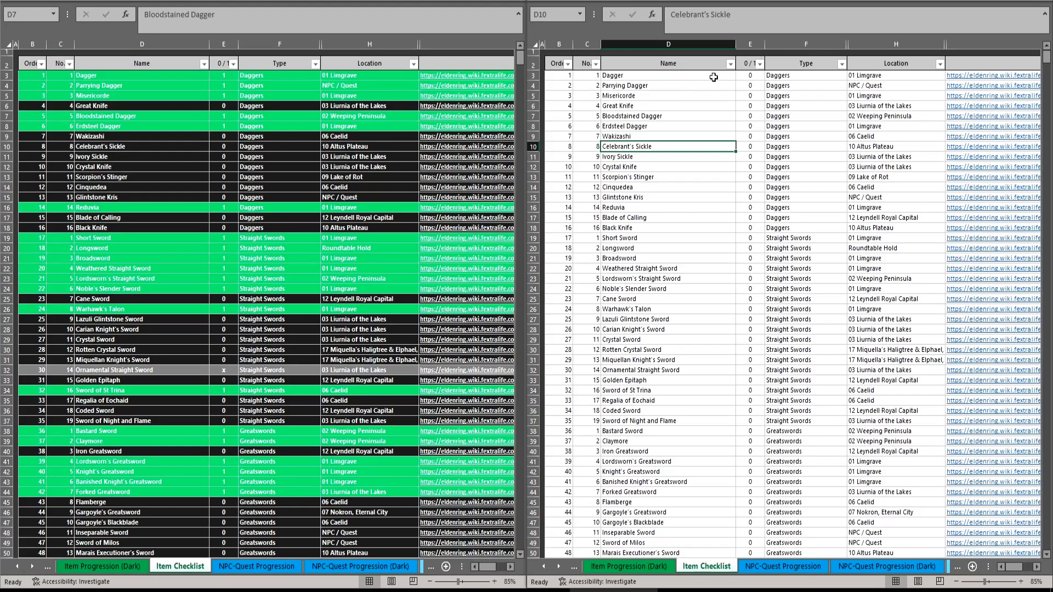
pyautogui.moveTo(704, 77); pyautogui.dragTo(743, 76)
pyautogui.click(726, 103)
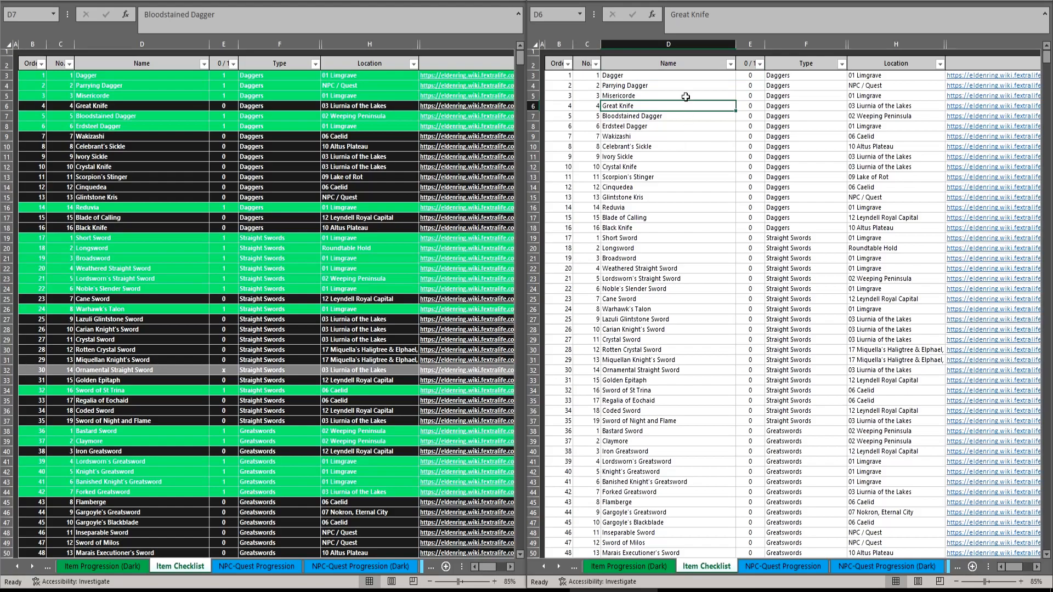
pyautogui.moveTo(685, 98); pyautogui.dragTo(839, 261)
pyautogui.moveTo(672, 106); pyautogui.dragTo(752, 220)
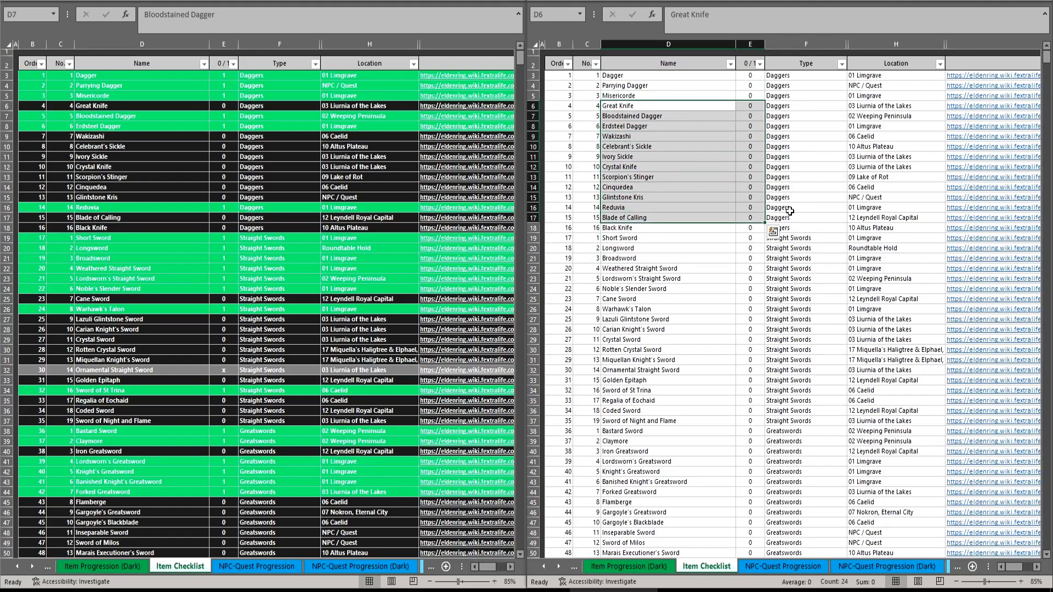
pyautogui.moveTo(164, 106); pyautogui.dragTo(215, 226)
# Step: Add a new empty worksheet to the blank checklist workbook
pyautogui.click(973, 566)
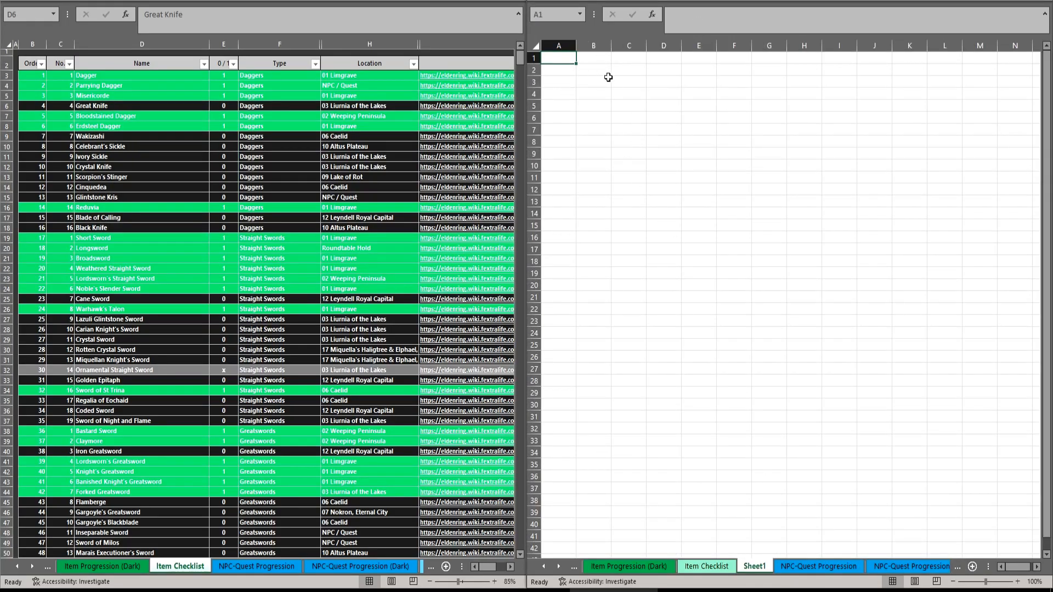
pyautogui.click(152, 134)
pyautogui.click(157, 79)
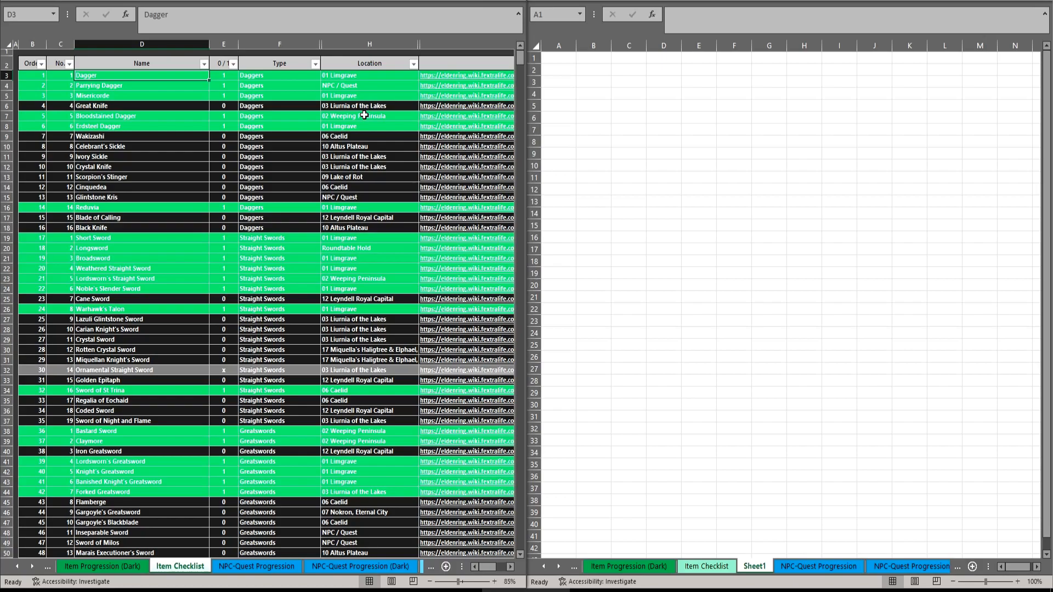
pyautogui.hotkey('shift', 'Right')
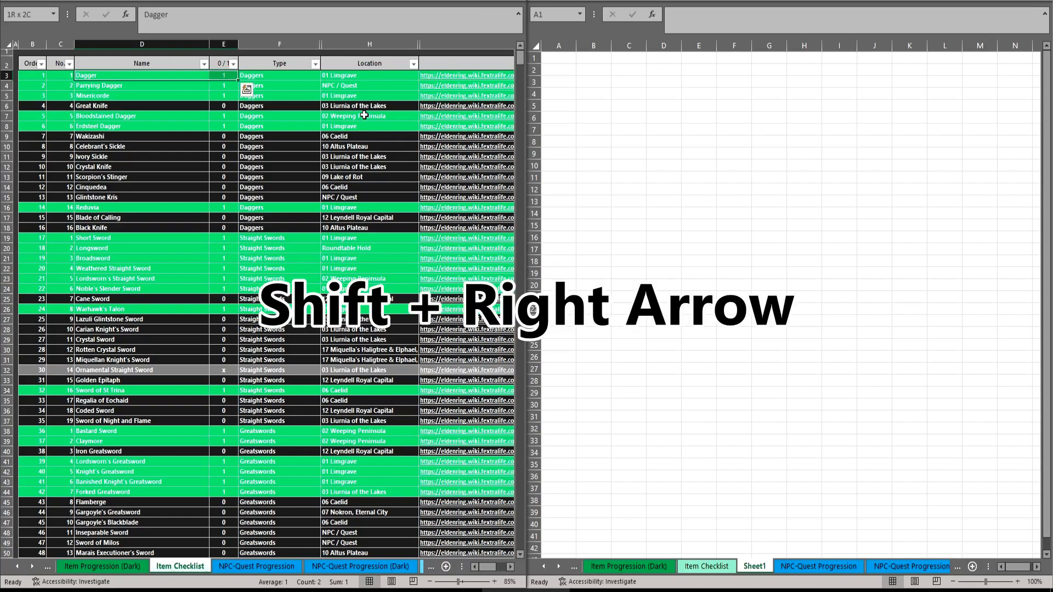
pyautogui.hotkey('ctrl', 'shift', 'Down')
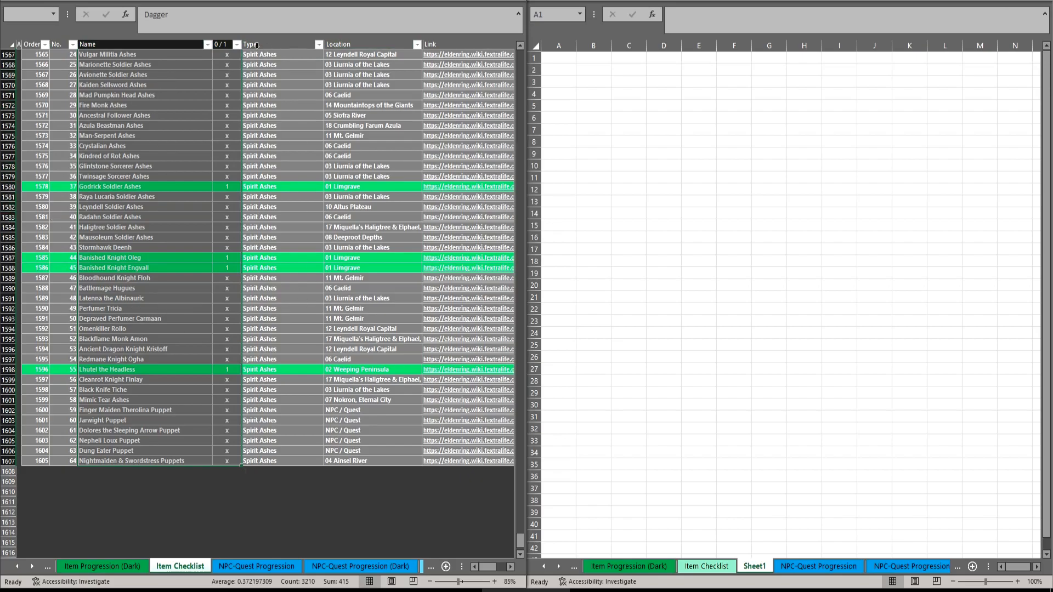
pyautogui.hotkey('ctrl', 'Home')
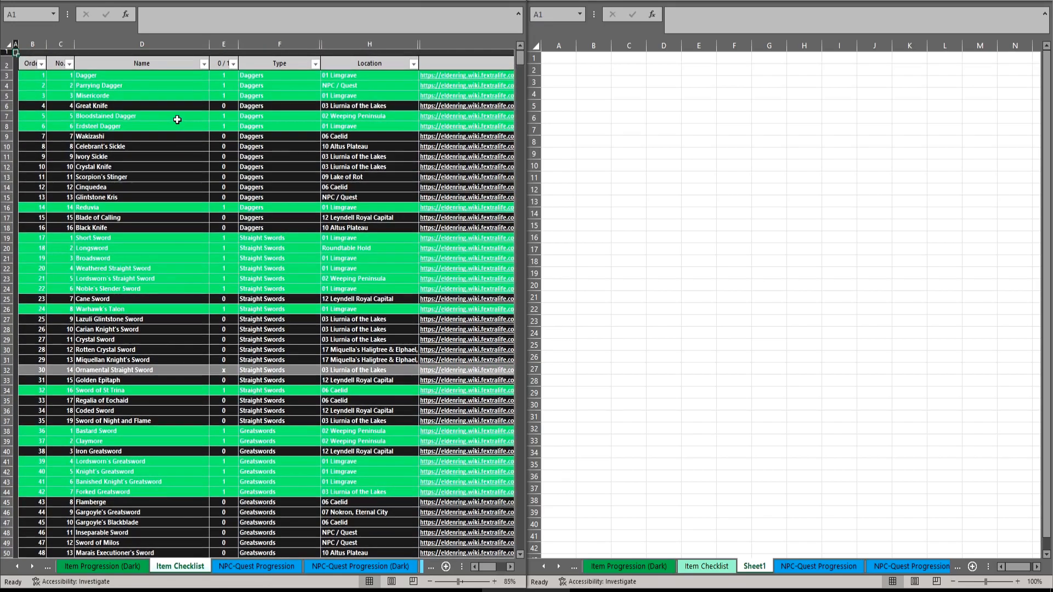
# Step: Copy the Name and 0/1 cells of the filled-in checklist from the Dagger row in row 3 down to the last item
pyautogui.press('Right')
pyautogui.press('Right')
pyautogui.press('Right')
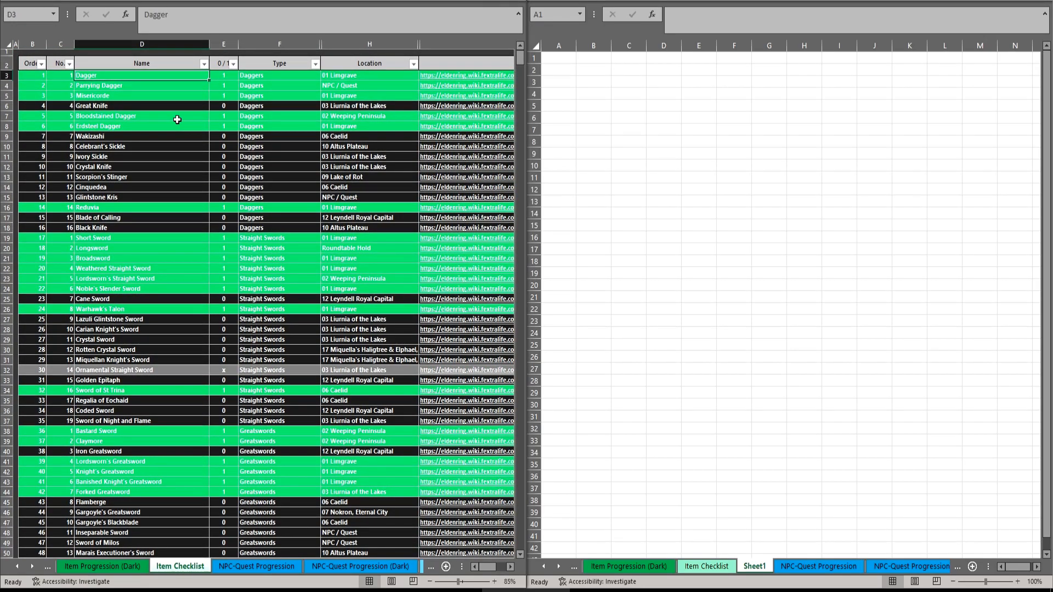
pyautogui.hotkey('shift', 'Right')
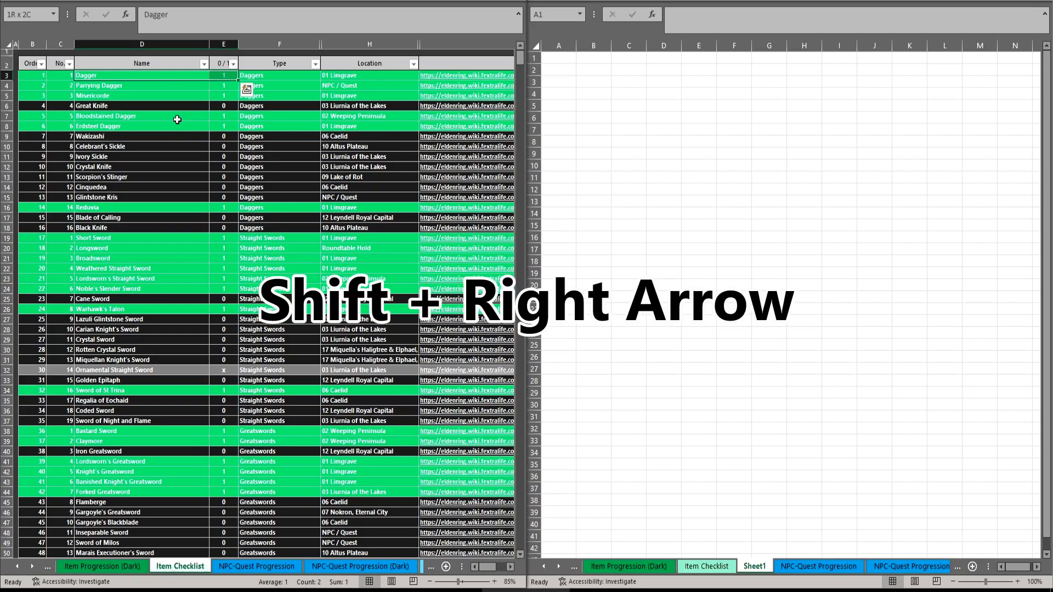
pyautogui.hotkey('ctrl', 'shift', 'Down')
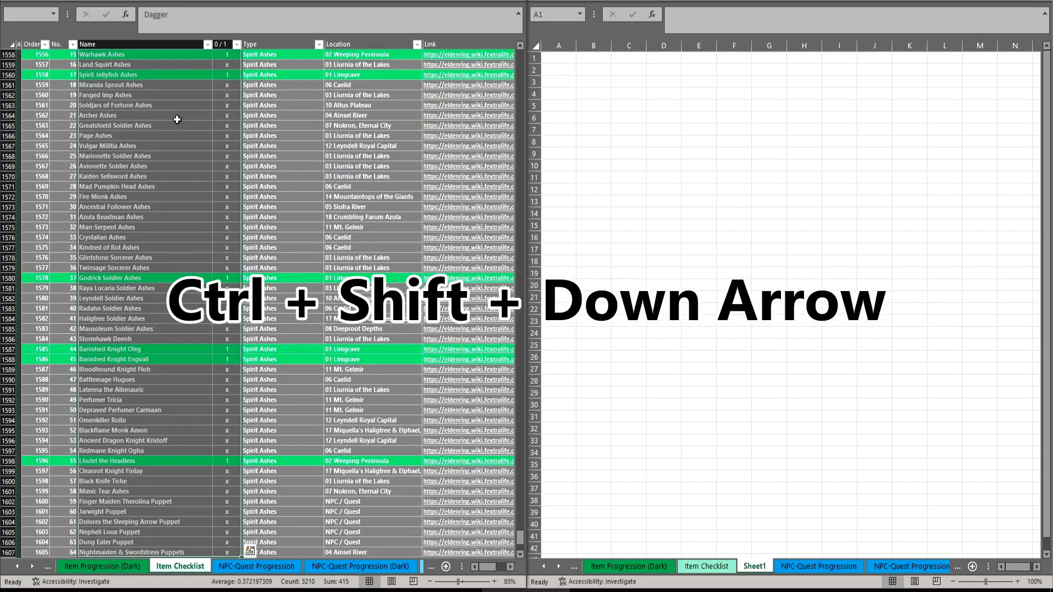
pyautogui.hotkey('ctrl', 'c')
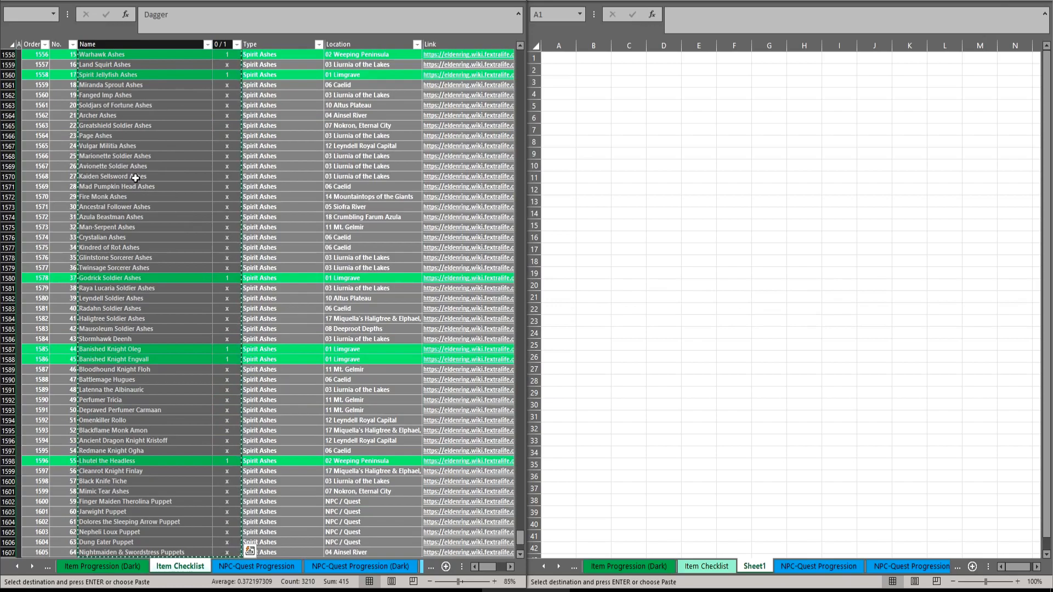
pyautogui.scroll(-3, 187, 248)
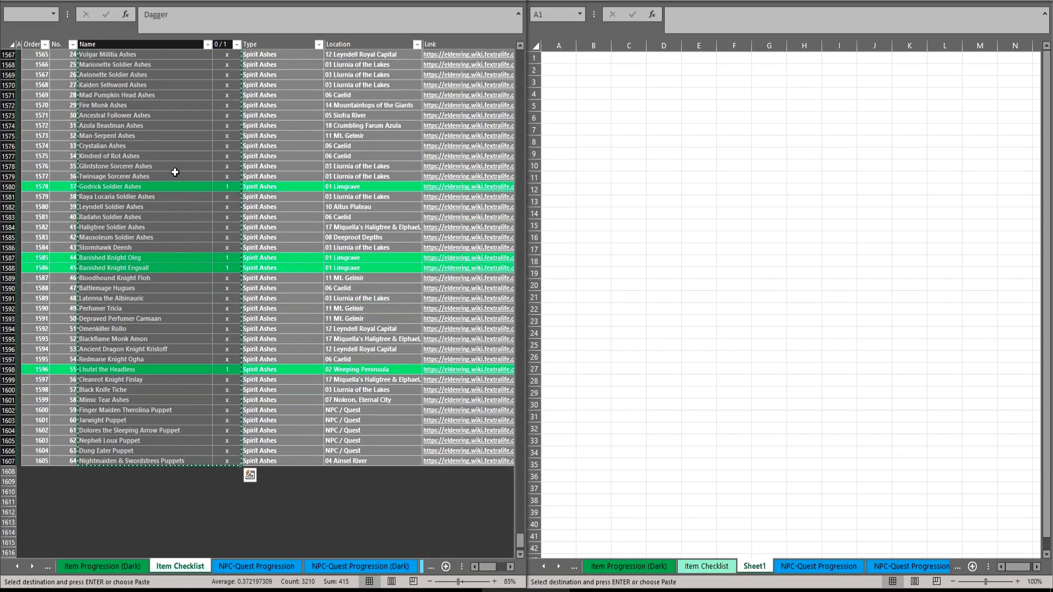
# Step: Paste the copied names and 0/1 entries as values into Sheet1 from B2 and fit column B to its contents
pyautogui.click(592, 69)
pyautogui.rightClick(597, 68)
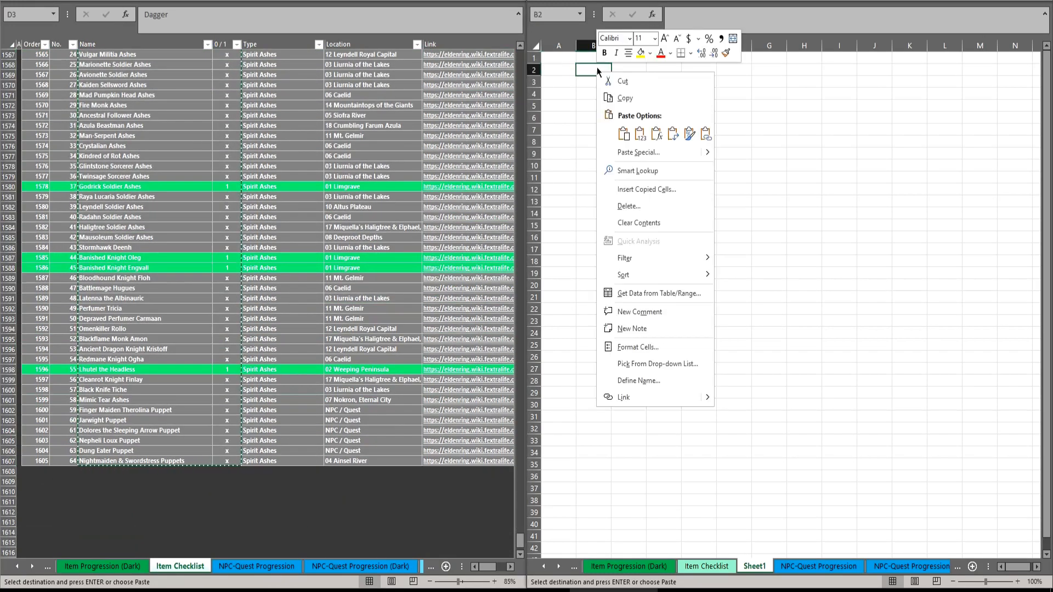
pyautogui.click(638, 135)
pyautogui.click(674, 106)
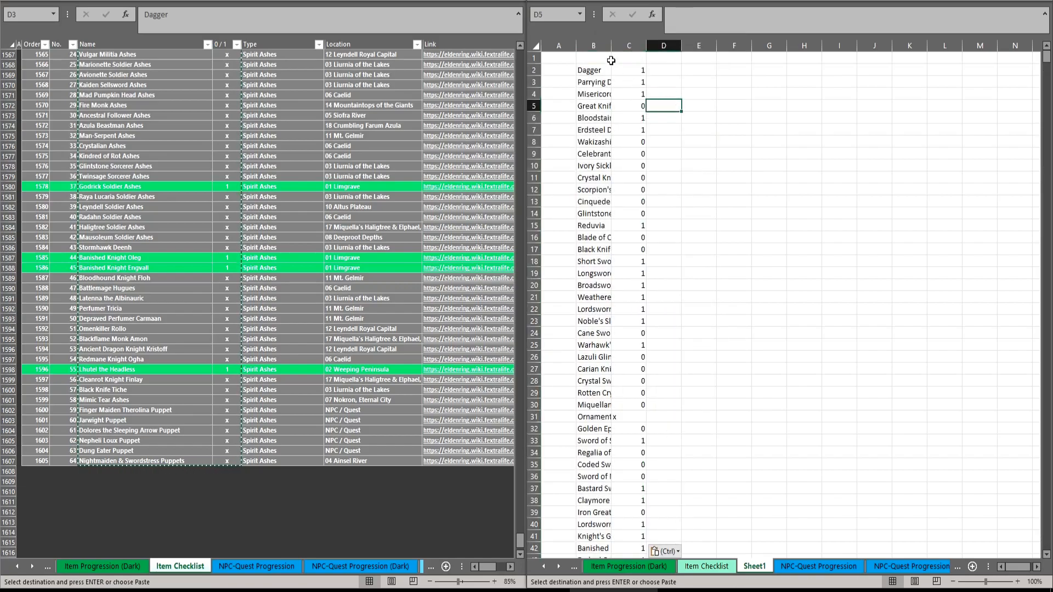
pyautogui.doubleClick(610, 45)
# Step: Copy the Name and 0/1 cells of the blank workbook's Item Checklist from D3:E3 down to the last item
pyautogui.moveTo(762, 45); pyautogui.dragTo(749, 78)
pyautogui.click(707, 566)
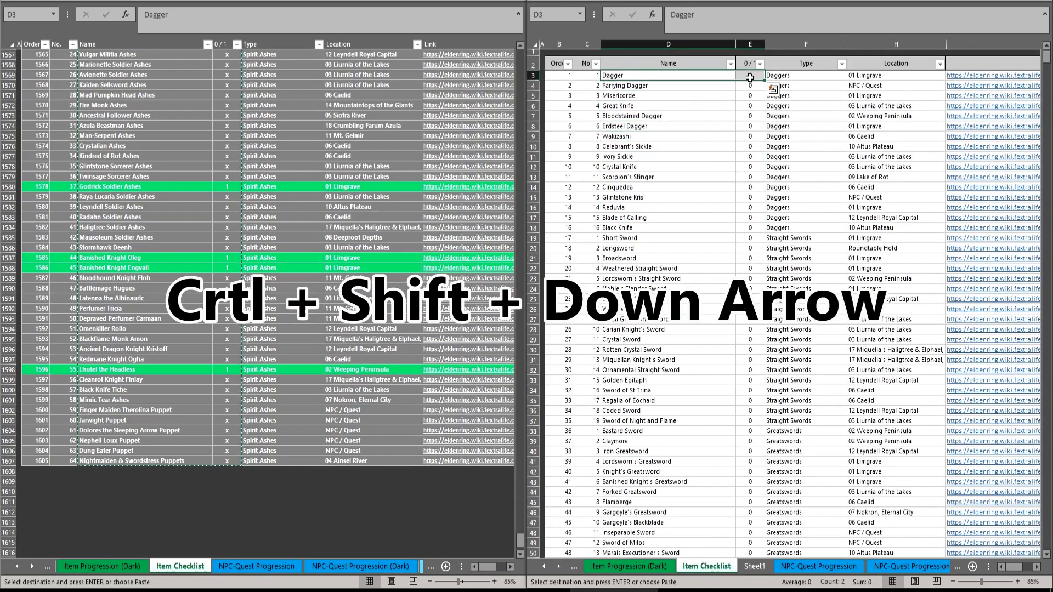
pyautogui.hotkey('ctrl', 'shift', 'Down')
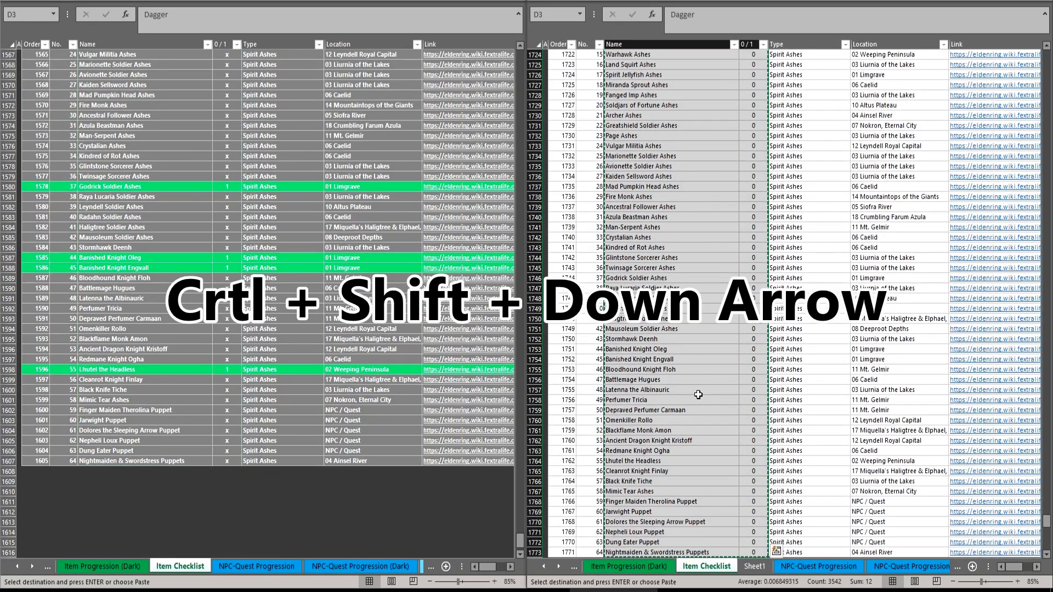
pyautogui.hotkey('ctrl', 'c')
# Step: Paste the blank checklist's names and 0/1 entries as values into Sheet1 starting at D2
pyautogui.click(752, 566)
pyautogui.click(742, 70)
pyautogui.rightClick(743, 69)
pyautogui.click(787, 131)
pyautogui.click(872, 128)
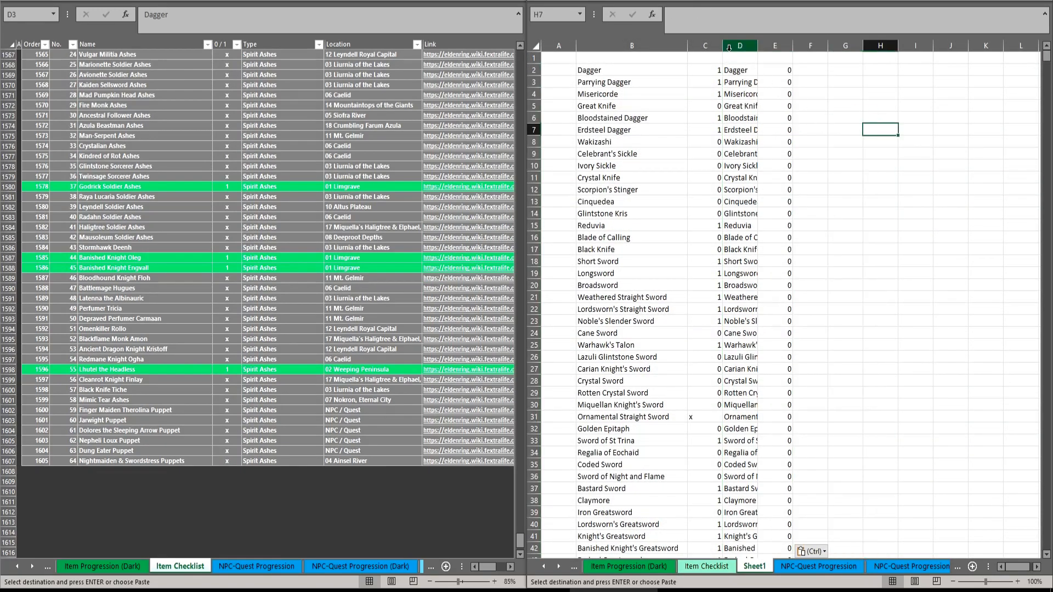
# Step: Resize the two item name columns, B and D, to one matching width
pyautogui.click(651, 39)
pyautogui.keyDown('ctrl'); pyautogui.click(740, 45); pyautogui.keyUp('ctrl')
pyautogui.moveTo(758, 45)
pyautogui.mouseDown()
pyautogui.moveTo(780, 46)
pyautogui.moveTo(748, 45)
pyautogui.mouseUp()
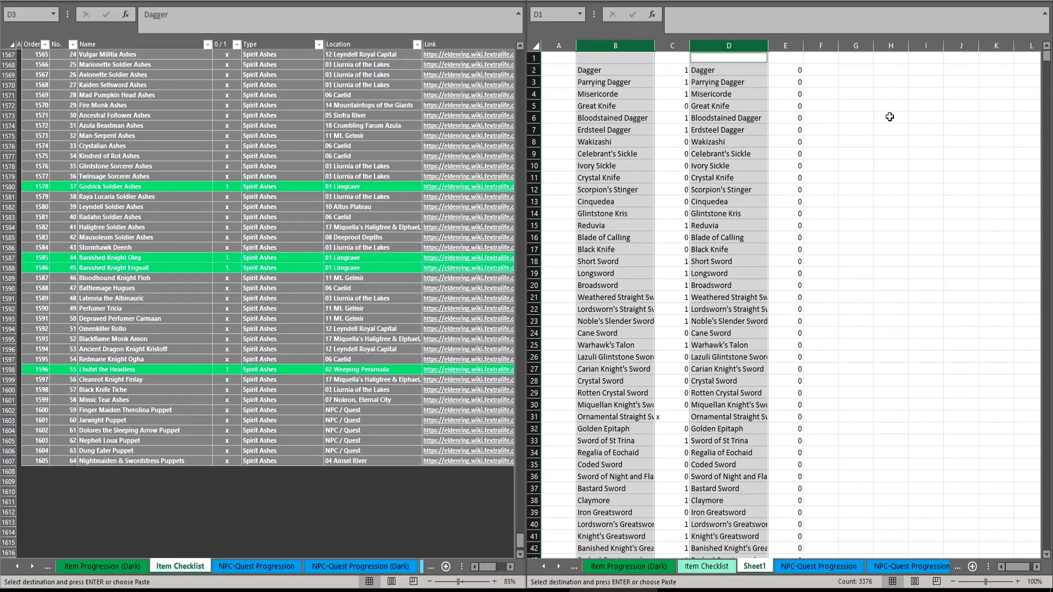
# Step: Enter =IF(B2=D2,0,1) in F2 to compare the item names and fill the formula down the whole list
pyautogui.click(816, 70)
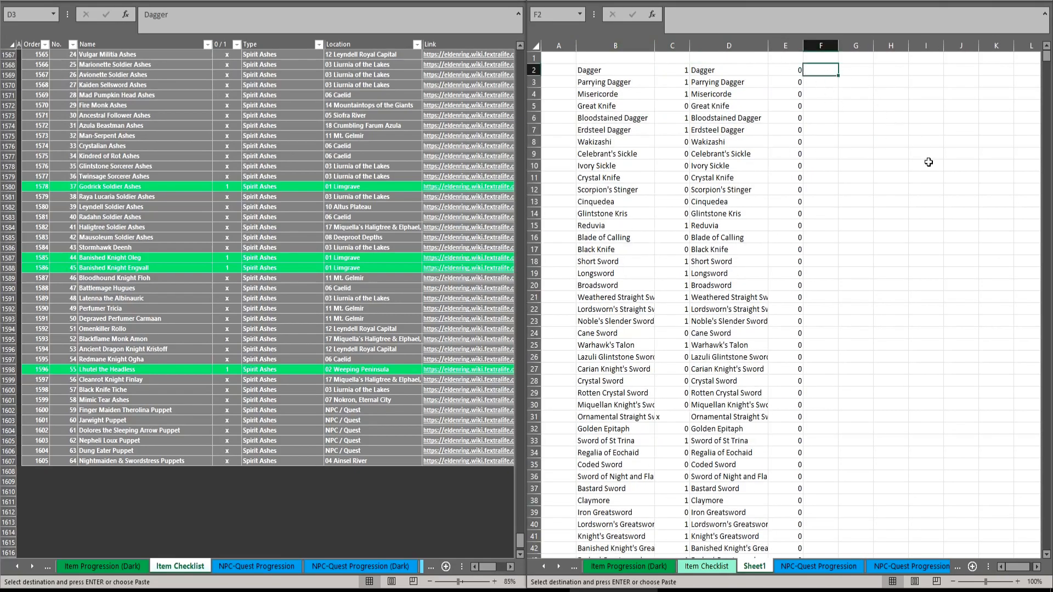
pyautogui.write('=')
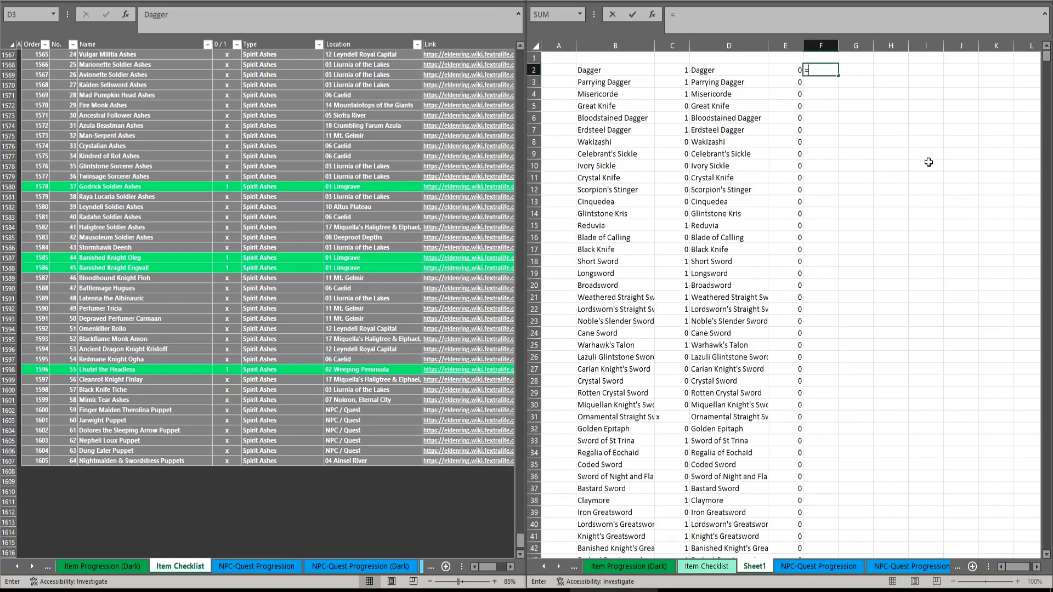
pyautogui.write('I')
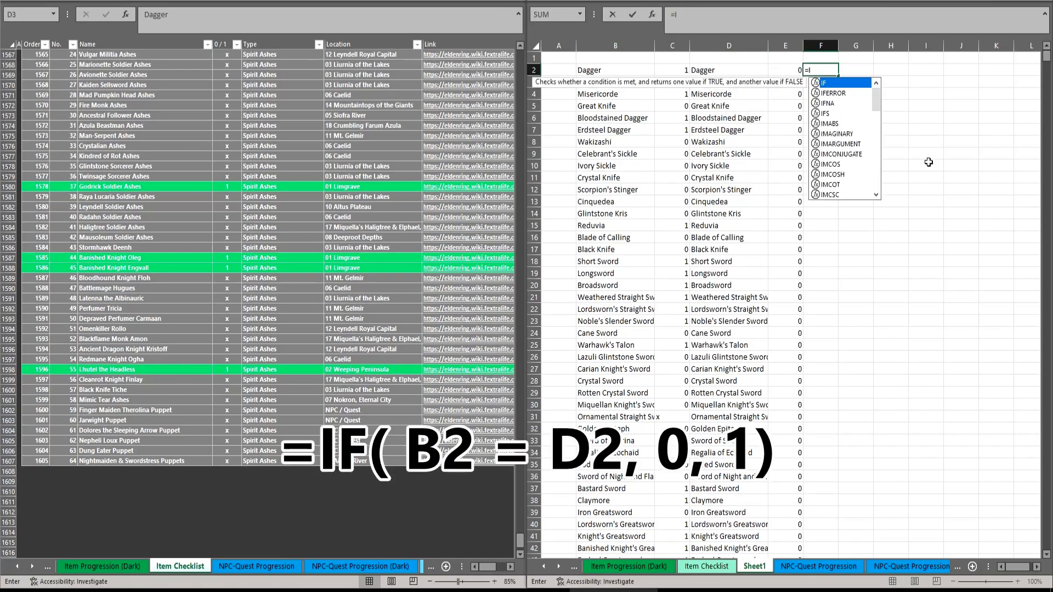
pyautogui.write('F(')
pyautogui.click(631, 71)
pyautogui.write('=')
pyautogui.click(723, 70)
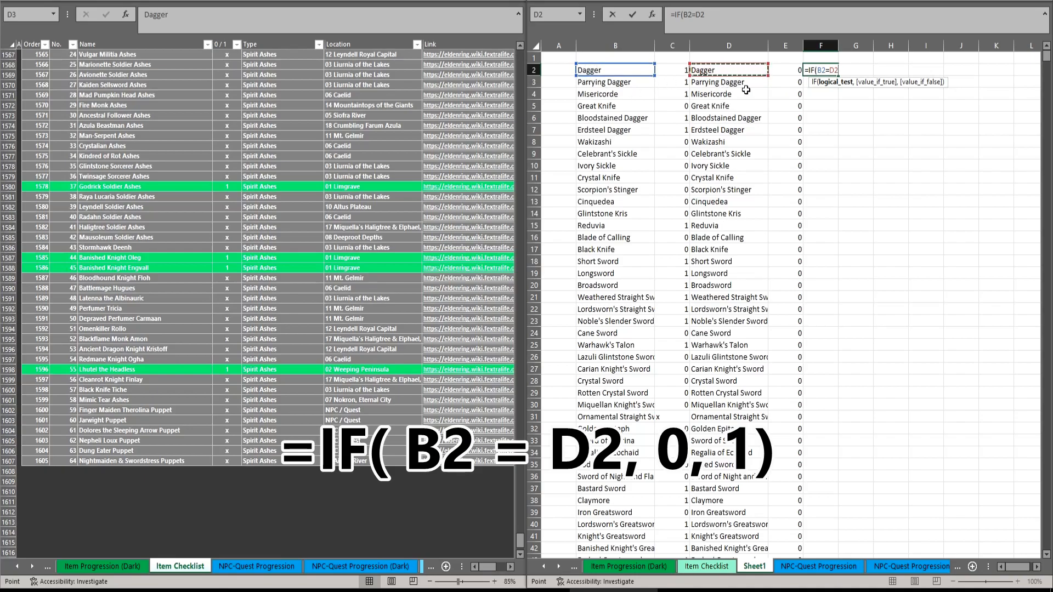
pyautogui.write(',0')
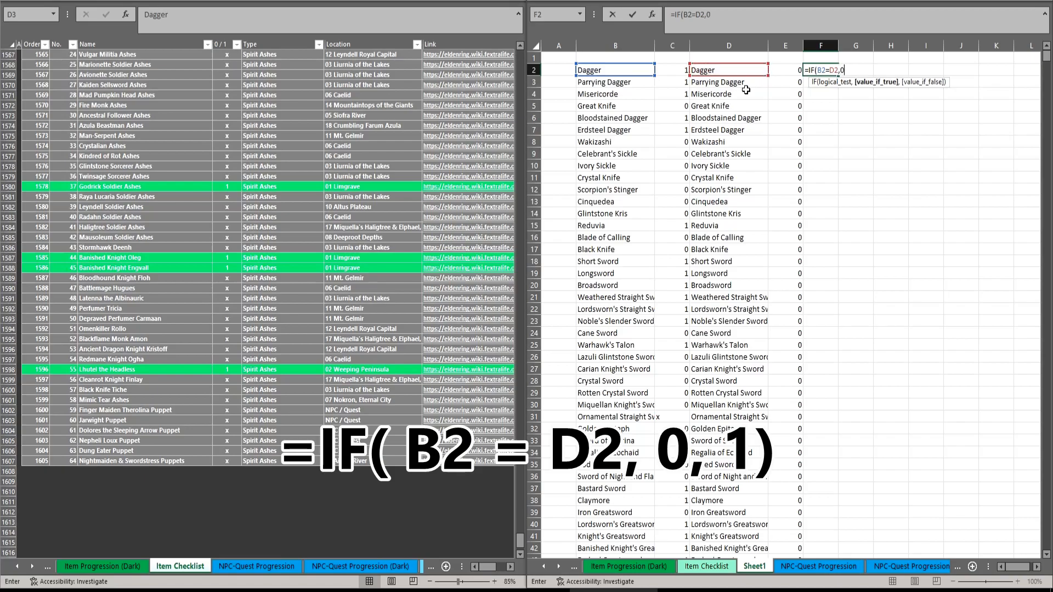
pyautogui.write(',1')
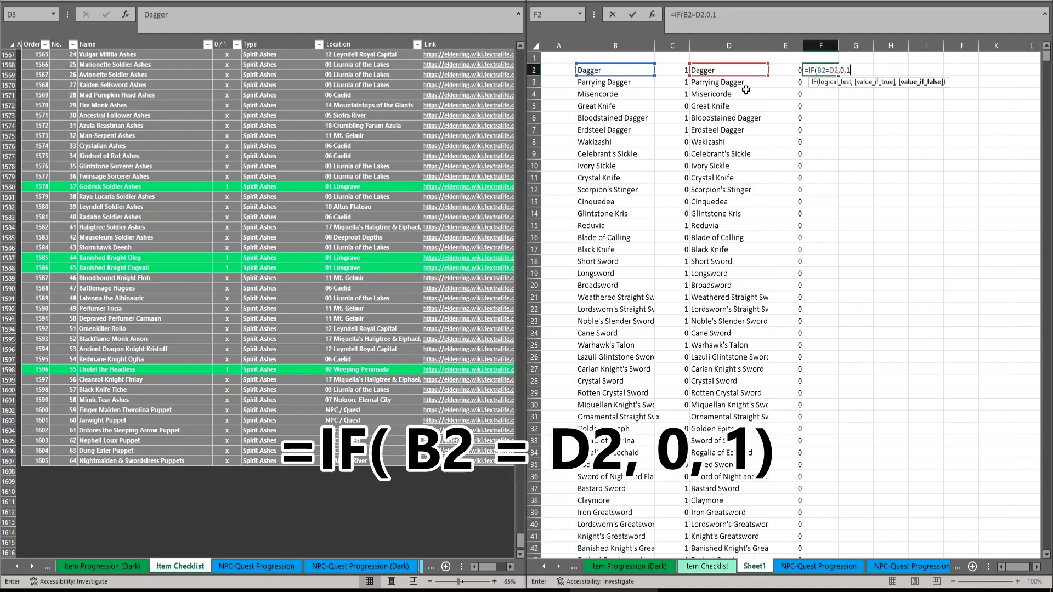
pyautogui.write(')(')
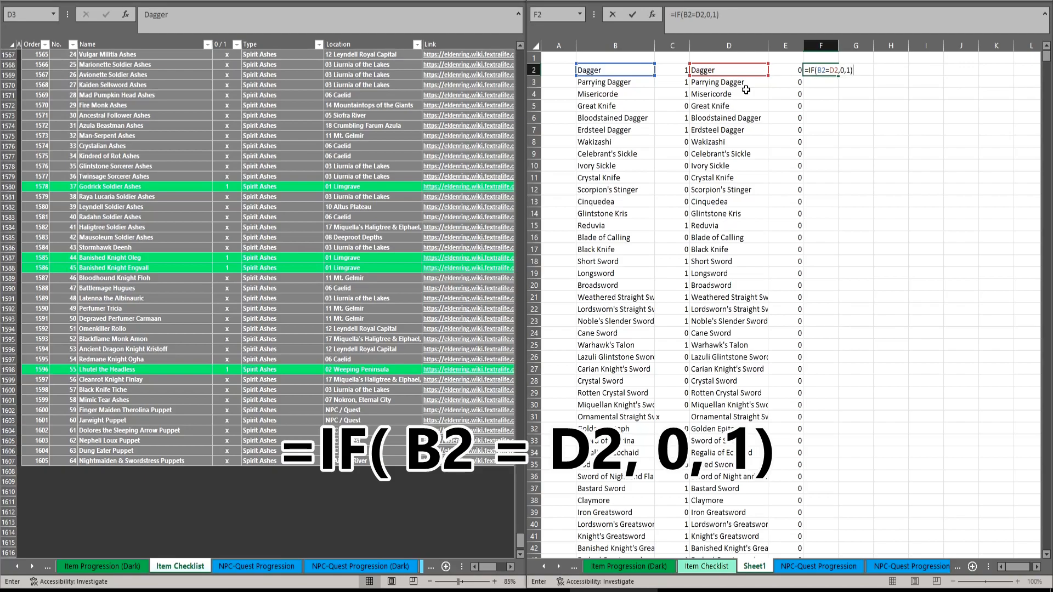
pyautogui.press('Return')
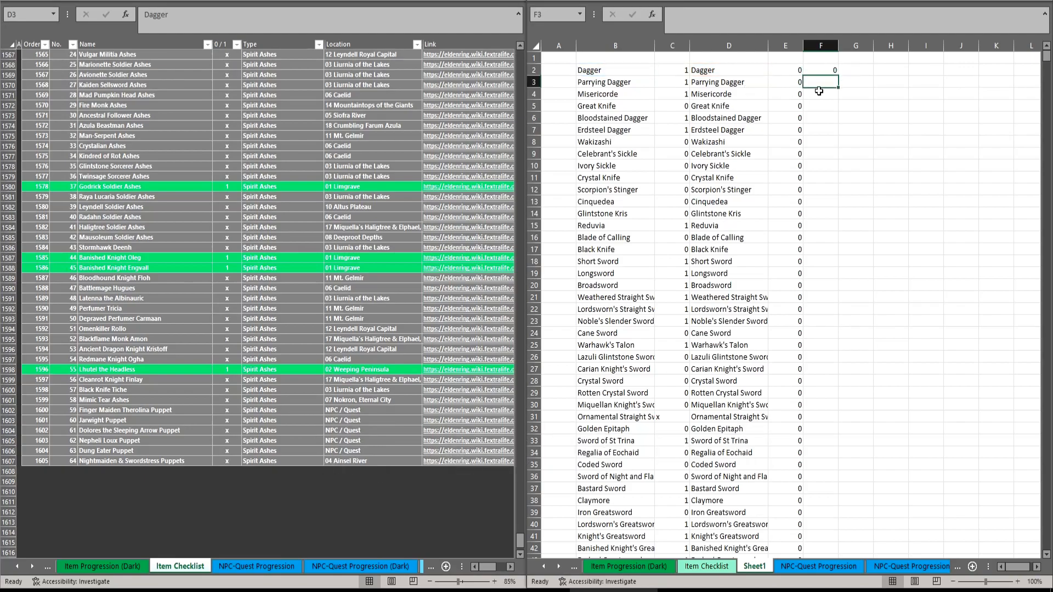
pyautogui.click(825, 71)
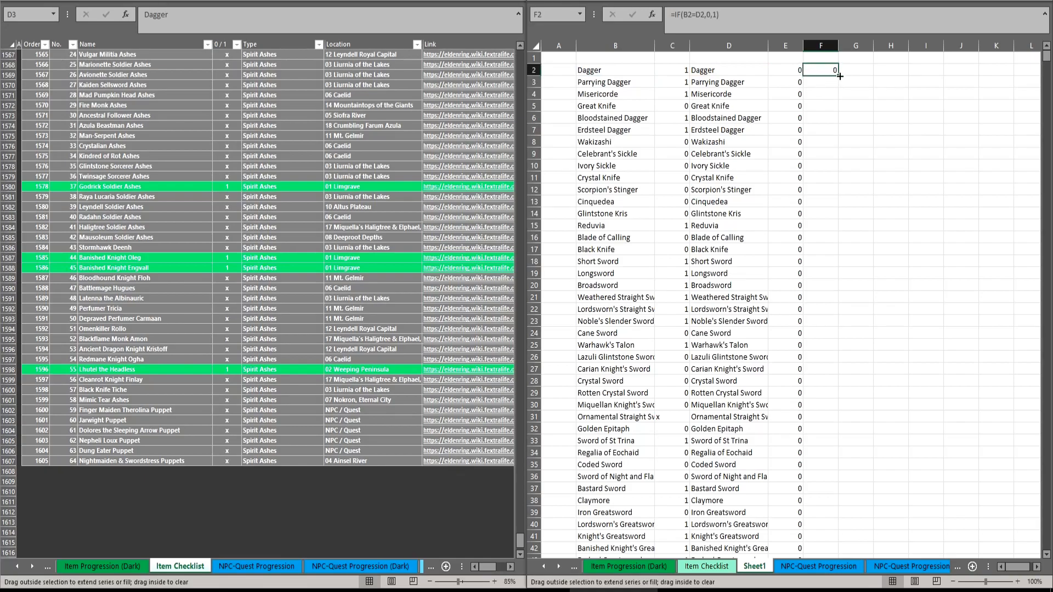
pyautogui.doubleClick(838, 75)
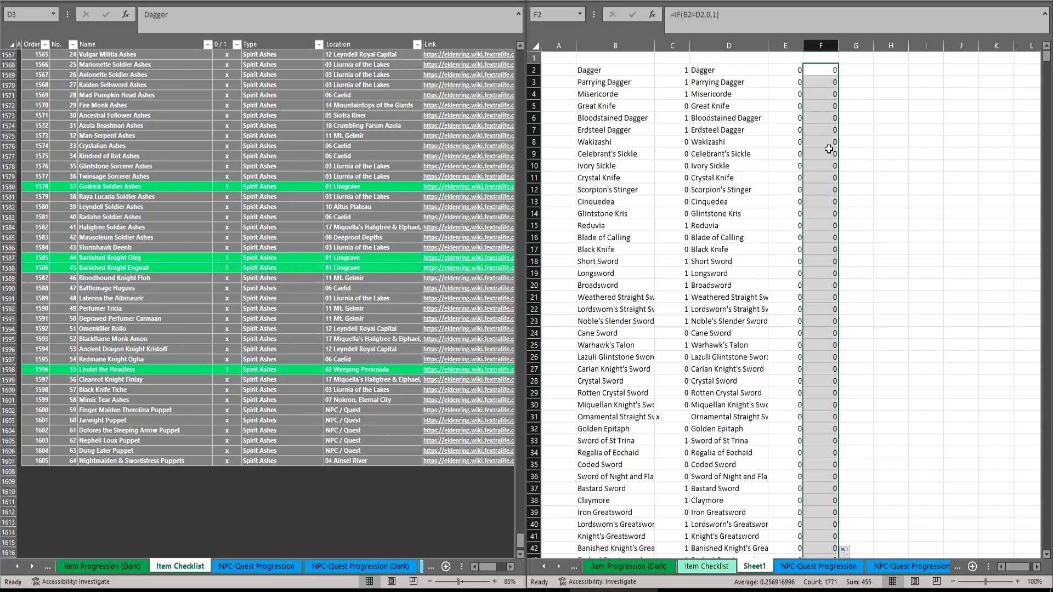
# Step: Create a conditional formatting rule for the comparison results in column F that formats only cells with a value equal to 0
pyautogui.click(554, 1)
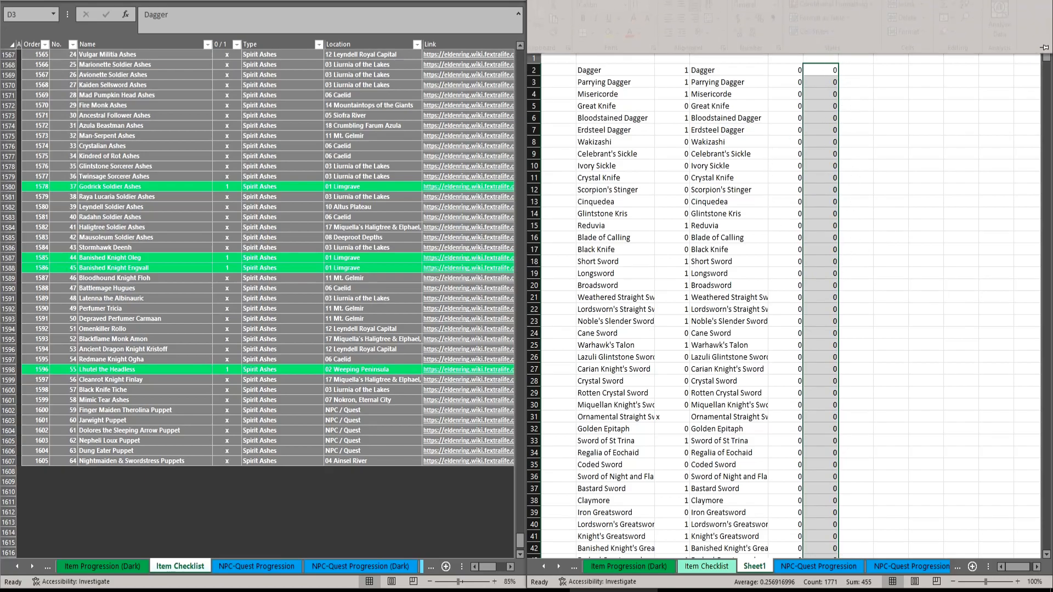
pyautogui.click(839, 9)
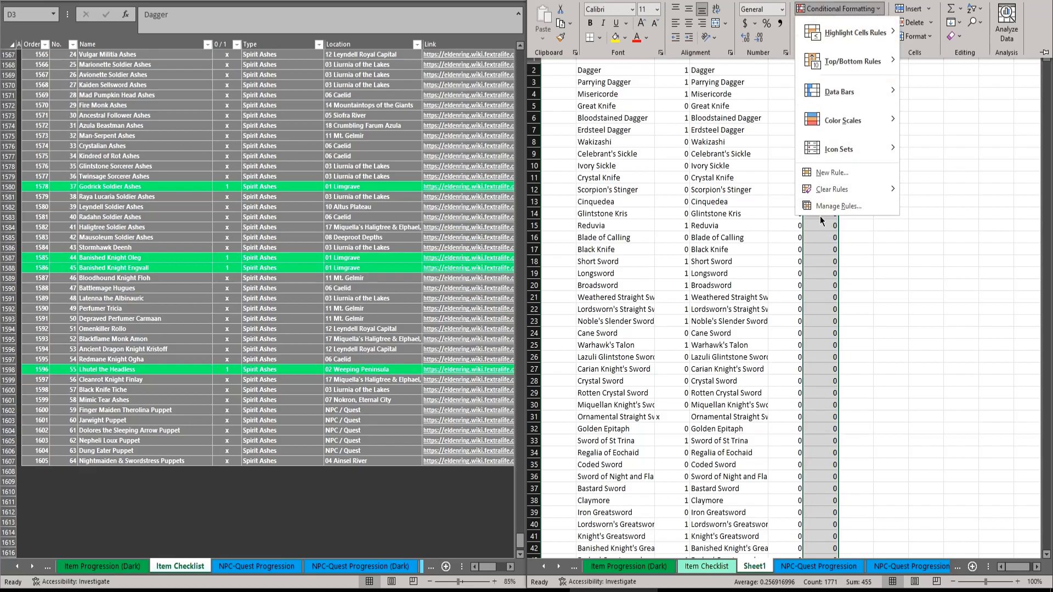
pyautogui.click(834, 213)
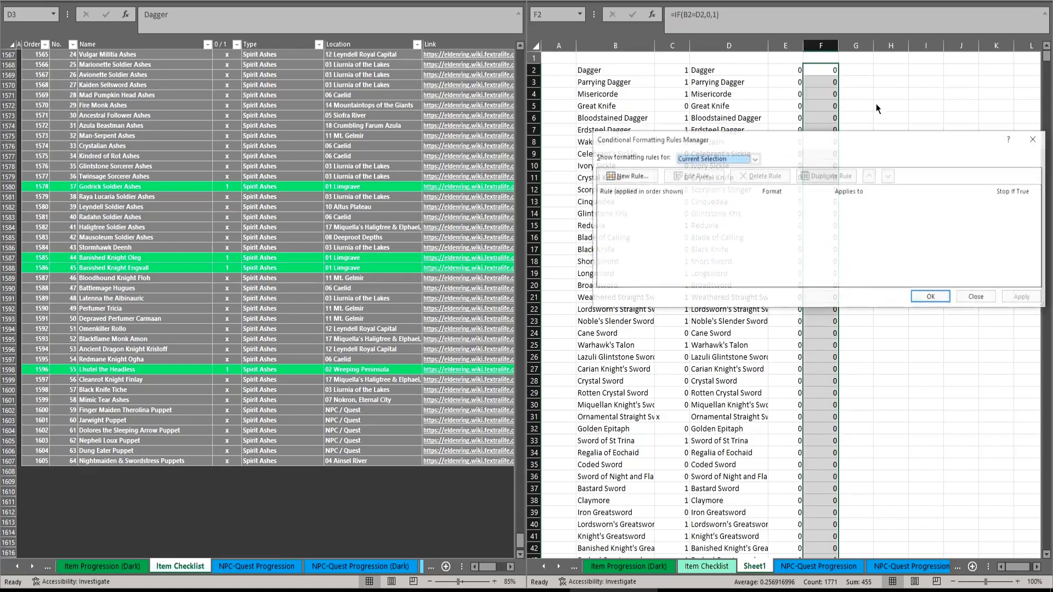
pyautogui.click(620, 176)
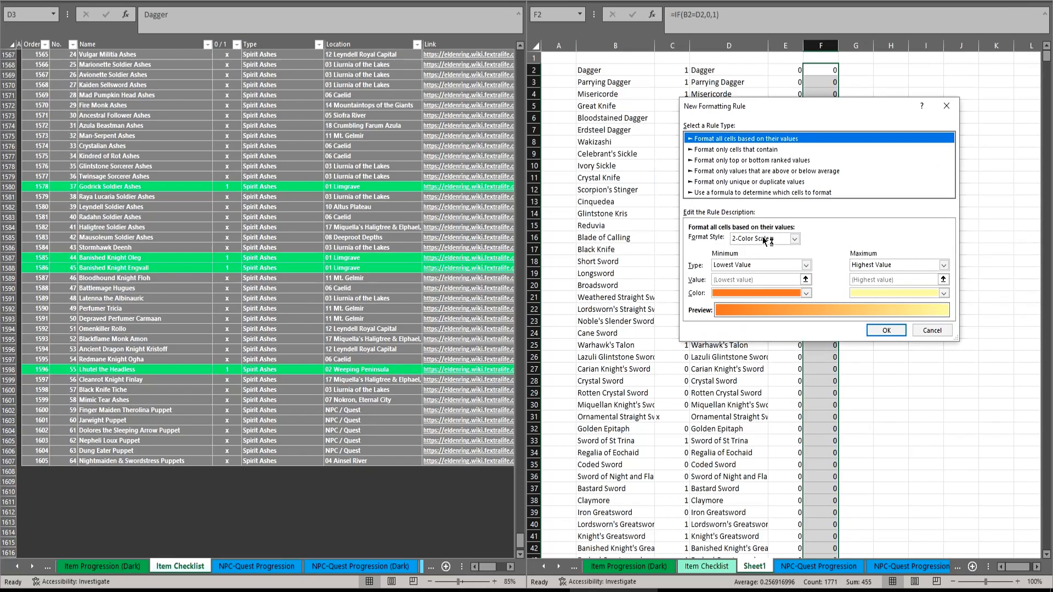
pyautogui.click(747, 149)
pyautogui.click(744, 241)
pyautogui.click(745, 242)
pyautogui.click(832, 242)
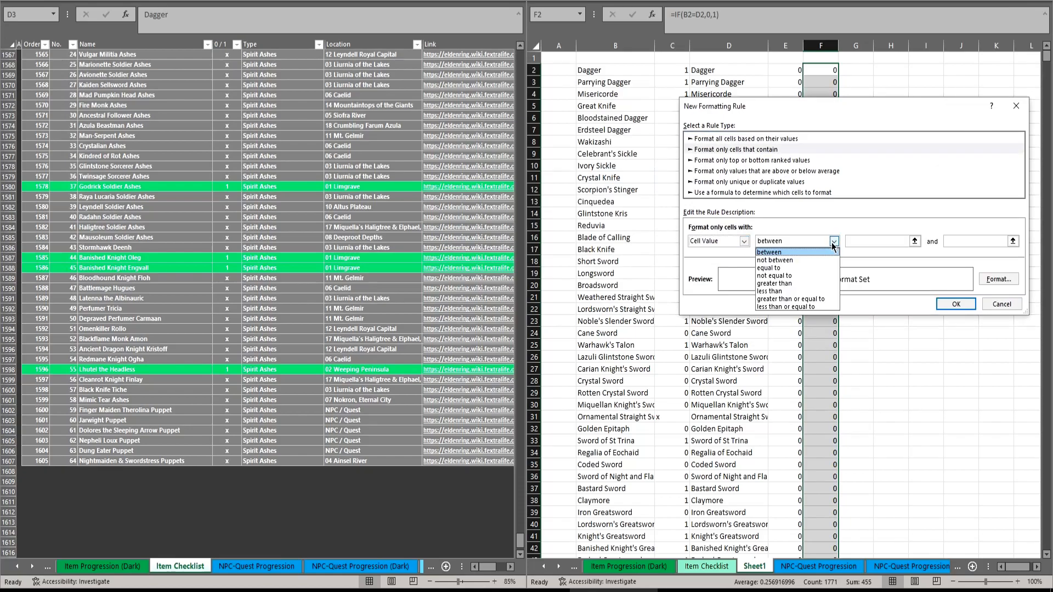
pyautogui.click(775, 268)
pyautogui.click(878, 241)
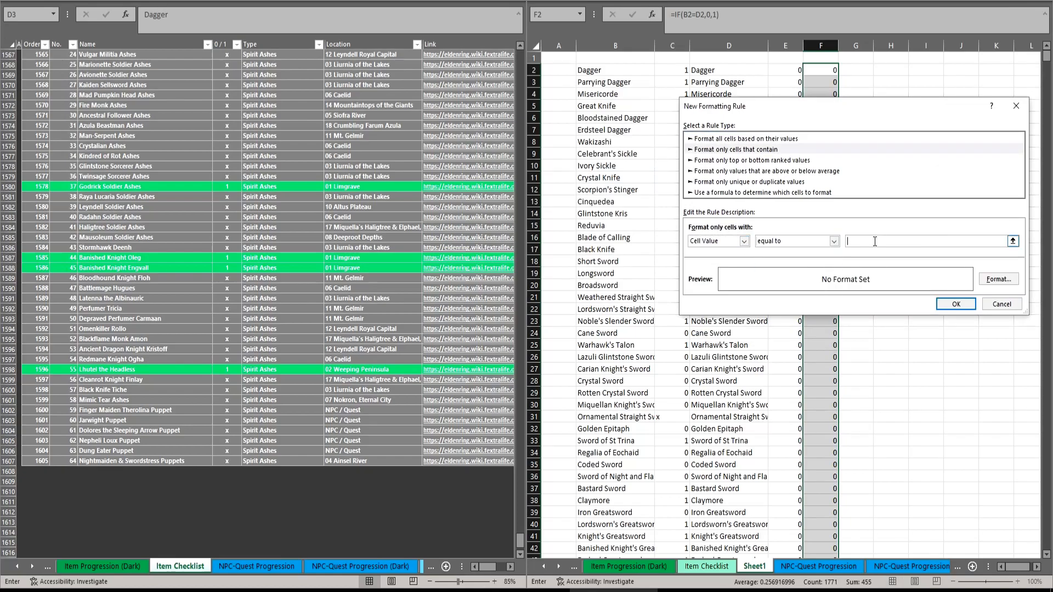
pyautogui.write('0')
# Step: Give the equal-to-0 formatting rule a solid green fill and confirm the rule
pyautogui.click(1001, 279)
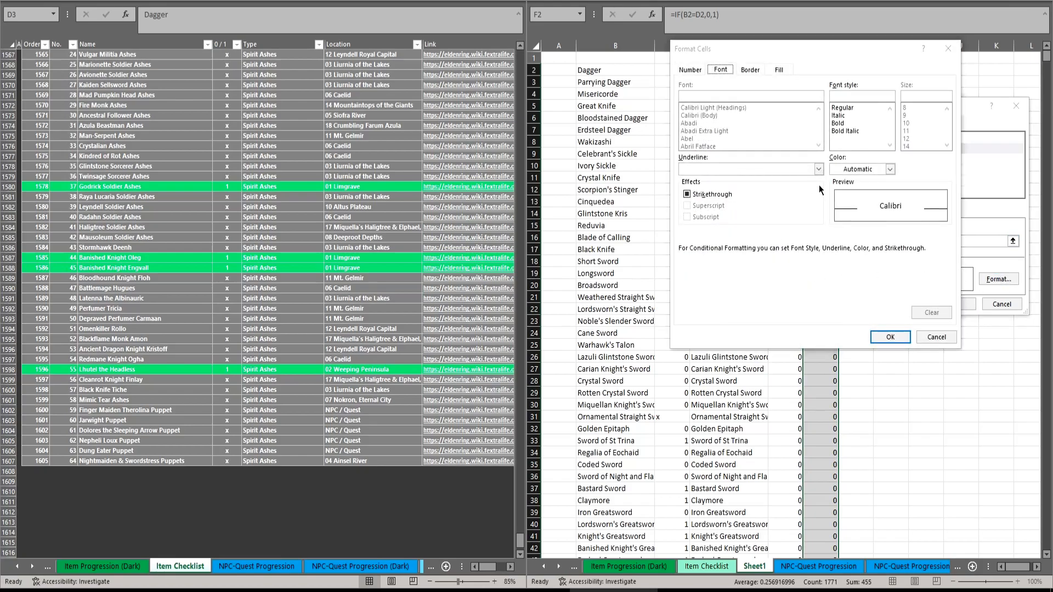
pyautogui.click(691, 70)
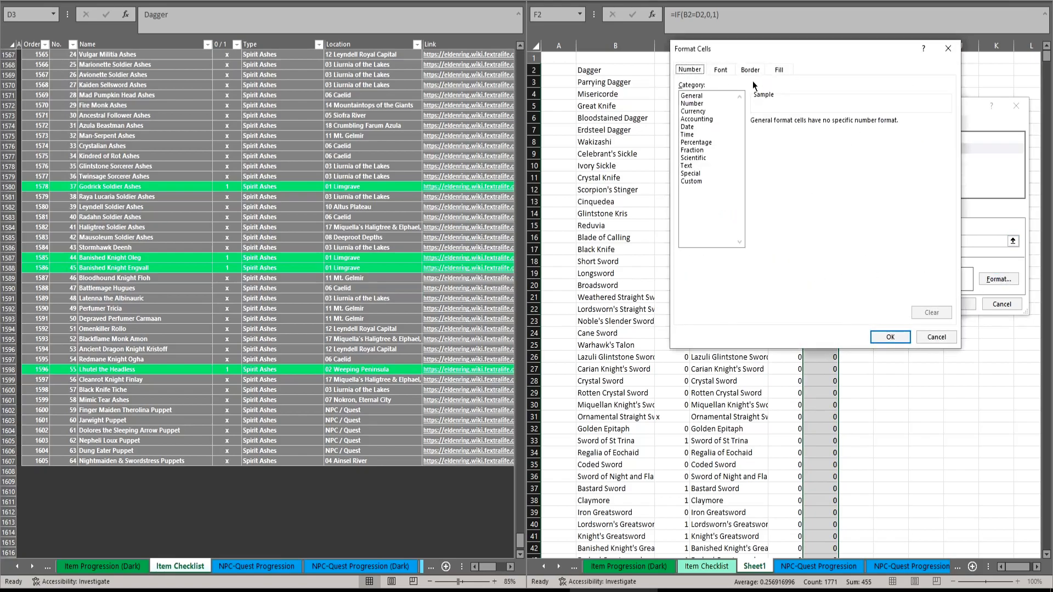
pyautogui.click(720, 70)
pyautogui.click(777, 71)
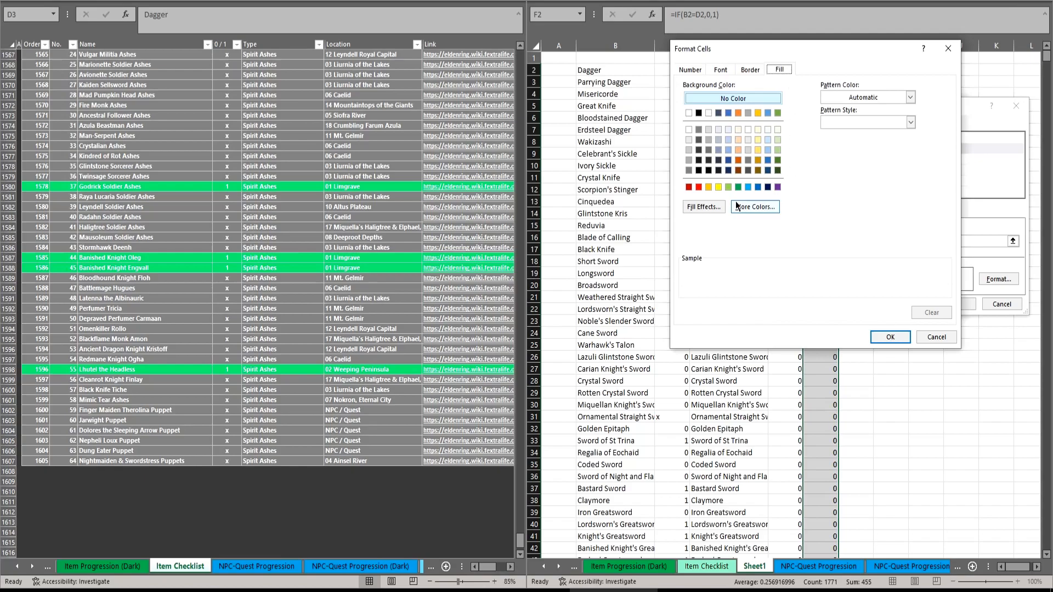
pyautogui.click(738, 187)
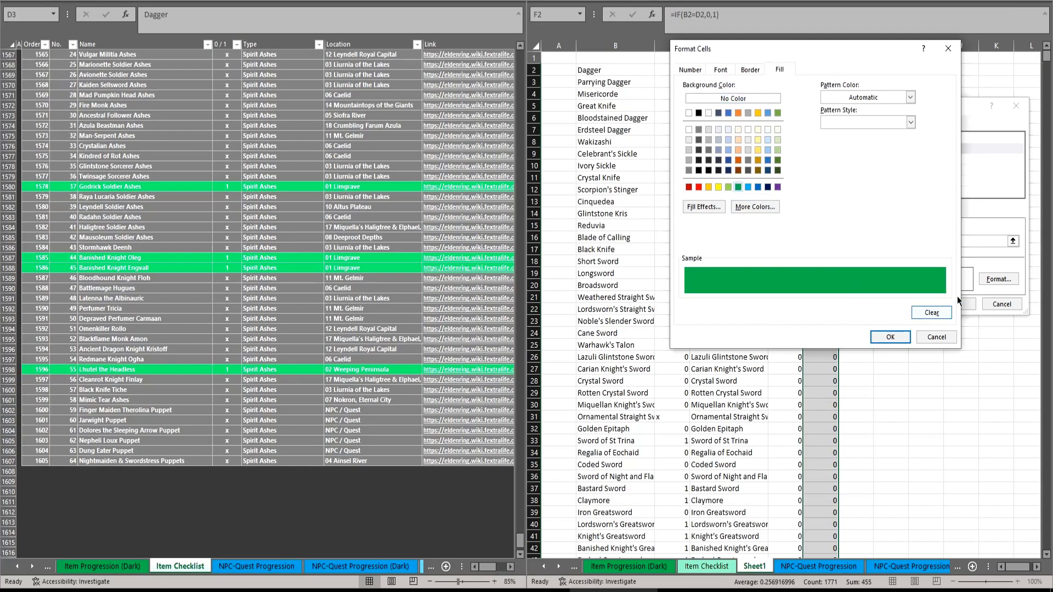
pyautogui.click(891, 337)
pyautogui.click(943, 302)
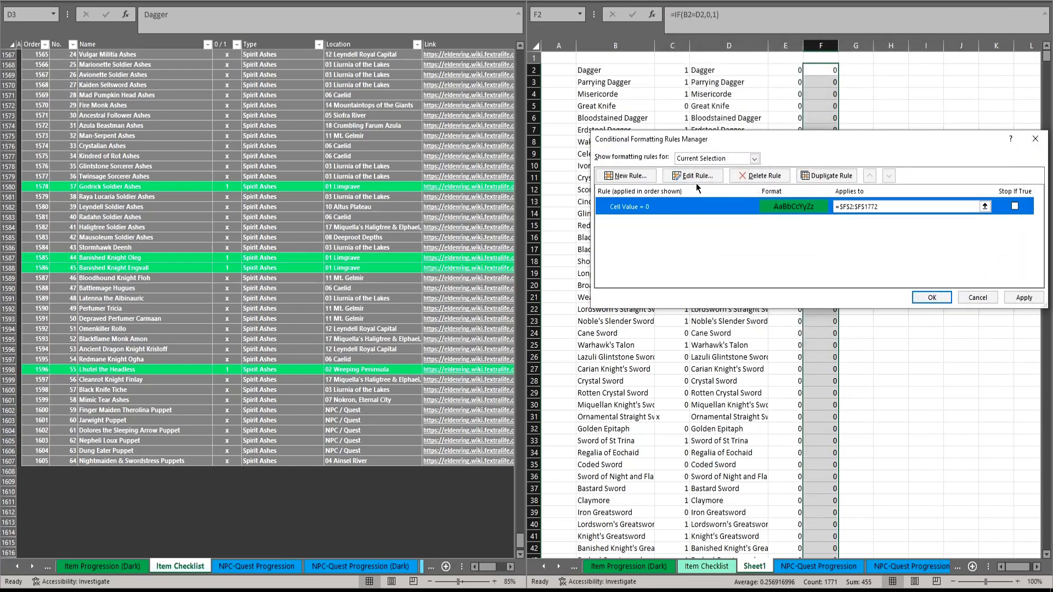
# Step: Add a second rule that fills cells with a value equal to 1 in red, and apply both rules to column F
pyautogui.click(630, 176)
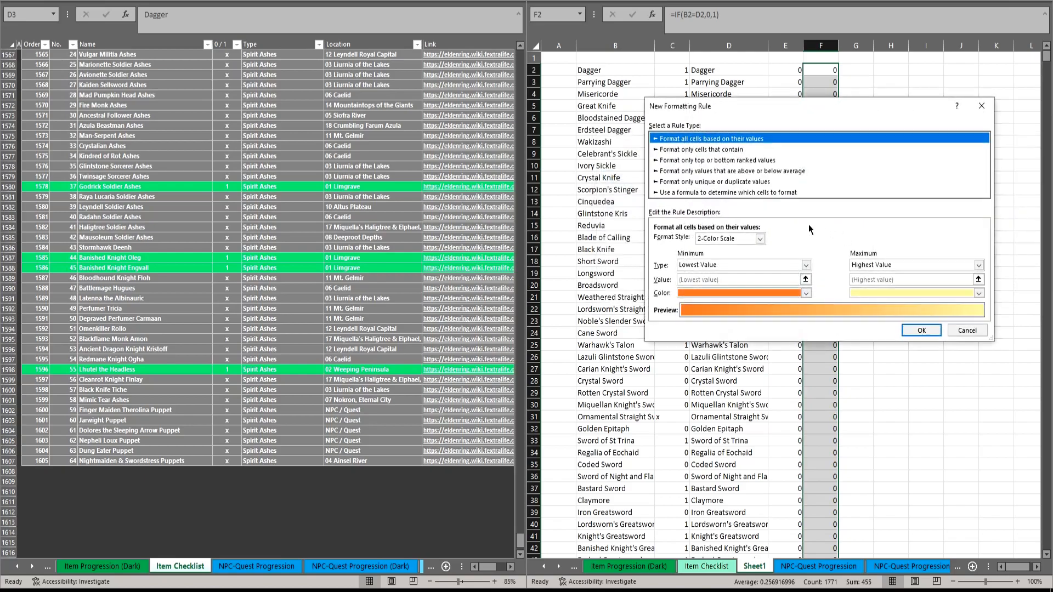
pyautogui.click(713, 151)
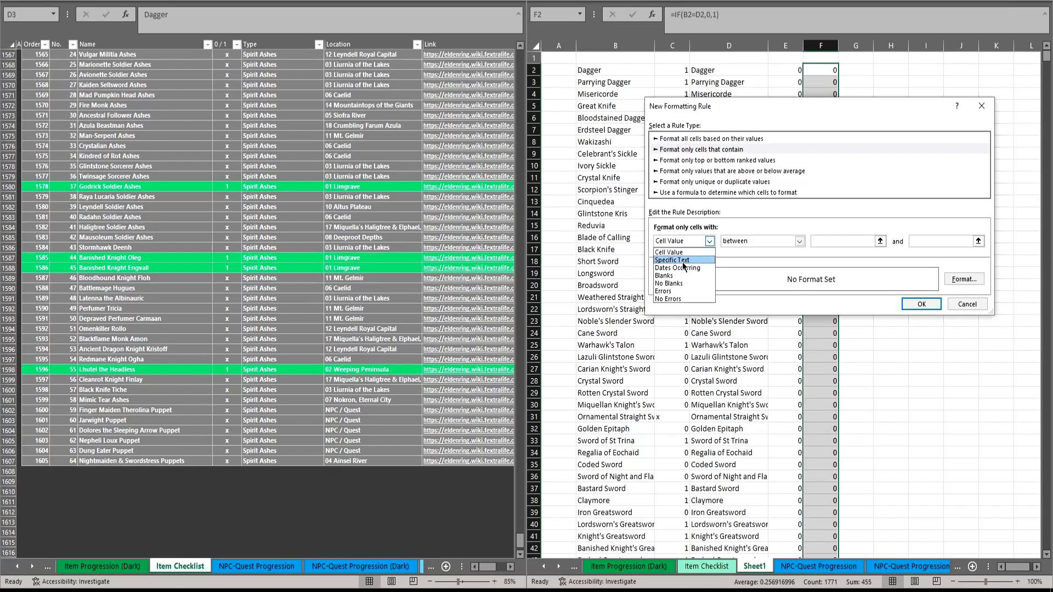
pyautogui.click(670, 251)
pyautogui.click(799, 241)
pyautogui.click(740, 264)
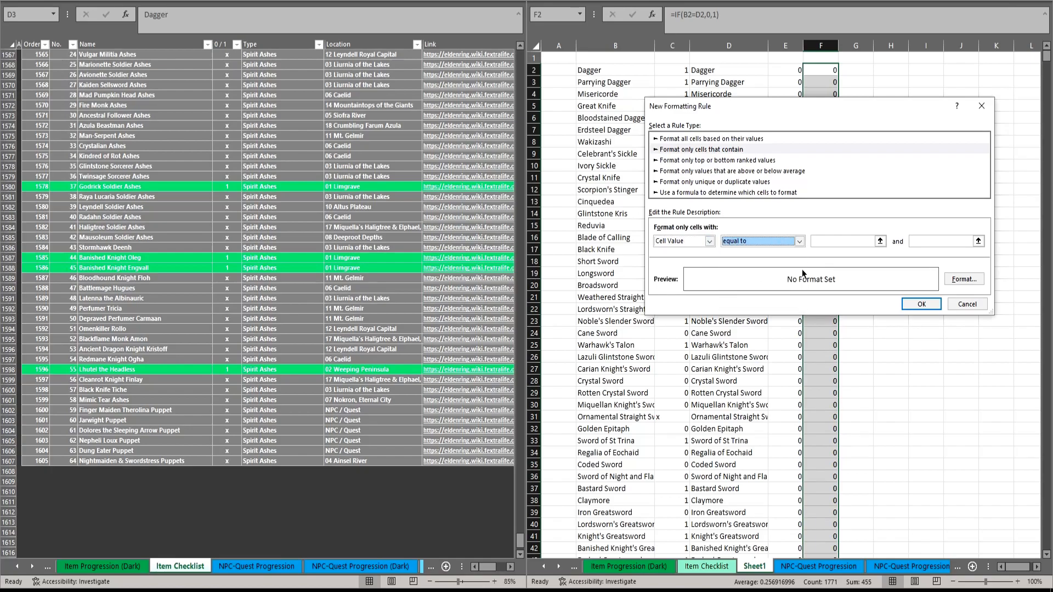
pyautogui.click(851, 243)
pyautogui.write('1')
pyautogui.click(963, 279)
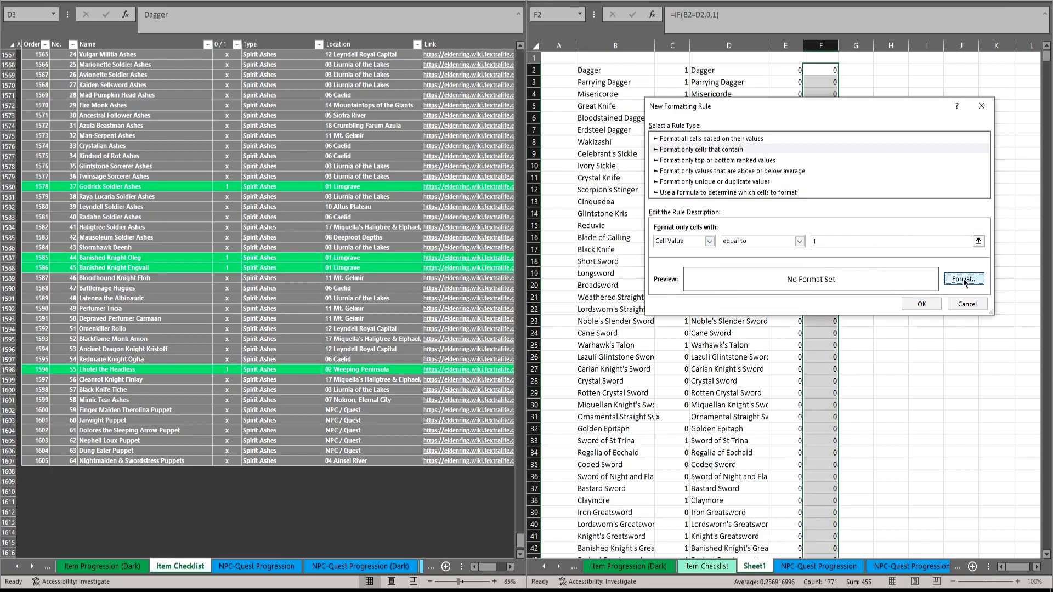
pyautogui.click(698, 186)
pyautogui.click(894, 335)
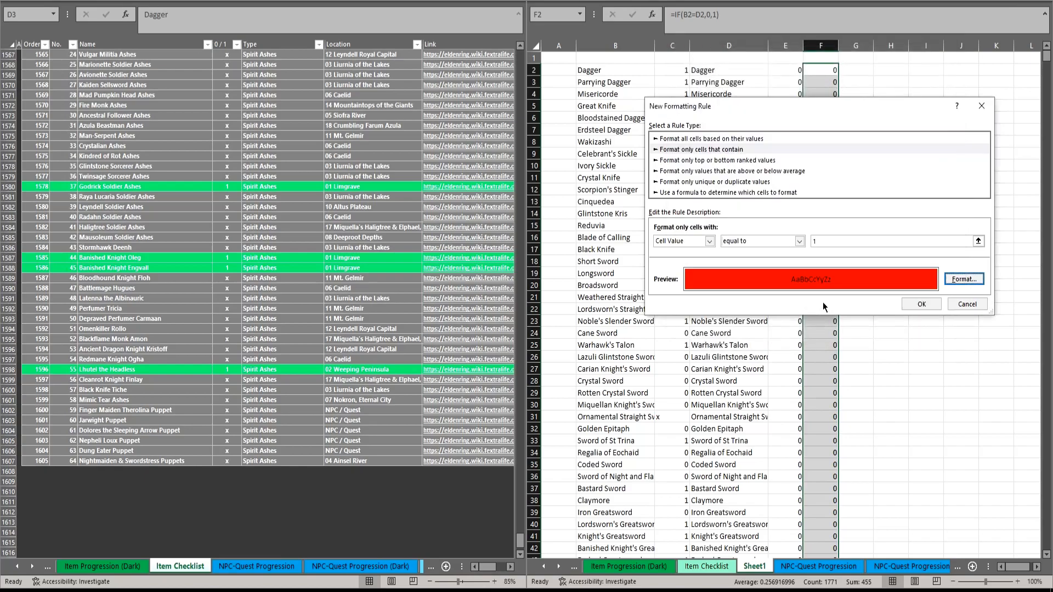
pyautogui.click(911, 304)
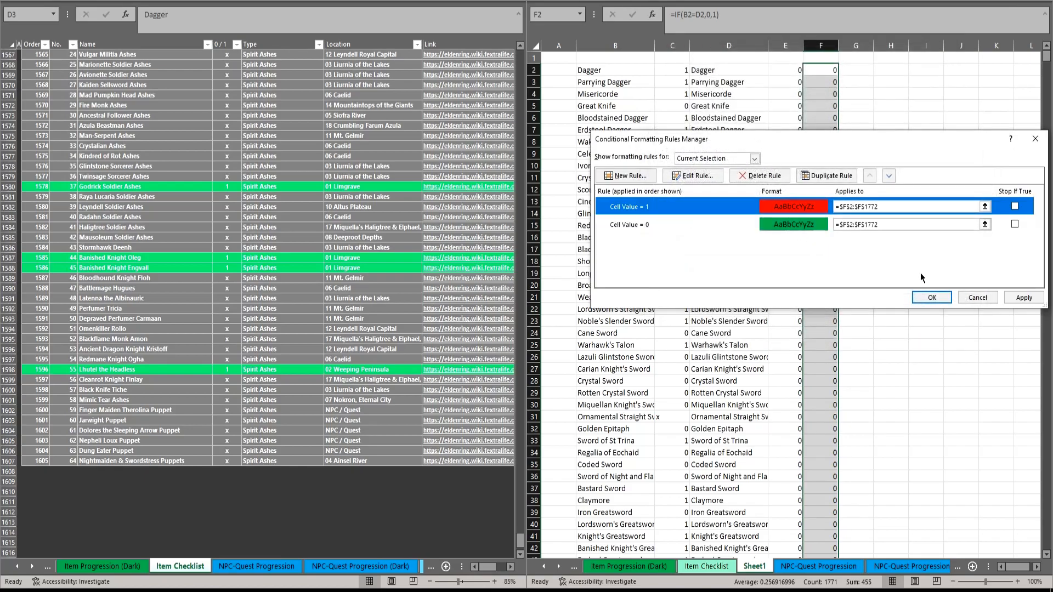
pyautogui.click(937, 300)
pyautogui.click(884, 166)
pyautogui.click(834, 89)
# Step: Change the item name in B9 to Celebrant's Sickles to test the mismatch highlighting
pyautogui.scroll(-20, 837, 110)
pyautogui.scroll(-6, 843, 133)
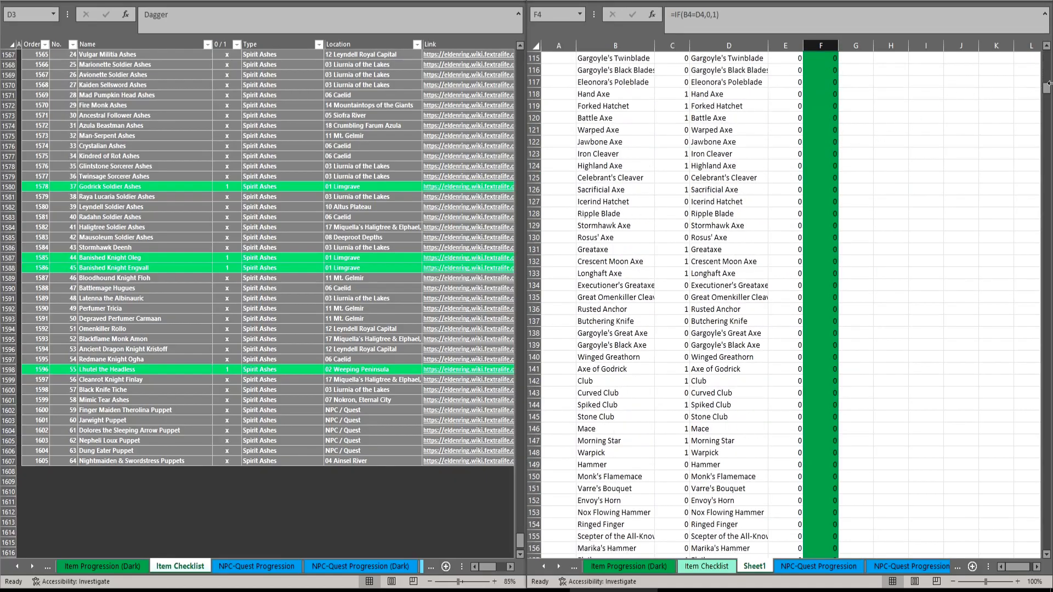
pyautogui.moveTo(1047, 95); pyautogui.dragTo(1034, 55)
pyautogui.click(608, 153)
pyautogui.click(751, 23)
pyautogui.write('s Sickle')
pyautogui.press('Return')
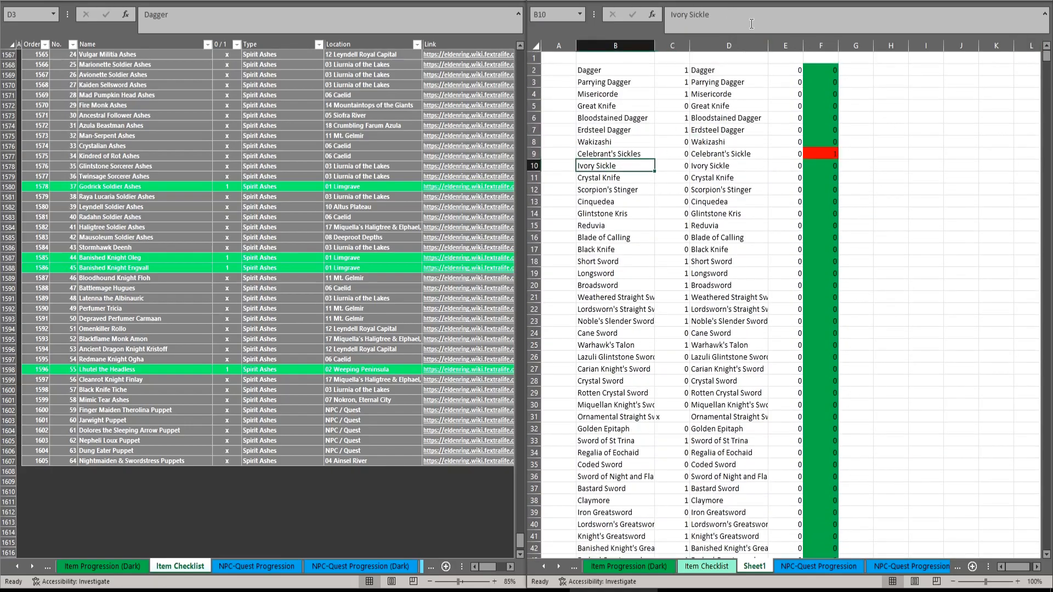
pyautogui.click(804, 157)
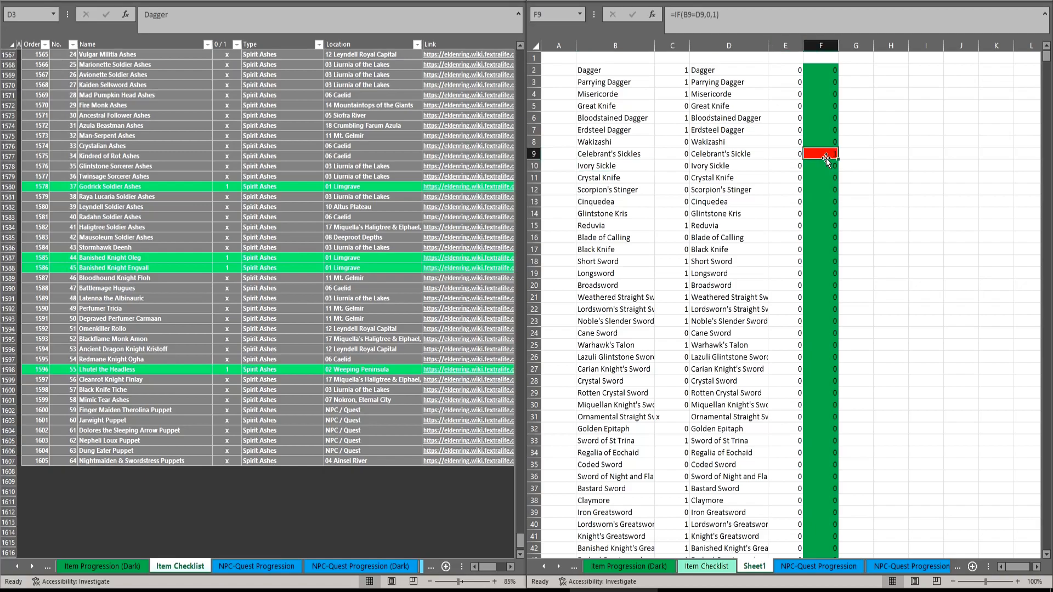
pyautogui.click(875, 166)
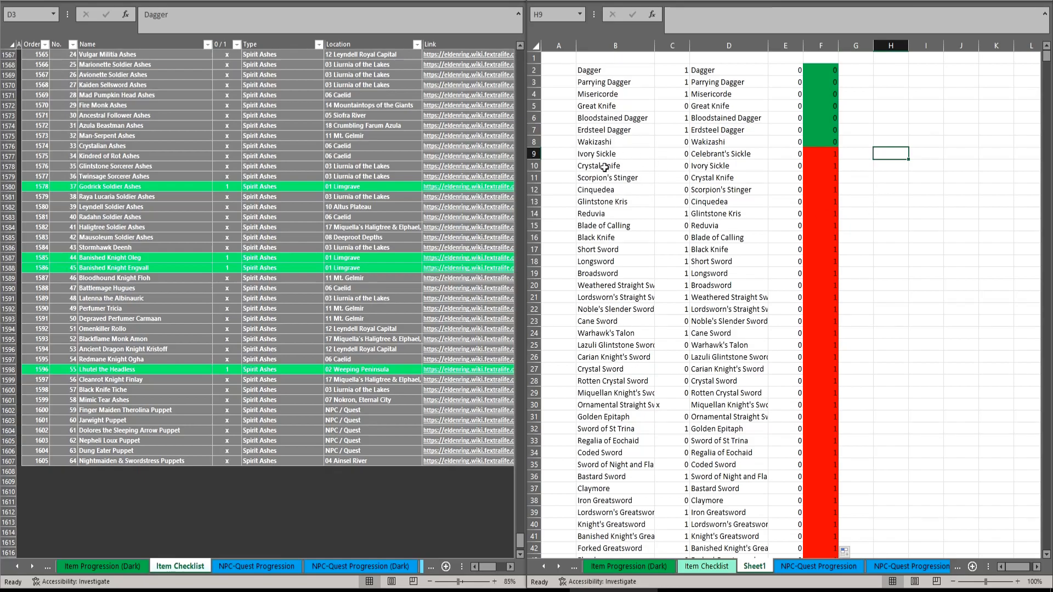
# Step: Compare the item names in columns B and D against the column F results, especially around rows 8 and 9
pyautogui.moveTo(727, 94); pyautogui.dragTo(722, 297)
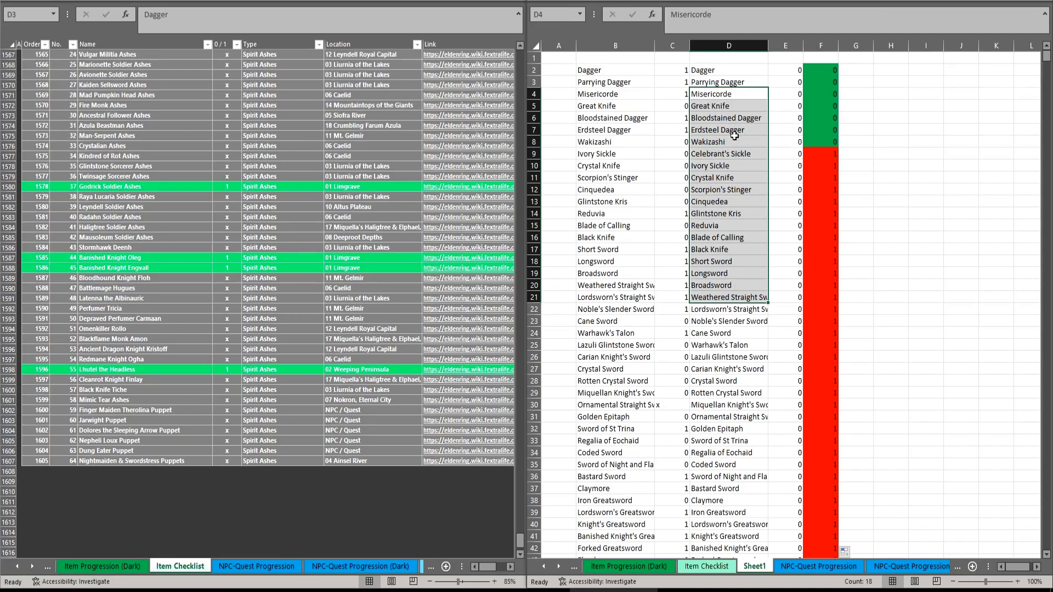
pyautogui.moveTo(609, 97); pyautogui.dragTo(611, 286)
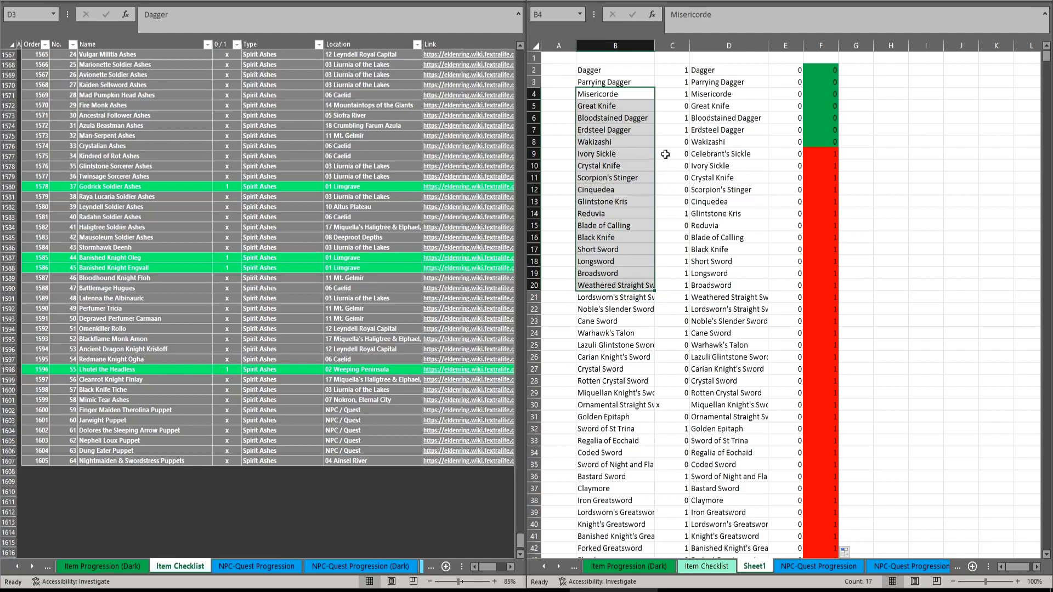
pyautogui.click(926, 166)
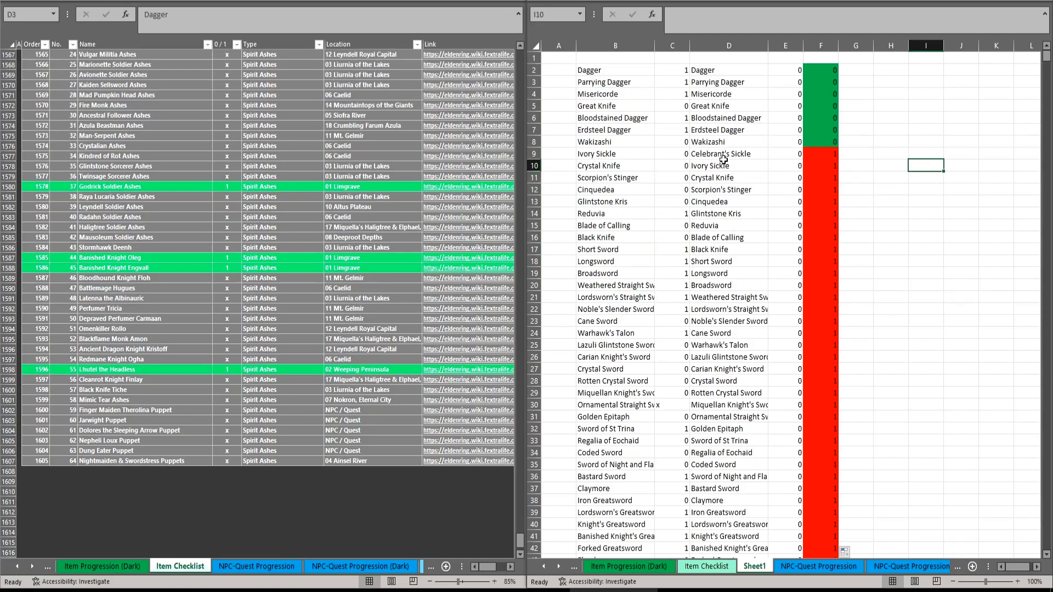
pyautogui.moveTo(827, 155); pyautogui.dragTo(826, 441)
pyautogui.click(877, 295)
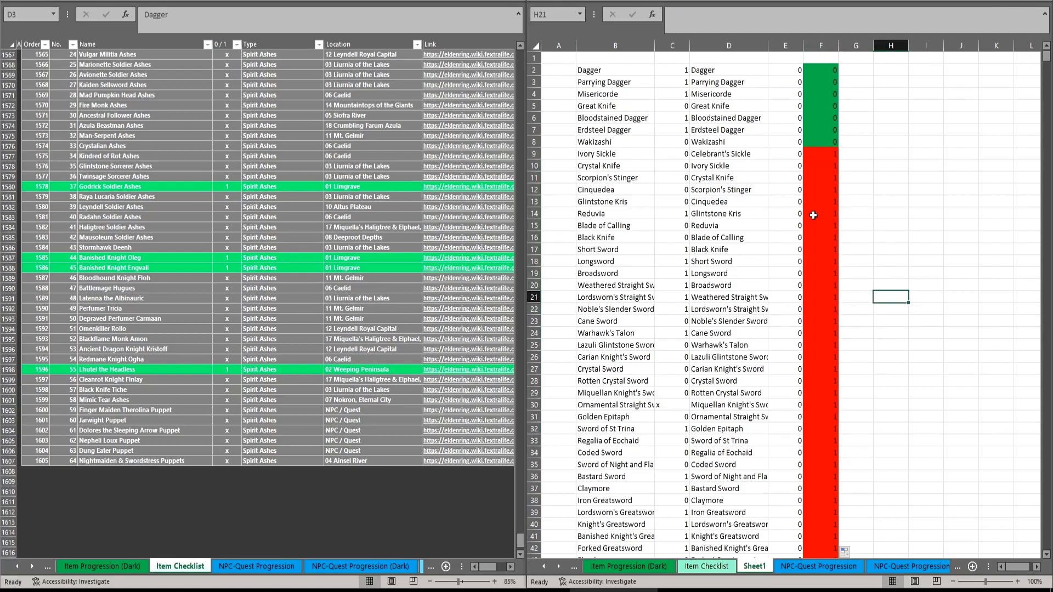
pyautogui.moveTo(711, 146); pyautogui.dragTo(653, 146)
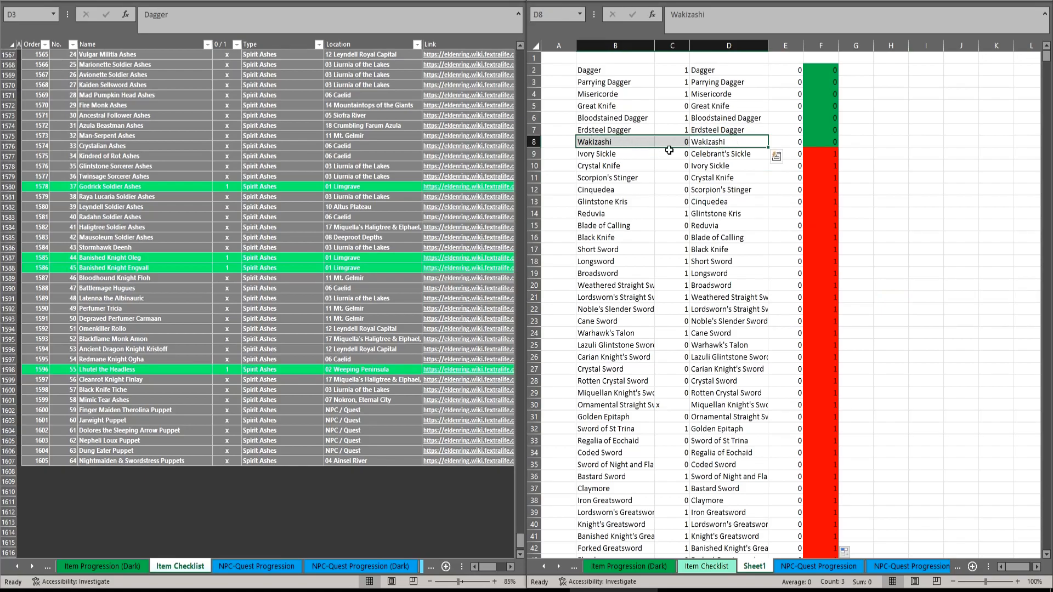
pyautogui.click(615, 155)
pyautogui.click(712, 156)
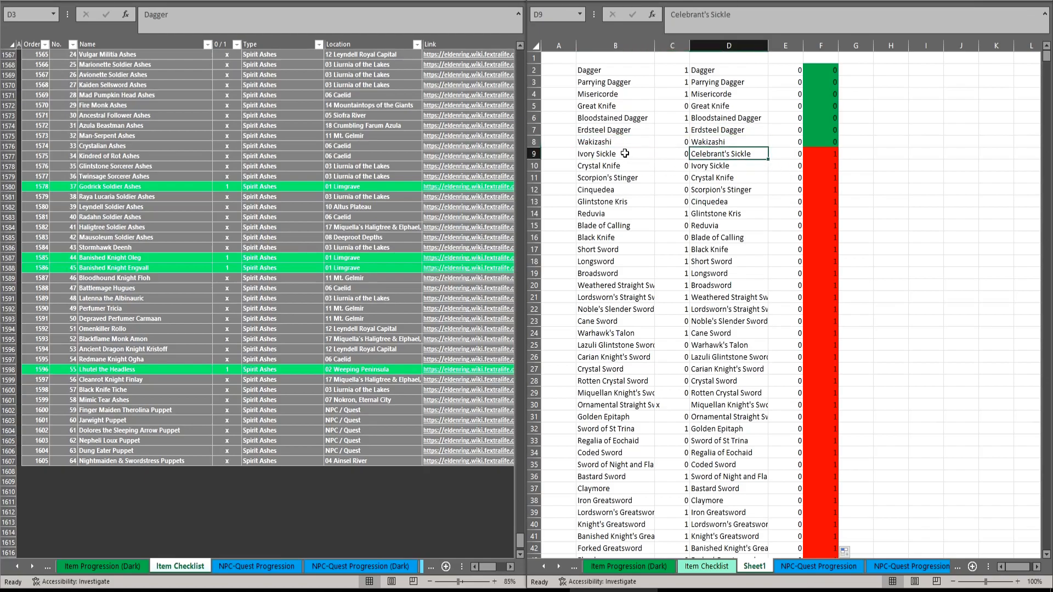
# Step: Move the old list's names and entries in columns B and C, from Ivory Sickle to the end, one row down to start at B10
pyautogui.click(624, 153)
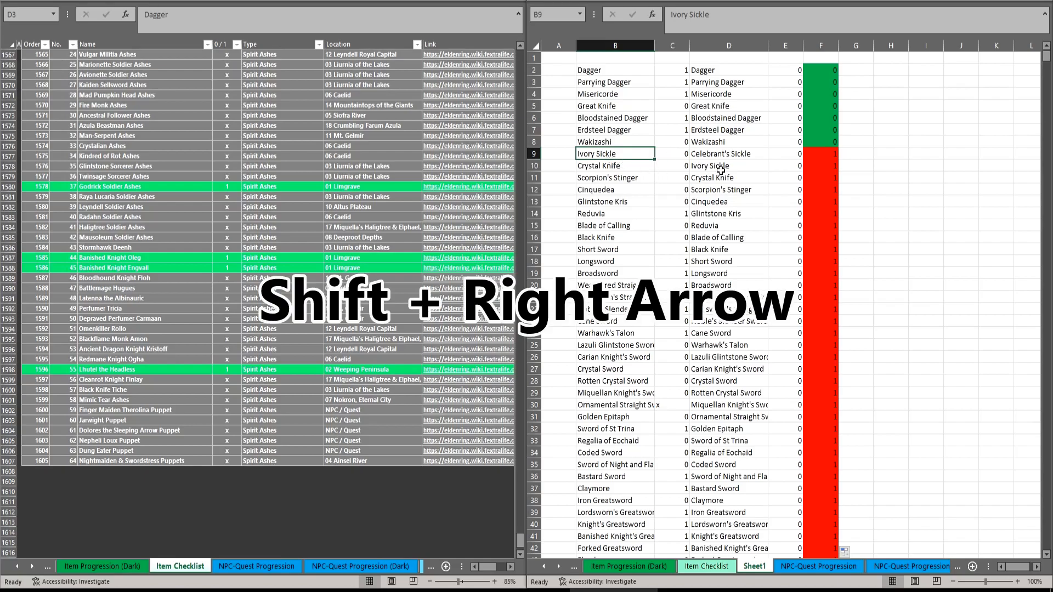
pyautogui.hotkey('shift', 'Right')
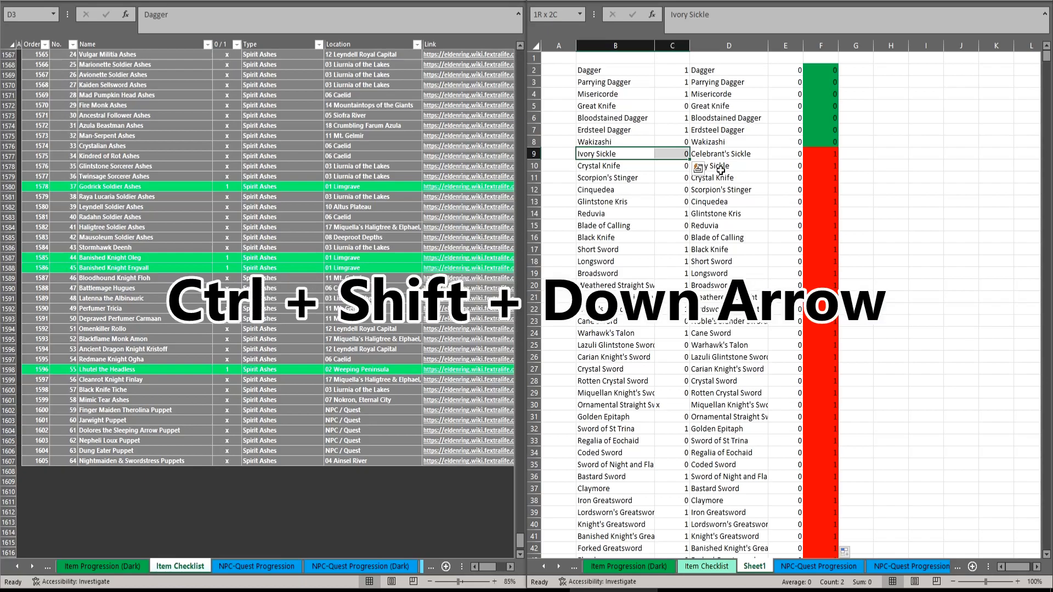
pyautogui.hotkey('ctrl', 'shift', 'Down')
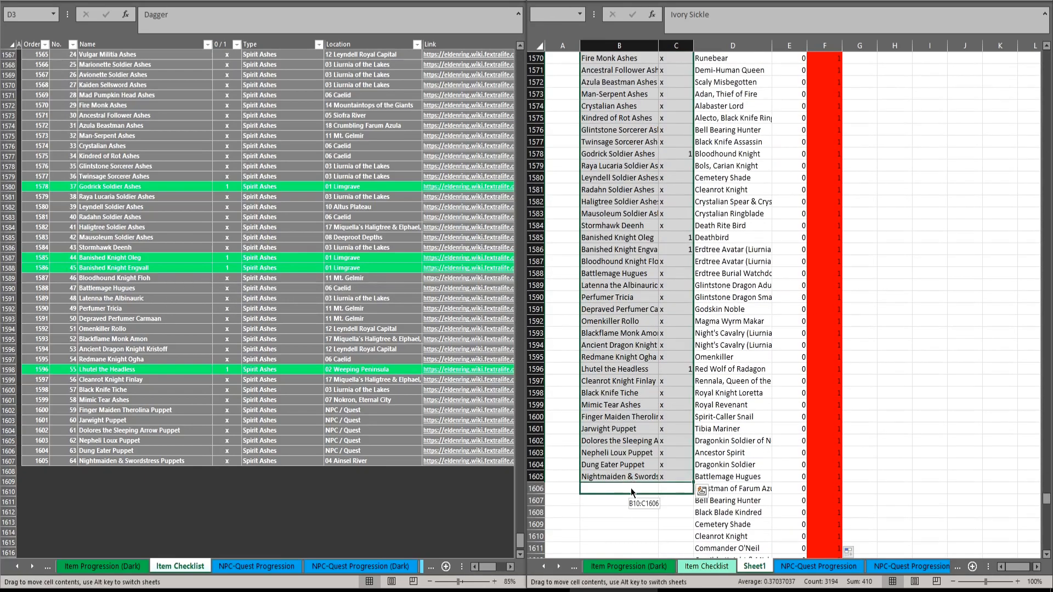
pyautogui.moveTo(631, 487); pyautogui.dragTo(630, 499)
pyautogui.click(664, 416)
pyautogui.hotkey('ctrl', 'Up')
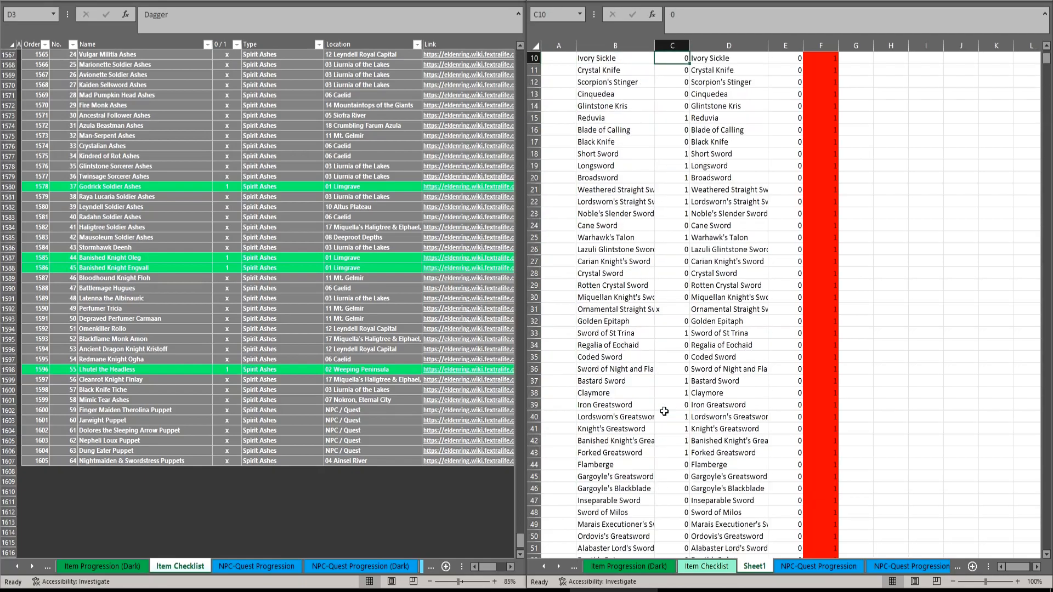
# Step: Copy the Celebrant's Sickle name and its entry from D9:E9 into the empty cells B9:C9
pyautogui.moveTo(725, 153); pyautogui.dragTo(784, 151)
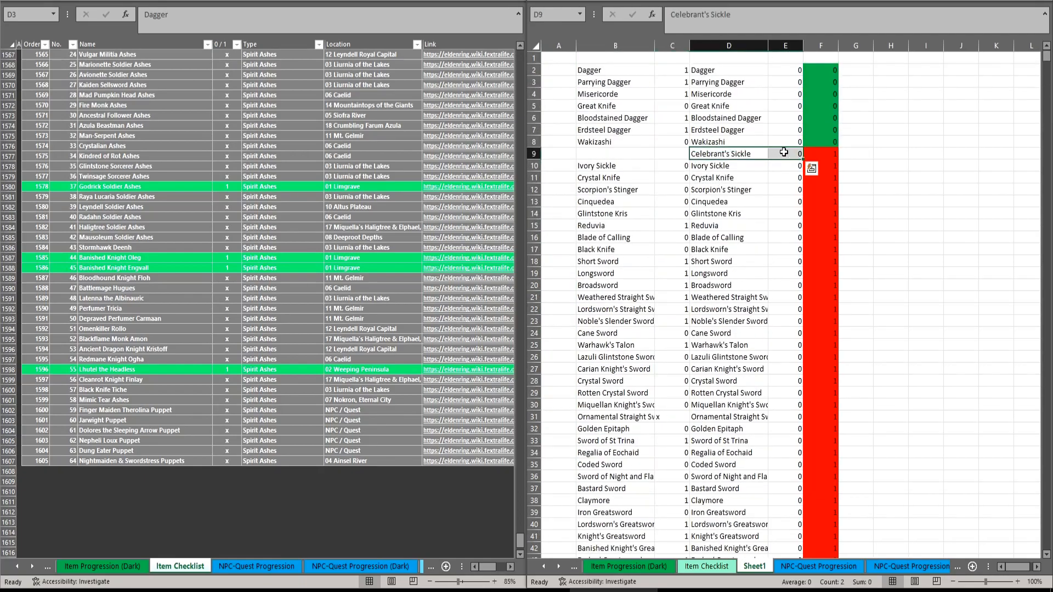
pyautogui.hotkey('ctrl', 'q')
pyautogui.hotkey('ctrl', 'c')
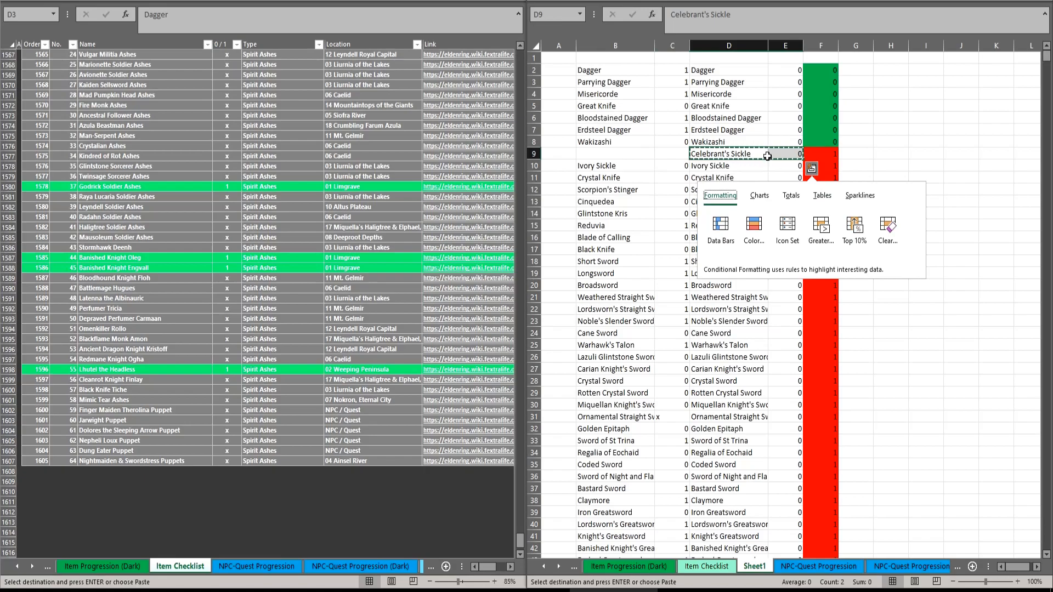
pyautogui.rightClick(628, 150)
pyautogui.click(655, 214)
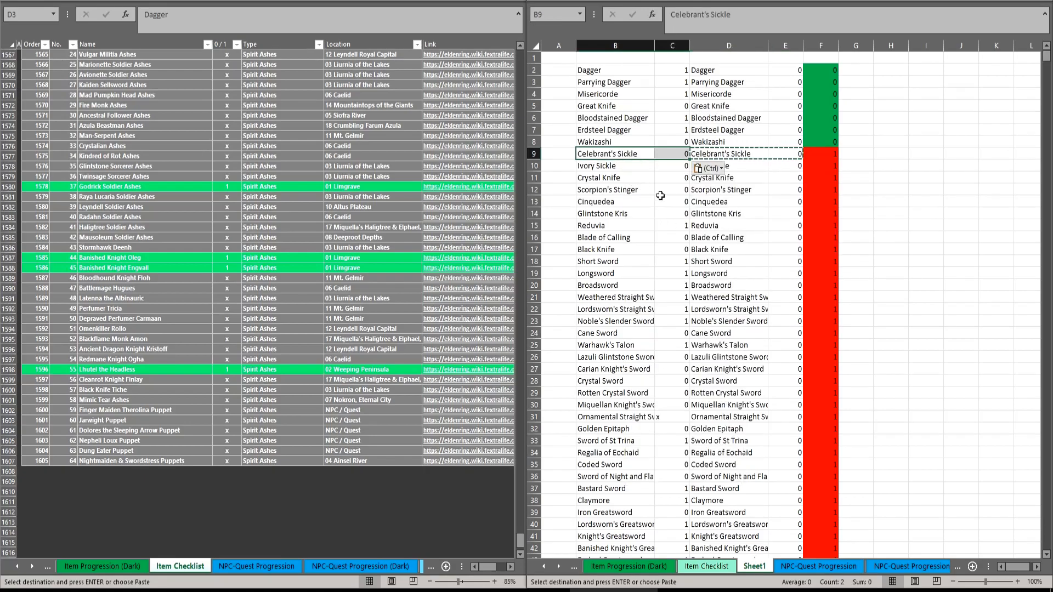
pyautogui.click(667, 198)
pyautogui.press('Escape')
pyautogui.click(859, 138)
# Step: Refill the name comparison formula from F7 down the rest of column F
pyautogui.click(823, 66)
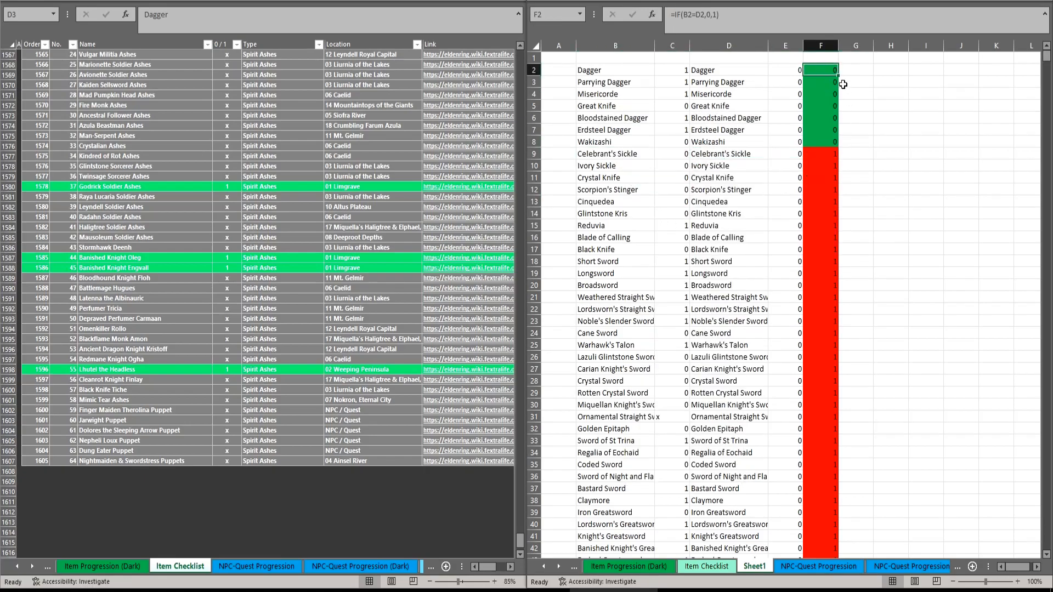
pyautogui.click(835, 130)
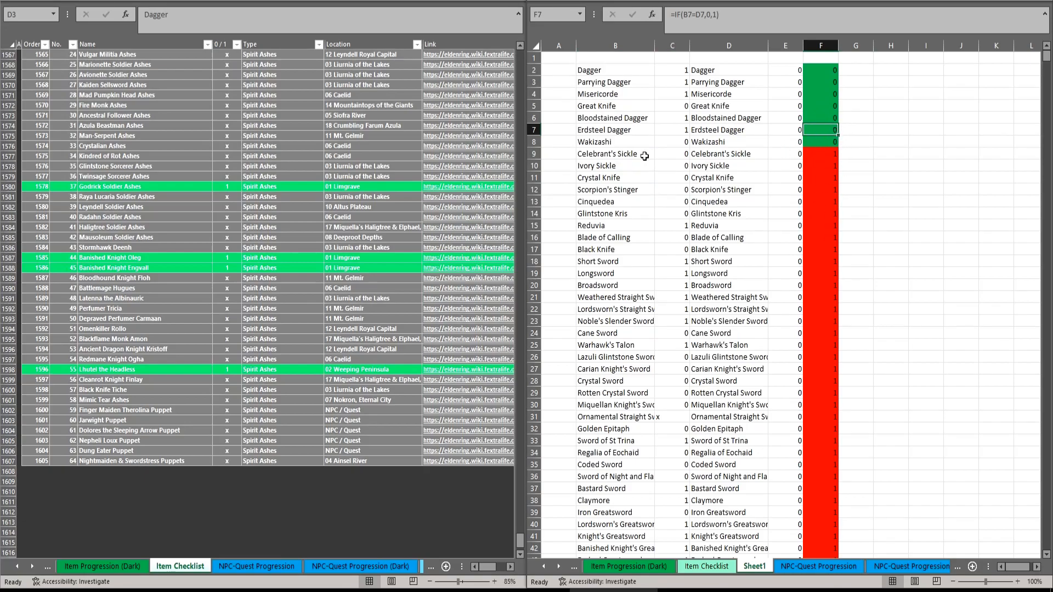
pyautogui.doubleClick(840, 137)
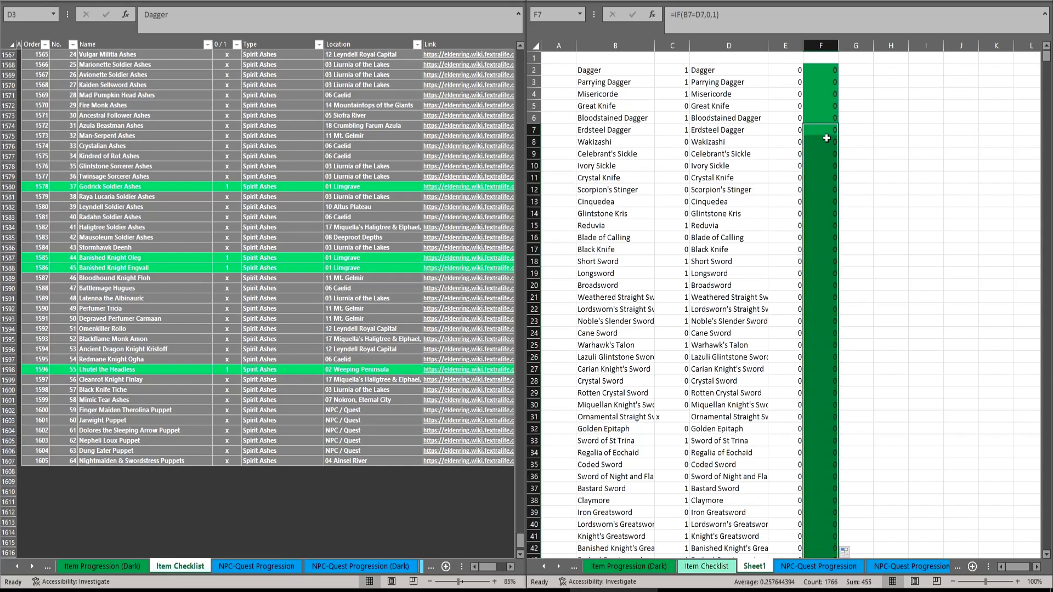
pyautogui.click(817, 192)
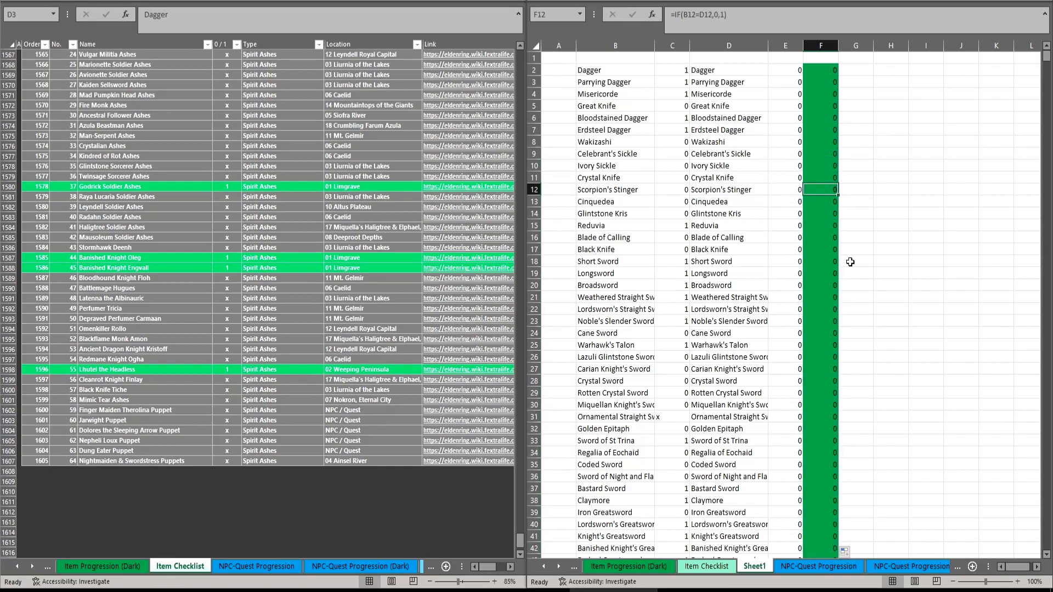
# Step: Examine the comparison results down column F to locate the next mismatch and compare the column B and D names there
pyautogui.scroll(-2, 852, 263)
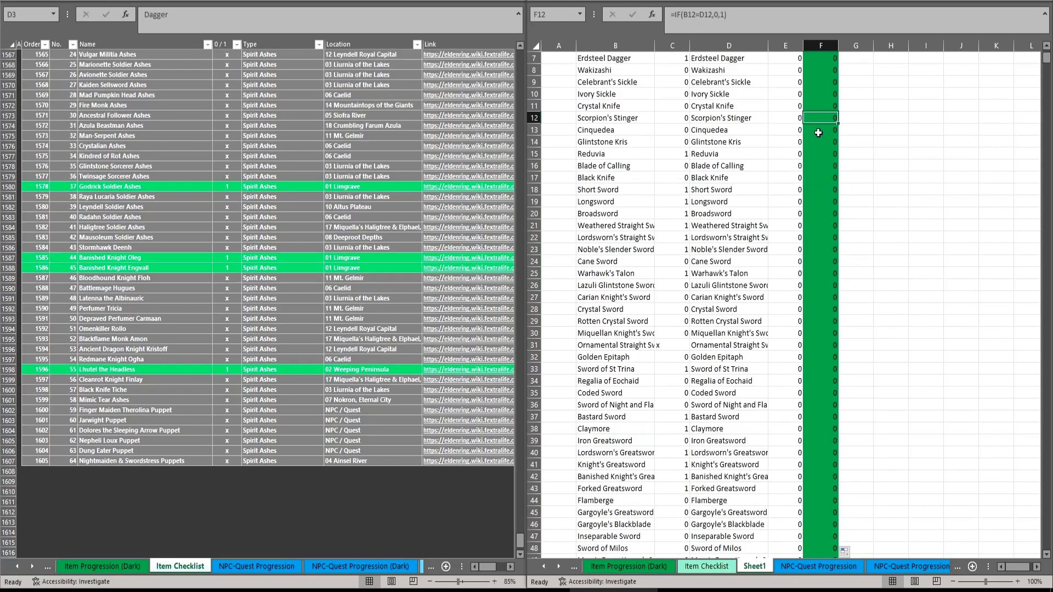
pyautogui.scroll(-5, 808, 224)
pyautogui.moveTo(708, 176); pyautogui.dragTo(849, 285)
pyautogui.scroll(-10, 811, 247)
pyautogui.scroll(-20, 804, 252)
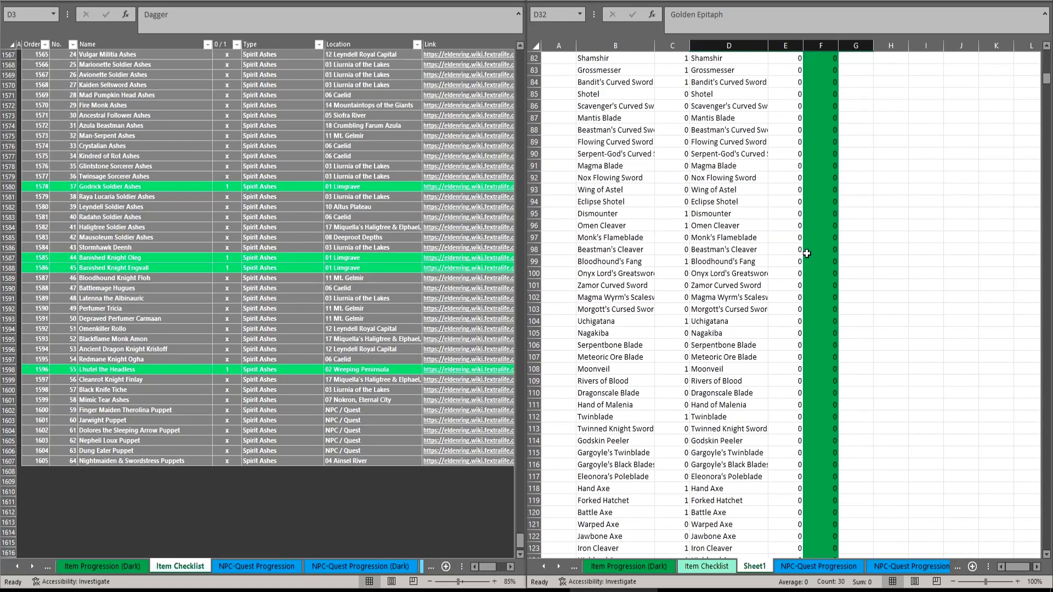
pyautogui.scroll(-19, 803, 260)
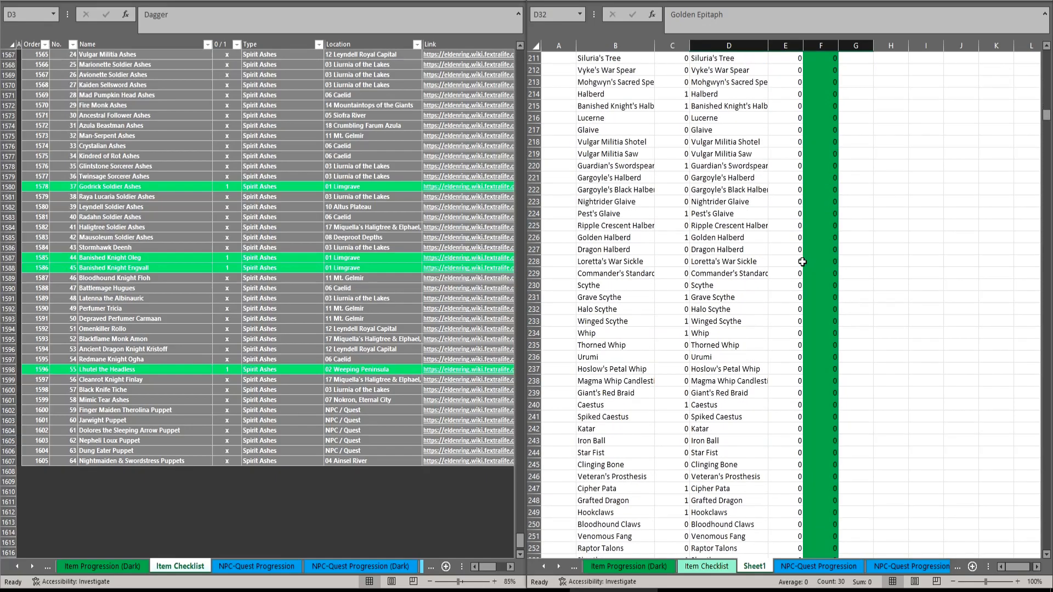
pyautogui.scroll(-20, 800, 265)
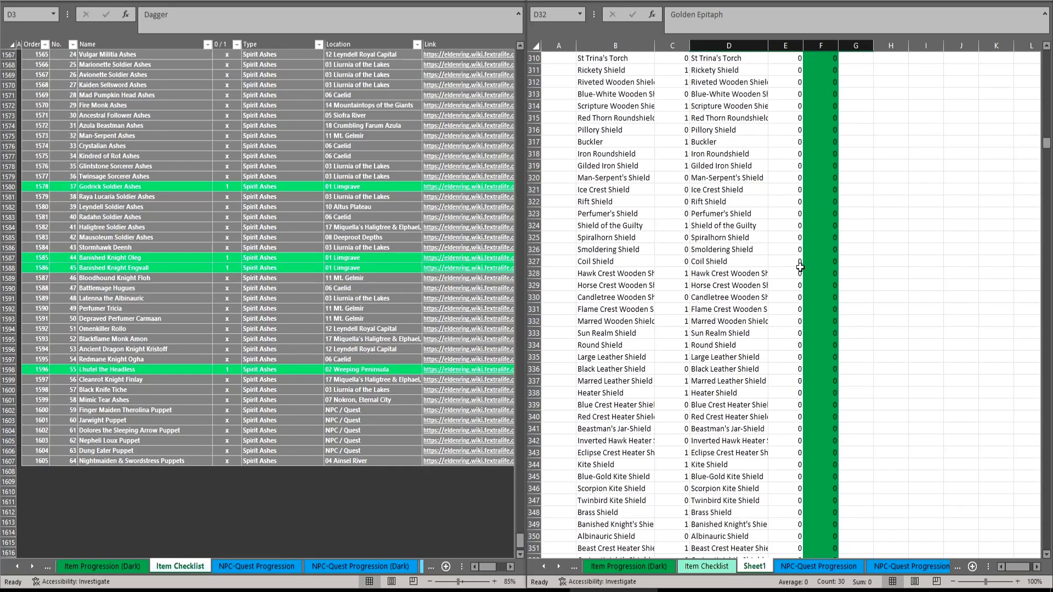
pyautogui.scroll(-20, 823, 272)
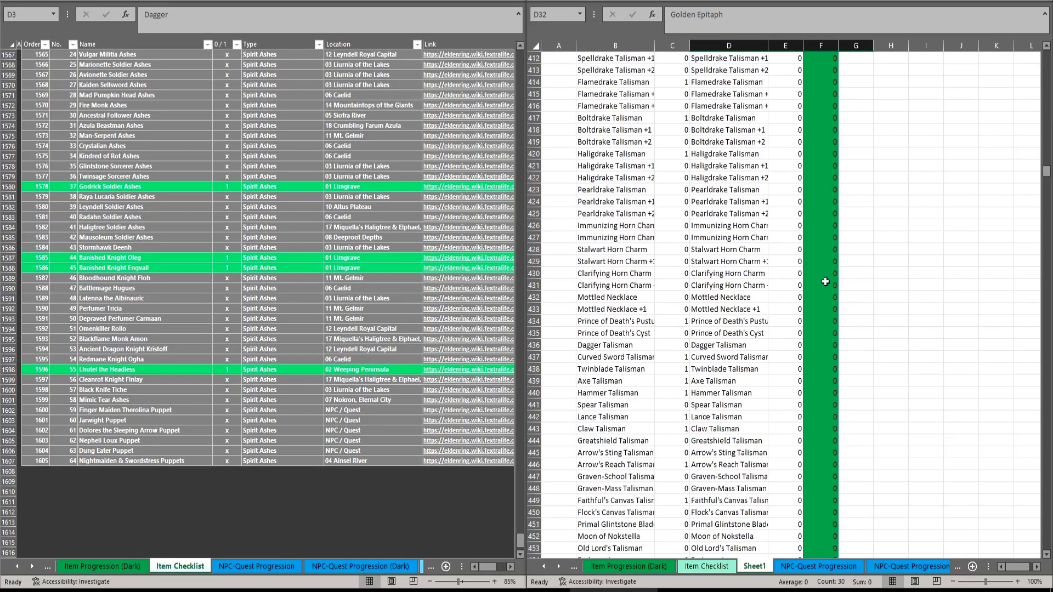
pyautogui.scroll(-16, 824, 281)
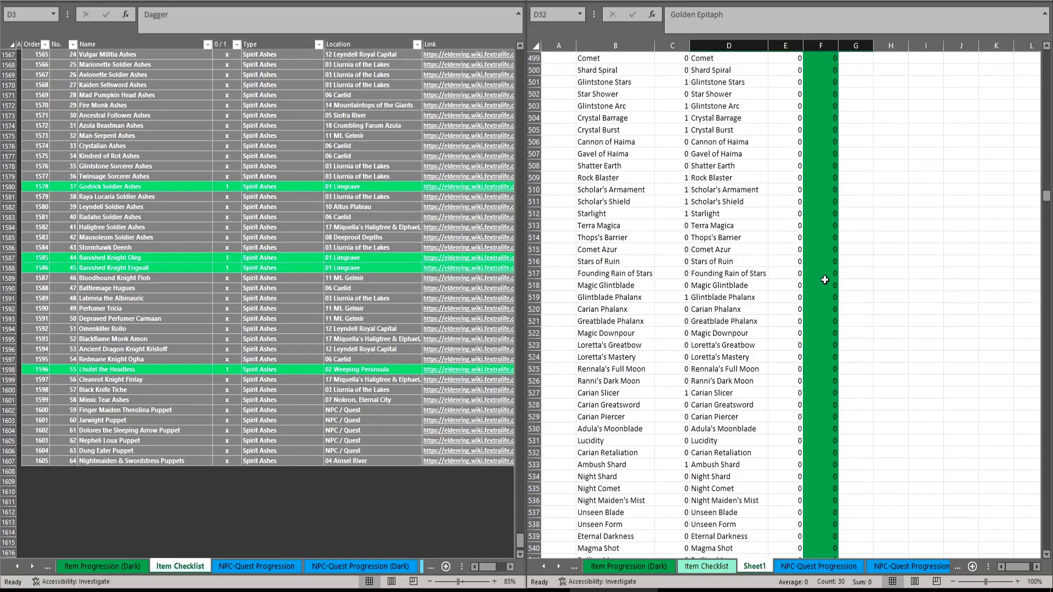
pyautogui.scroll(-8, 824, 280)
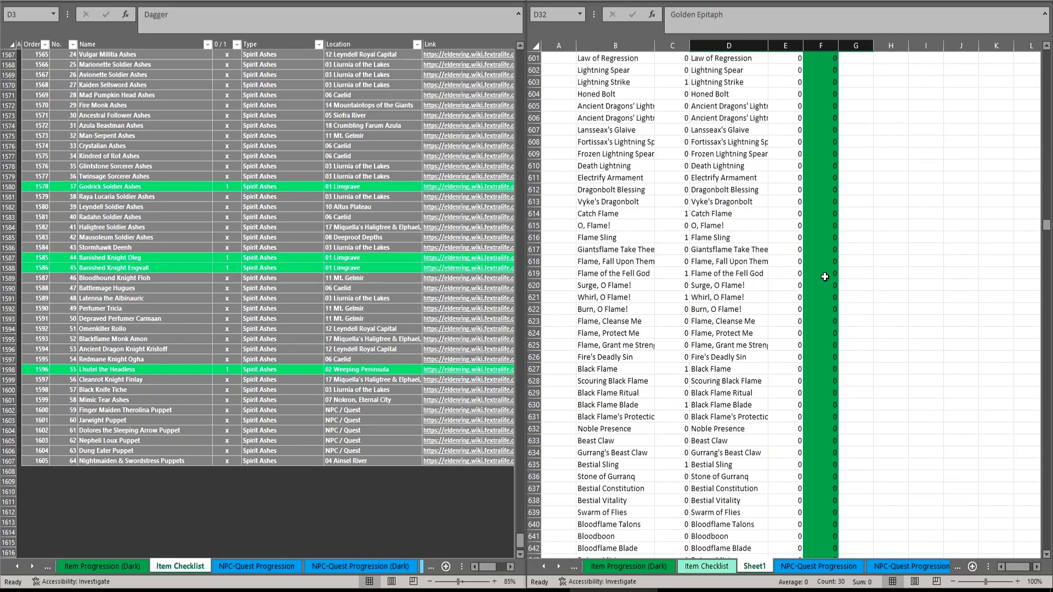
pyautogui.moveTo(1046, 228); pyautogui.dragTo(1048, 424)
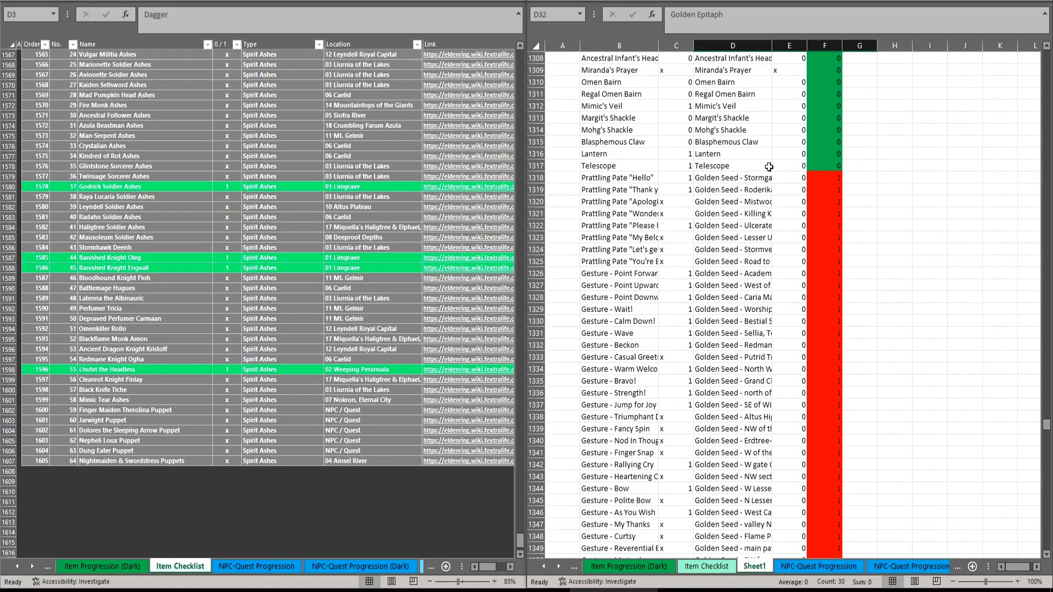
pyautogui.moveTo(727, 179); pyautogui.dragTo(726, 524)
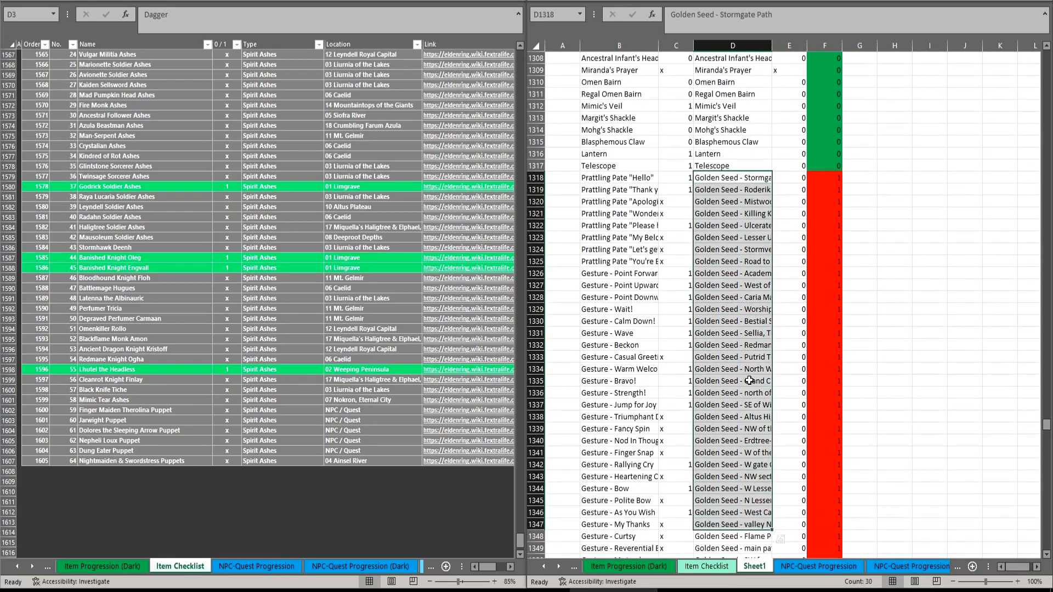
pyautogui.scroll(-2, 713, 236)
pyautogui.scroll(2, 792, 227)
# Step: Move the old list's names and entries in columns B and C, from Prattling Pate "Hello" at row 1318 to the end, down to start at B1484
pyautogui.moveTo(643, 174); pyautogui.dragTo(680, 381)
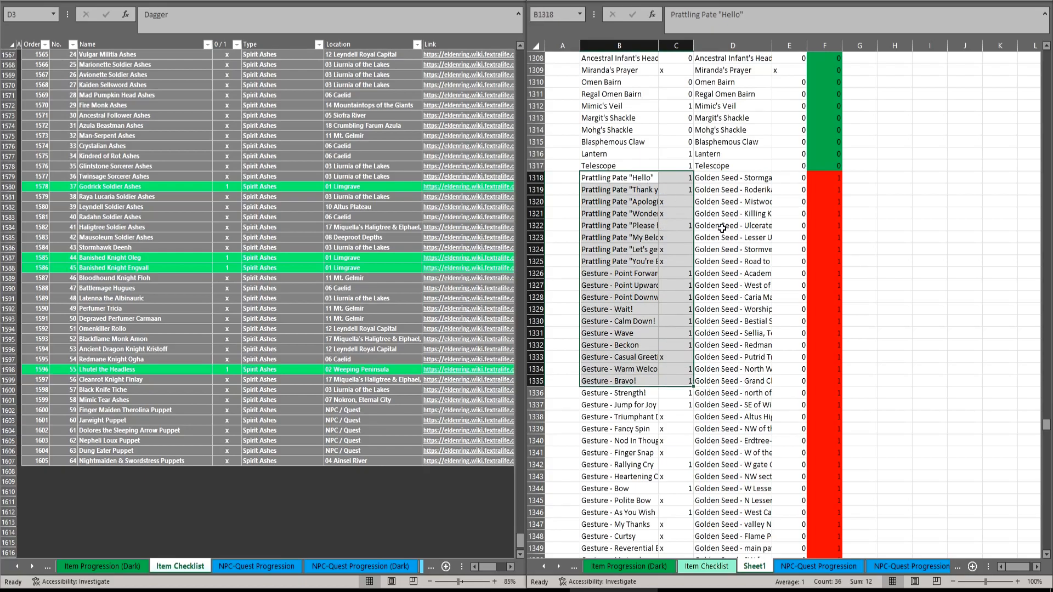
pyautogui.click(632, 253)
pyautogui.moveTo(636, 178); pyautogui.dragTo(667, 178)
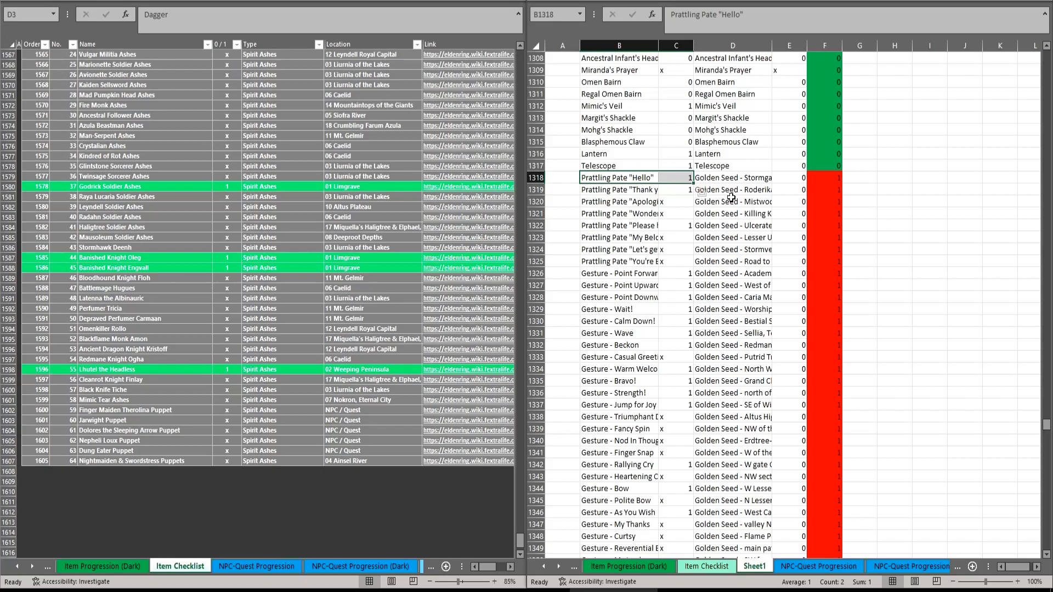
pyautogui.click(632, 192)
pyautogui.moveTo(620, 179); pyautogui.dragTo(670, 177)
pyautogui.hotkey('ctrl', 'shift', 'Down')
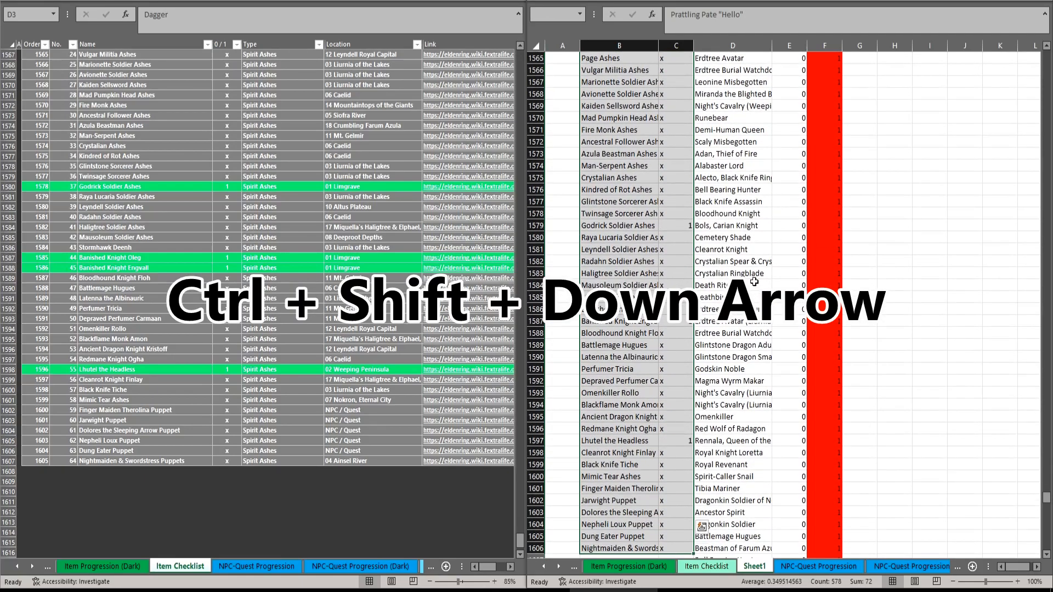
pyautogui.scroll(-5, 623, 126)
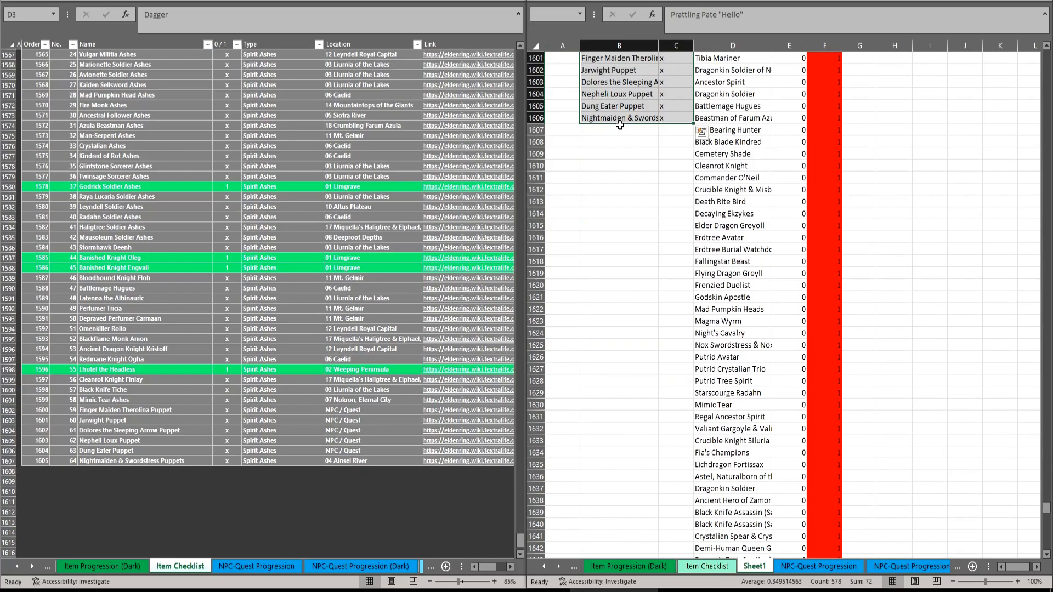
pyautogui.moveTo(622, 127); pyautogui.dragTo(621, 518)
pyautogui.scroll(-10, 652, 399)
pyautogui.scroll(-1, 651, 399)
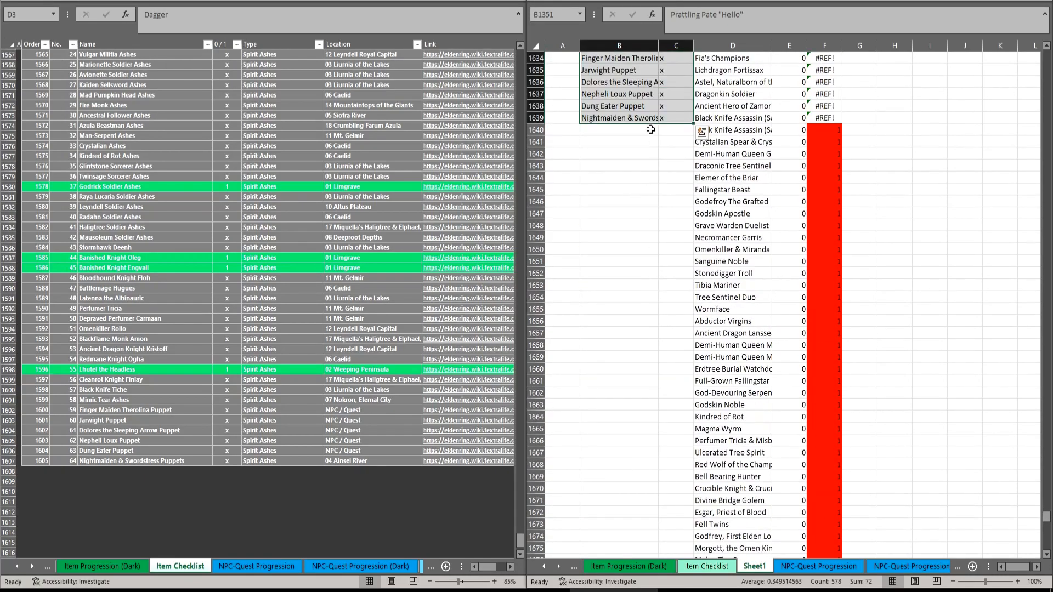
pyautogui.moveTo(648, 127); pyautogui.dragTo(649, 406)
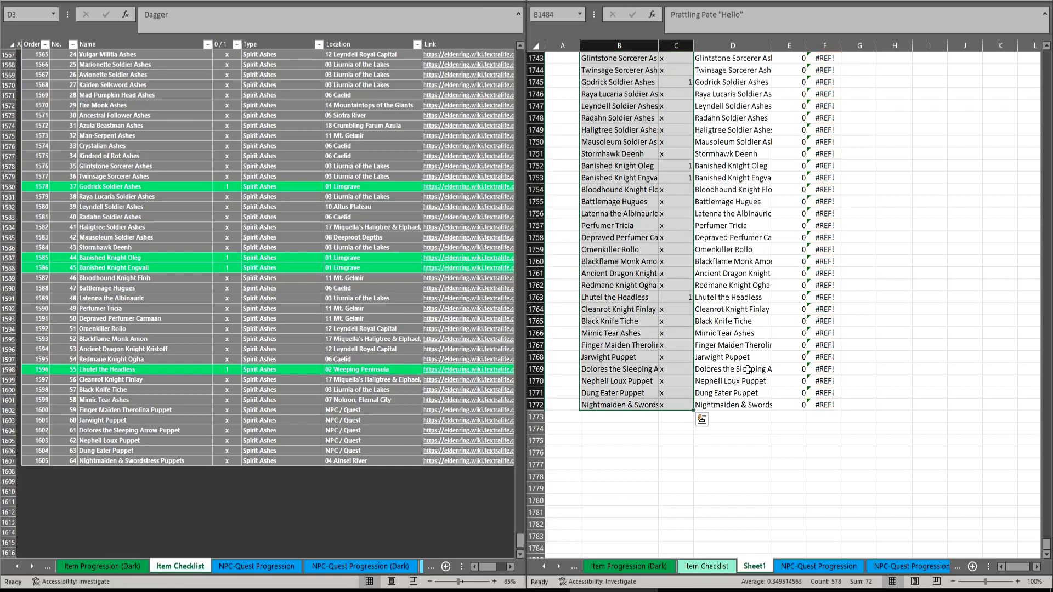
# Step: Copy the new list's names and entries from D1318:E1483, Golden Seed - Stormgate through Academy Scroll, into the empty cells starting at B1318
pyautogui.scroll(20, 772, 378)
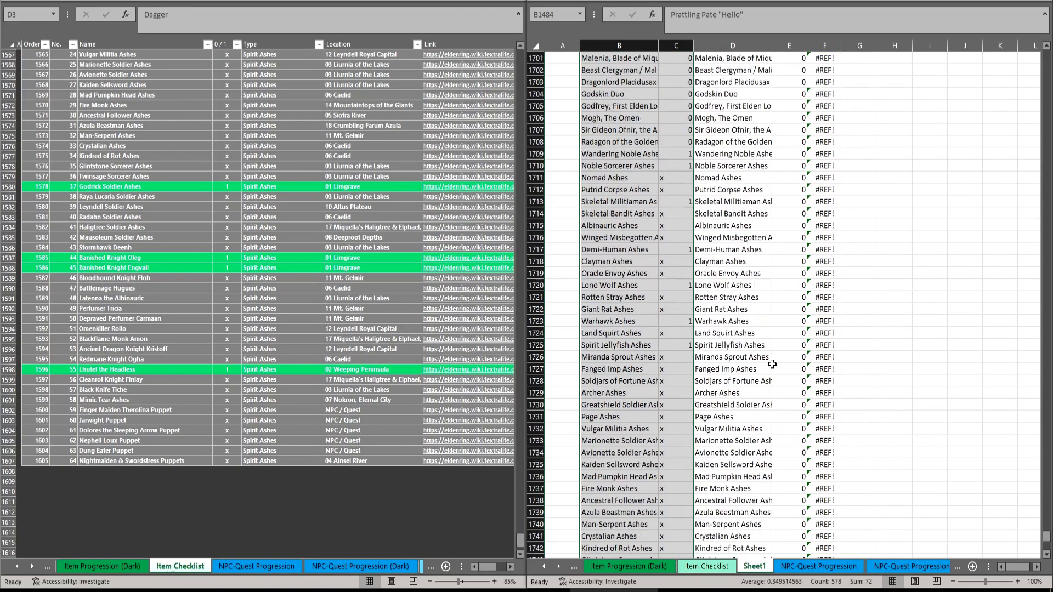
pyautogui.scroll(4, 760, 294)
pyautogui.click(665, 178)
pyautogui.hotkey('ctrl', 'Up')
pyautogui.scroll(5, 665, 186)
pyautogui.scroll(8, 667, 235)
pyautogui.hotkey('ctrl', 'Up')
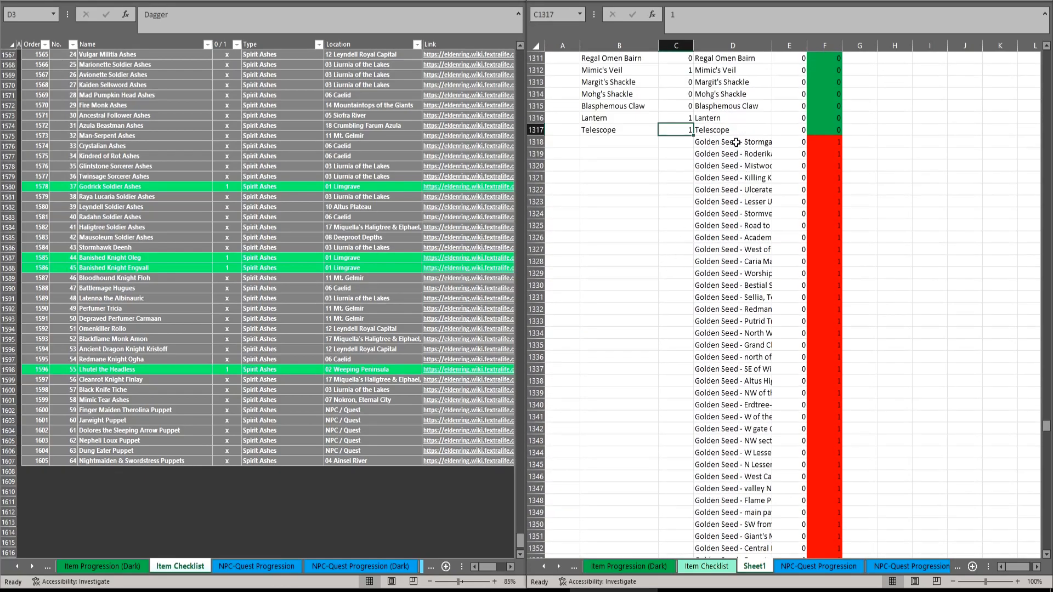
pyautogui.moveTo(735, 142); pyautogui.dragTo(775, 144)
pyautogui.moveTo(636, 154); pyautogui.dragTo(678, 405)
pyautogui.click(650, 226)
pyautogui.moveTo(735, 142); pyautogui.dragTo(789, 145)
pyautogui.scroll(13, 738, 227)
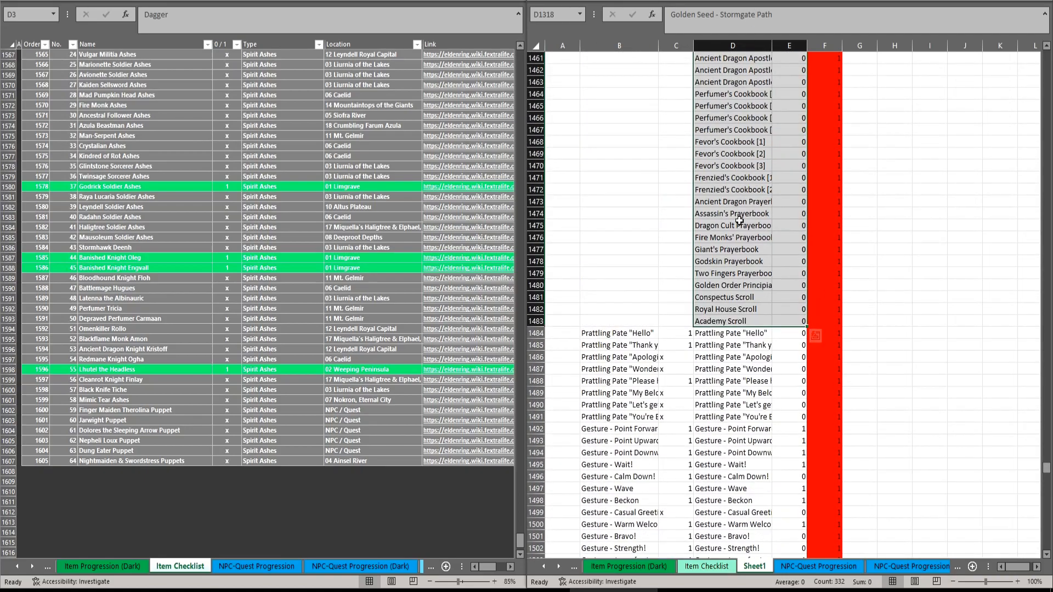
pyautogui.scroll(20, 738, 226)
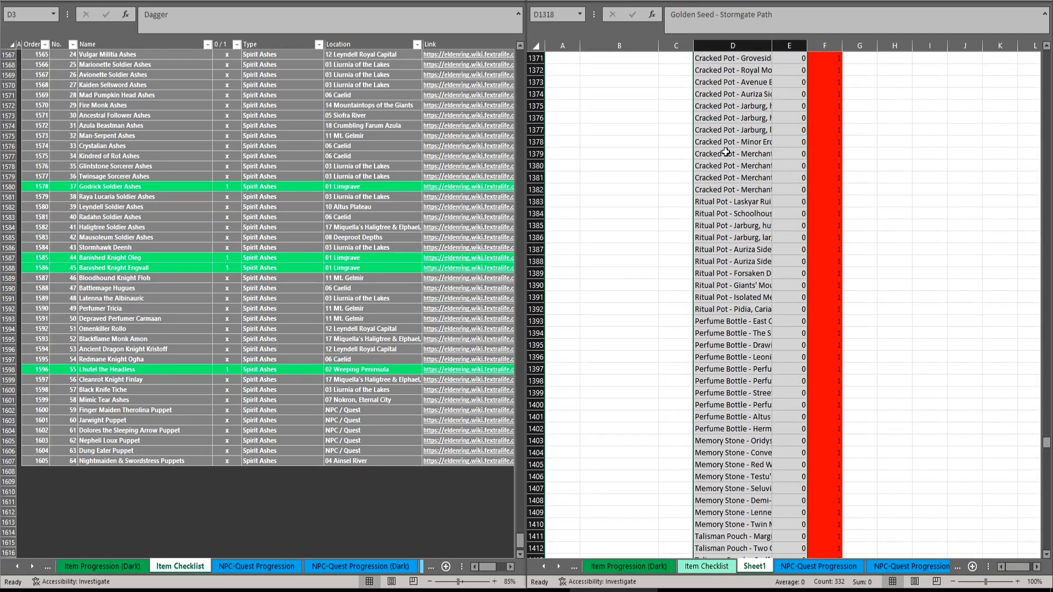
pyautogui.scroll(13, 716, 180)
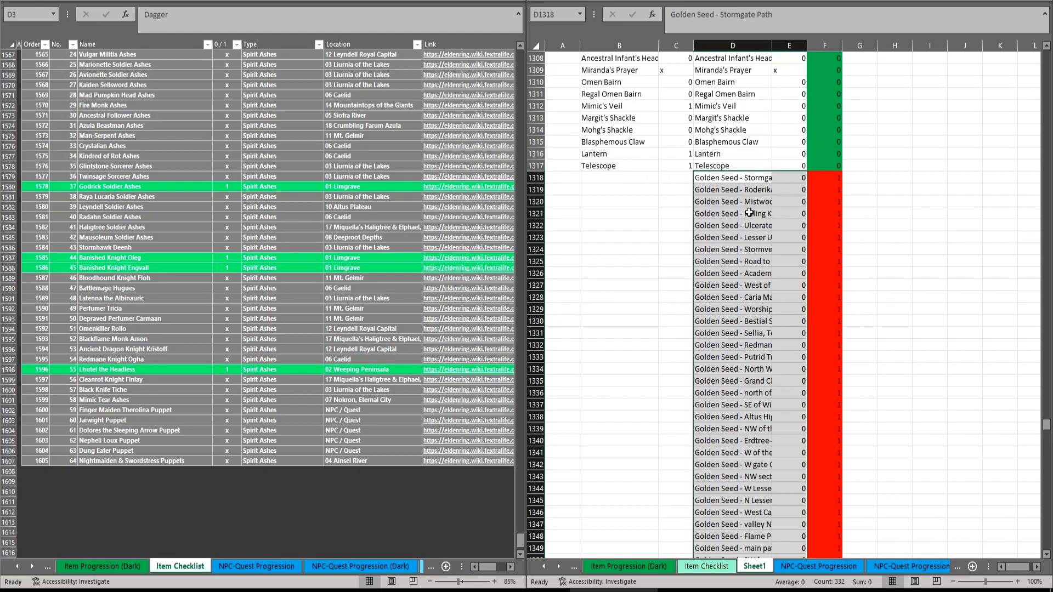
pyautogui.hotkey('ctrl', 'c')
pyautogui.rightClick(610, 178)
pyautogui.click(653, 241)
pyautogui.click(648, 163)
pyautogui.moveTo(616, 85); pyautogui.dragTo(755, 333)
pyautogui.click(627, 43)
pyautogui.moveTo(627, 43); pyautogui.dragTo(674, 43)
pyautogui.moveTo(741, 45); pyautogui.dragTo(775, 44)
pyautogui.click(763, 160)
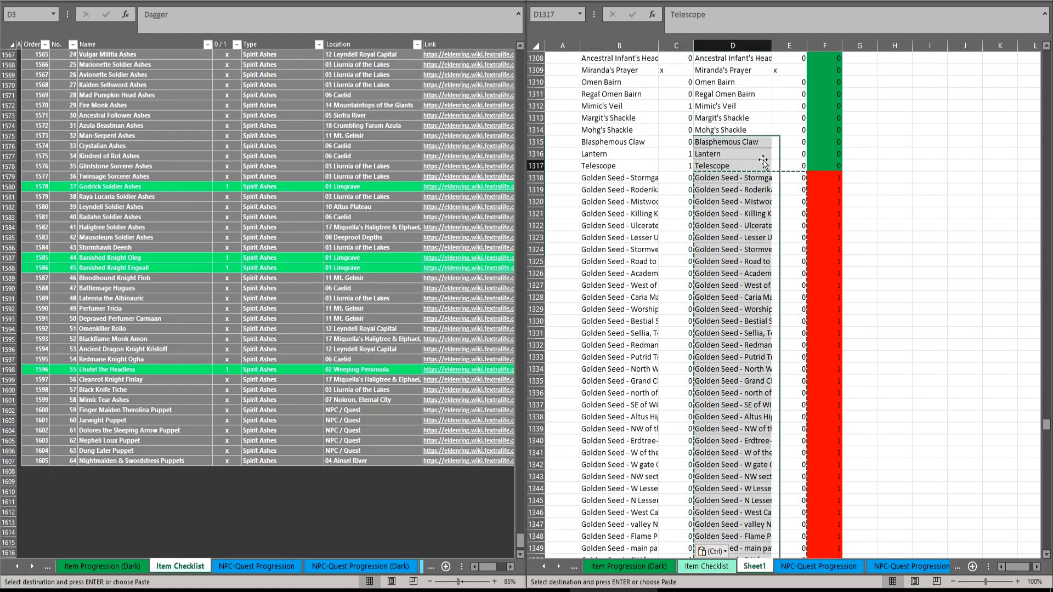
pyautogui.press('Escape')
# Step: Refill the name comparison formula from F1308 down the rest of column F and check the results through row 1772
pyautogui.click(829, 60)
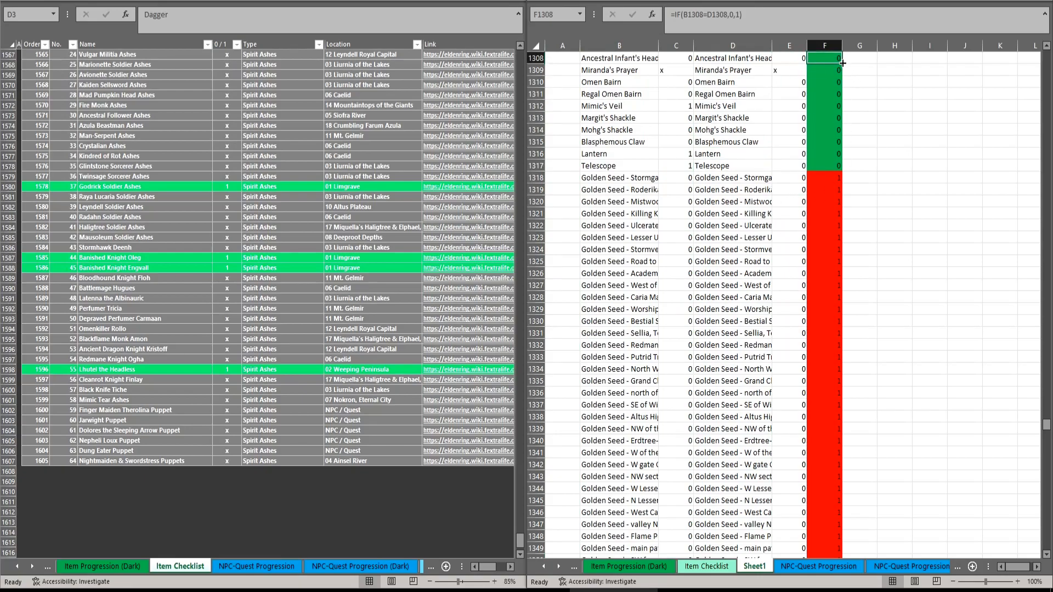
pyautogui.doubleClick(843, 63)
pyautogui.scroll(-20, 820, 278)
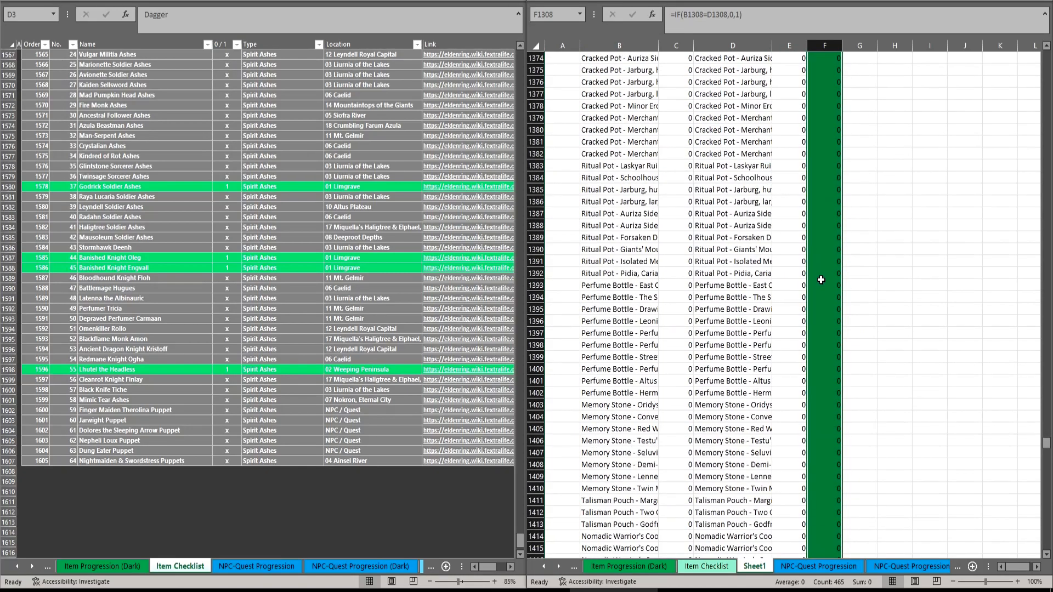
pyautogui.scroll(-20, 820, 285)
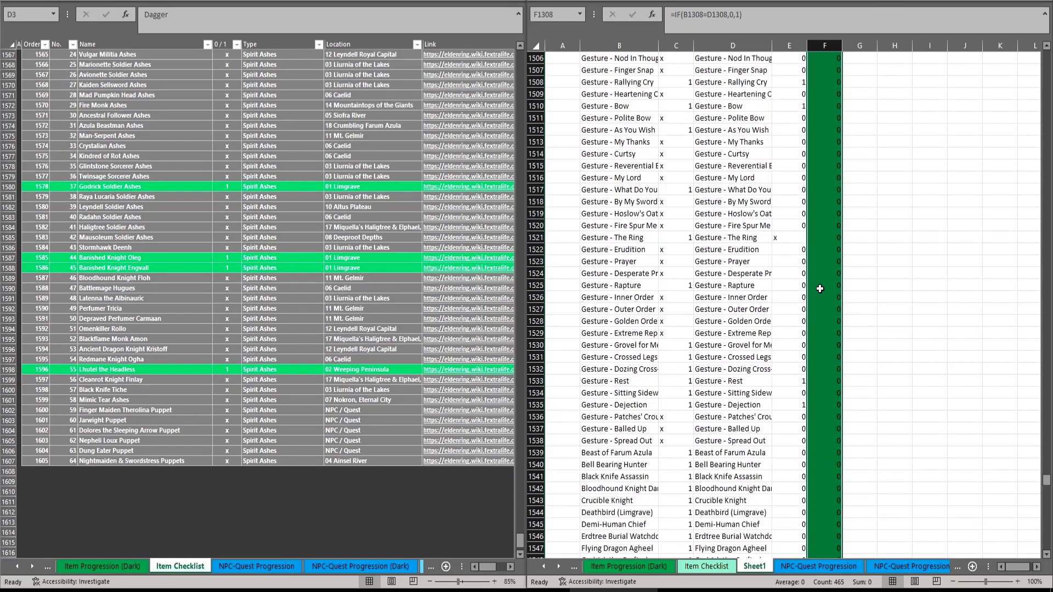
pyautogui.scroll(-20, 821, 289)
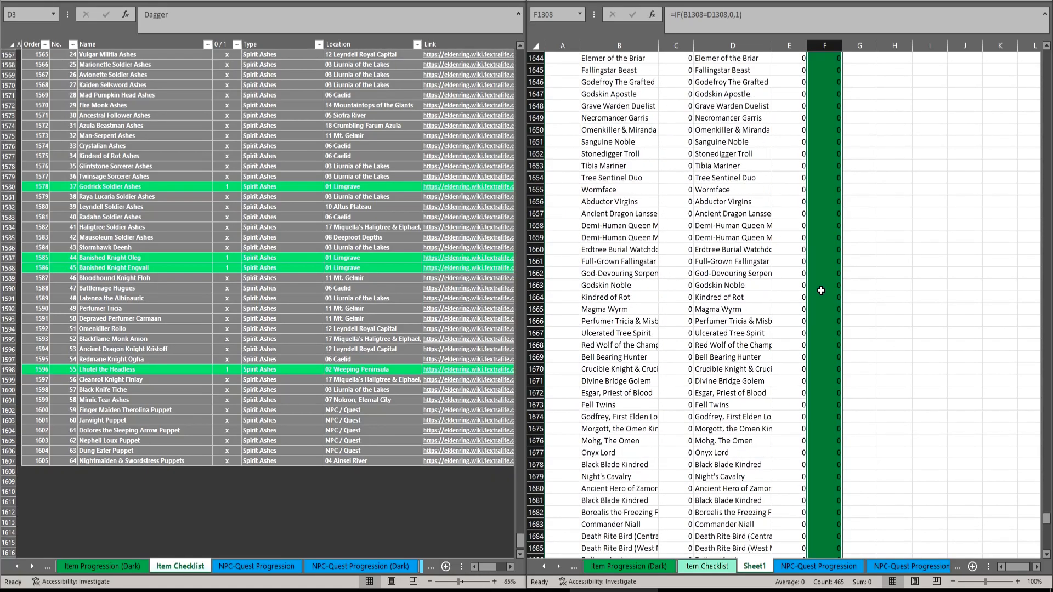
pyautogui.scroll(-3, 820, 299)
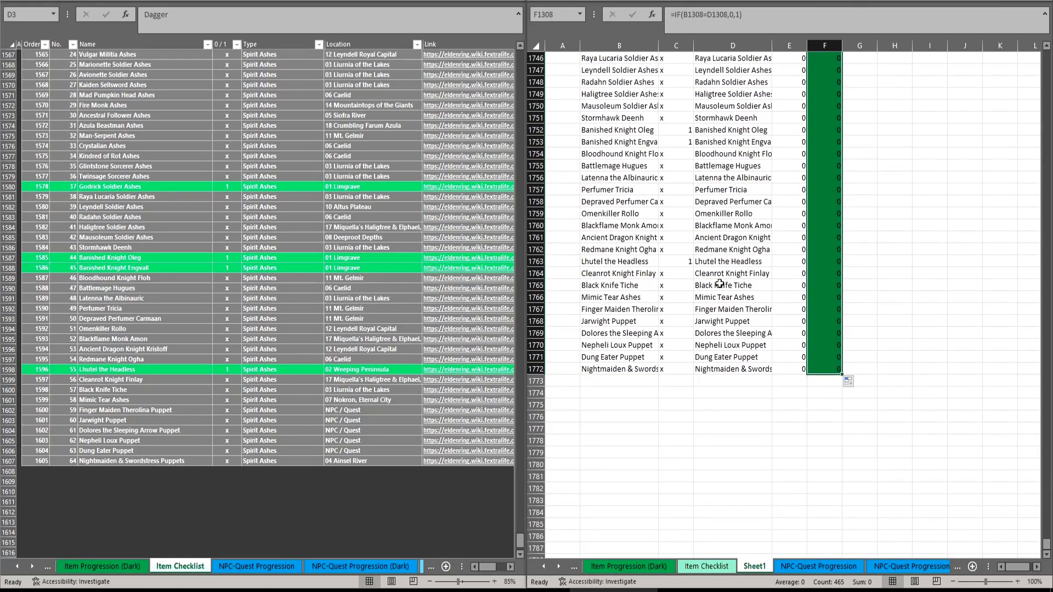
# Step: Enter =SUM(F2:F1772) in cell F1 to total the comparison results
pyautogui.click(864, 261)
pyautogui.hotkey('ctrl', 'Up')
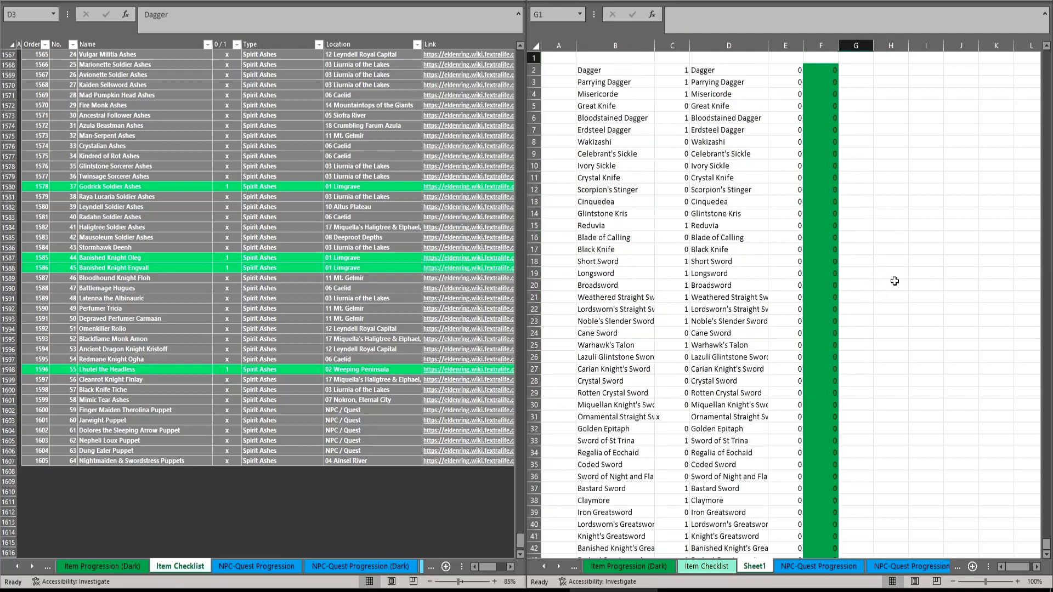
pyautogui.press('Left')
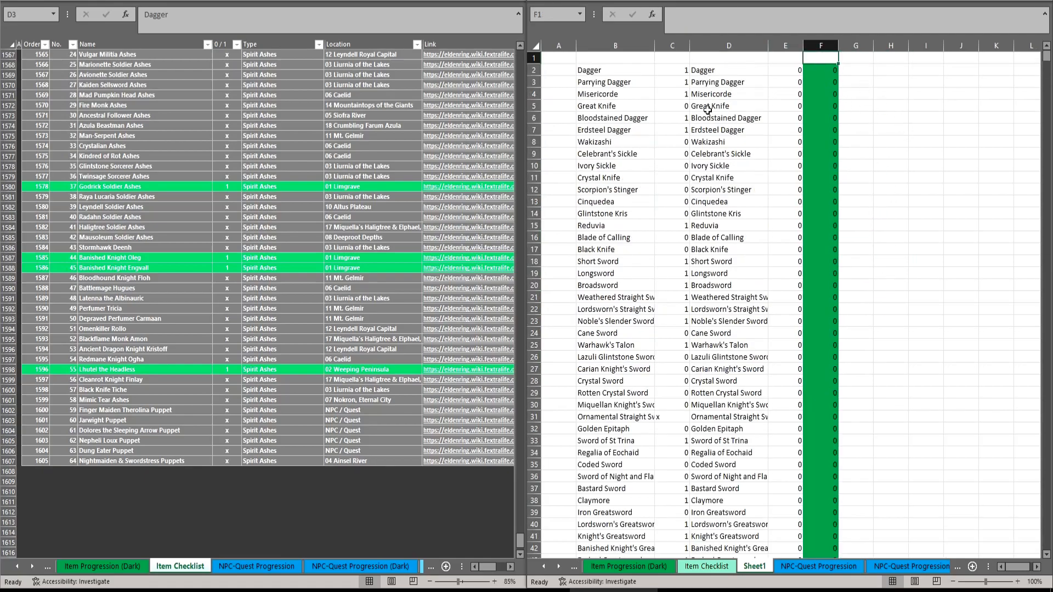
pyautogui.click(704, 21)
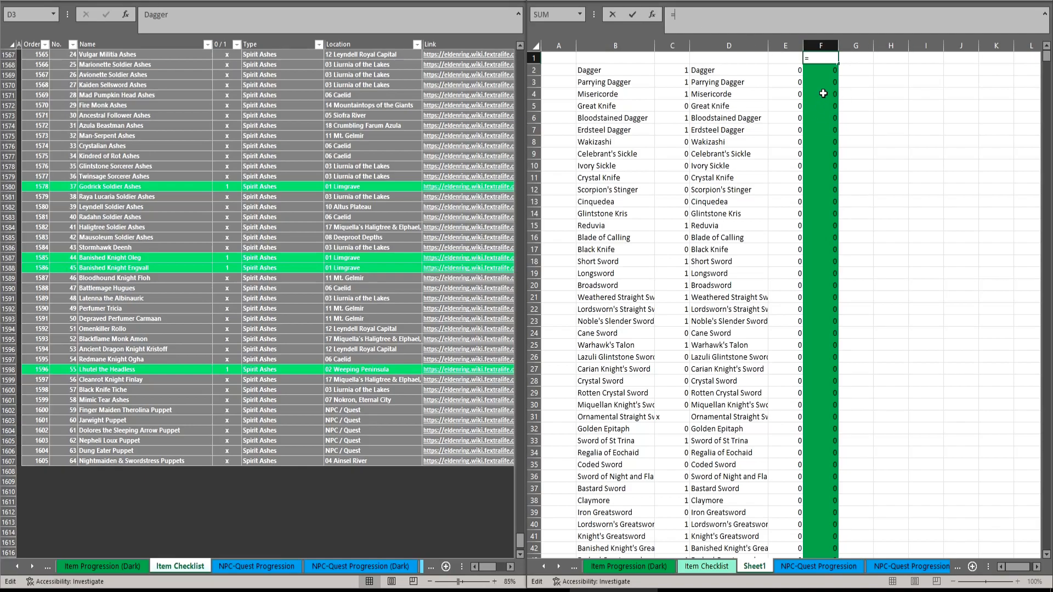
pyautogui.write('=SUm')
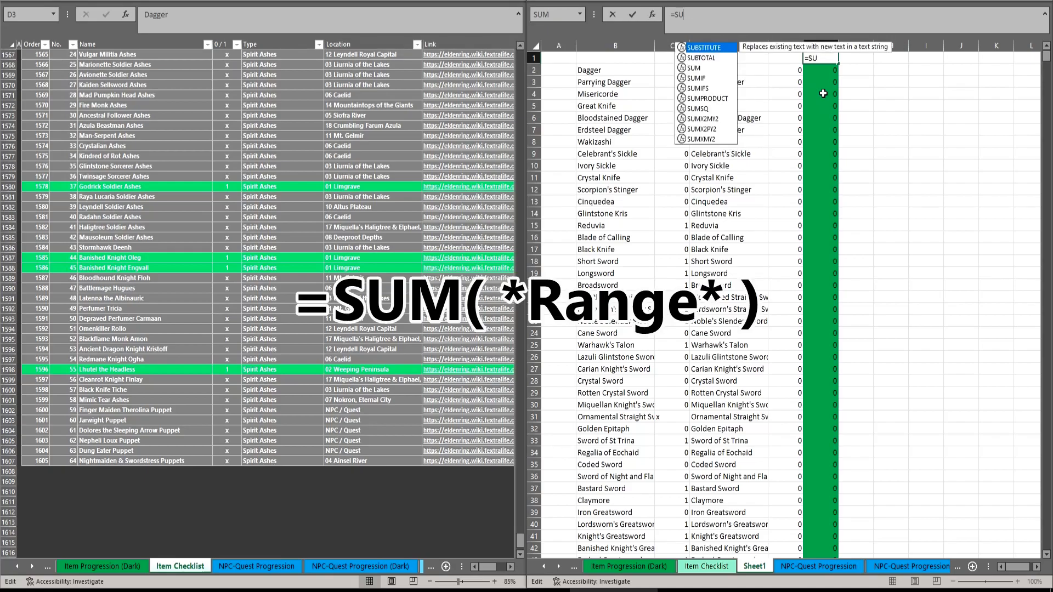
pyautogui.press('Tab')
pyautogui.press('Down')
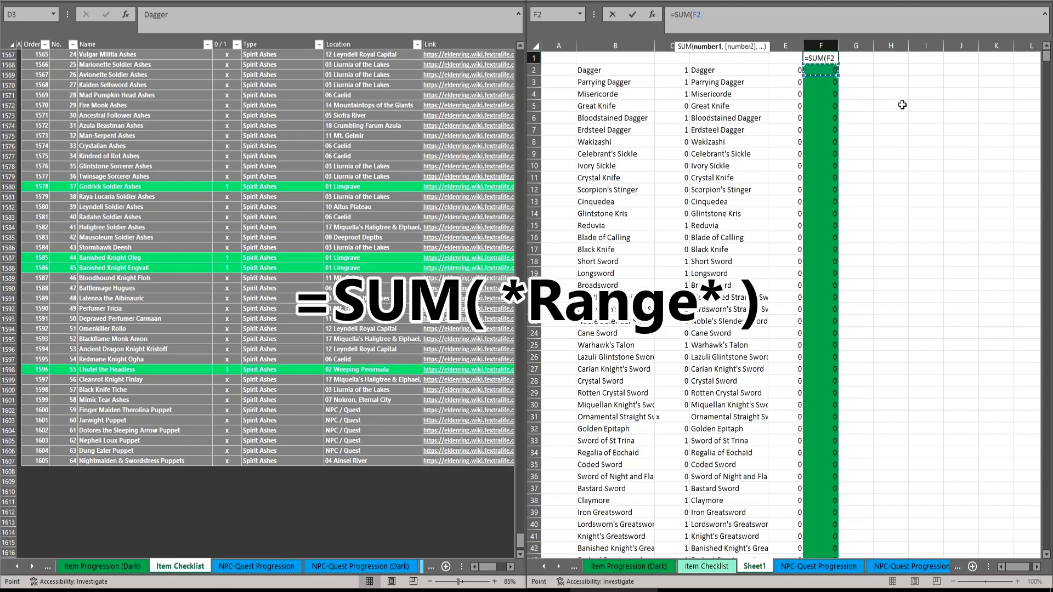
pyautogui.hotkey('ctrl', 'shift', 'Down')
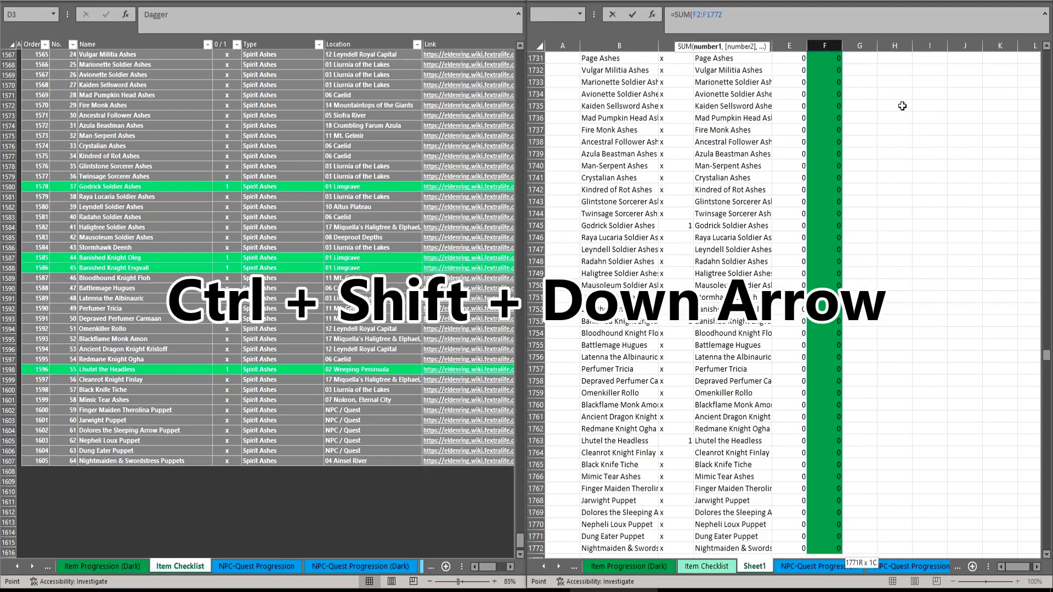
pyautogui.write(')')
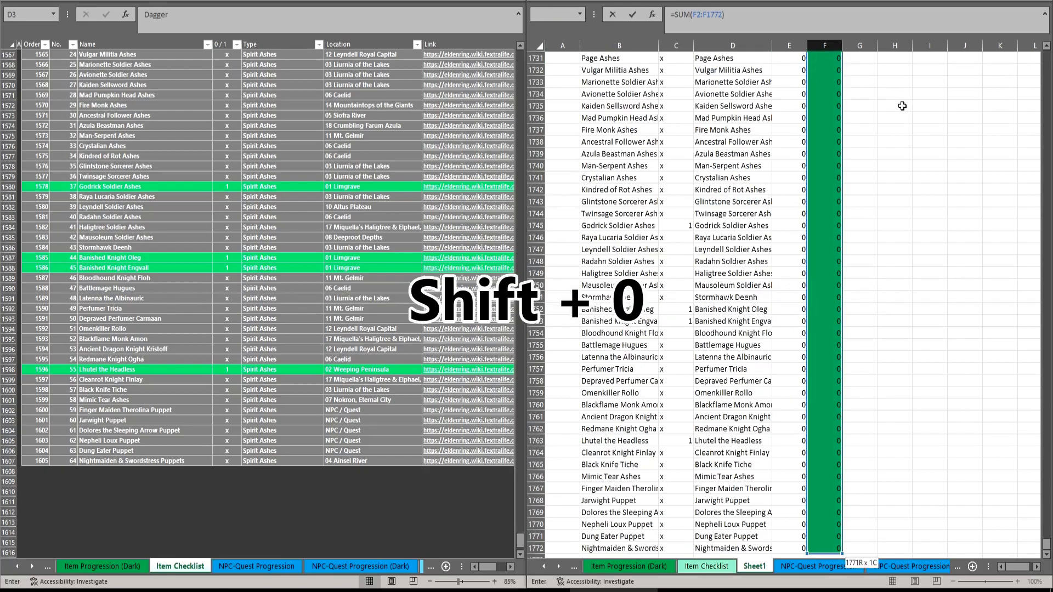
pyautogui.hotkey('ctrl', 'Return')
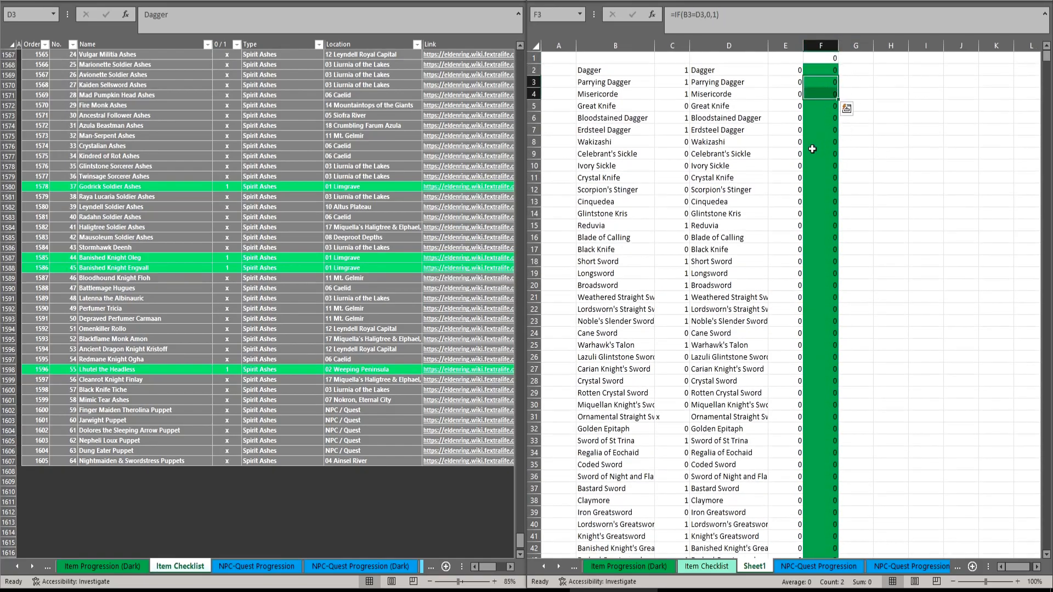
# Step: Test the total in F1 by clearing the Erdsteel Dagger name in B7, and undo the deletion
pyautogui.click(729, 130)
pyautogui.click(636, 130)
pyautogui.press('Delete')
pyautogui.hotkey('ctrl', 'z')
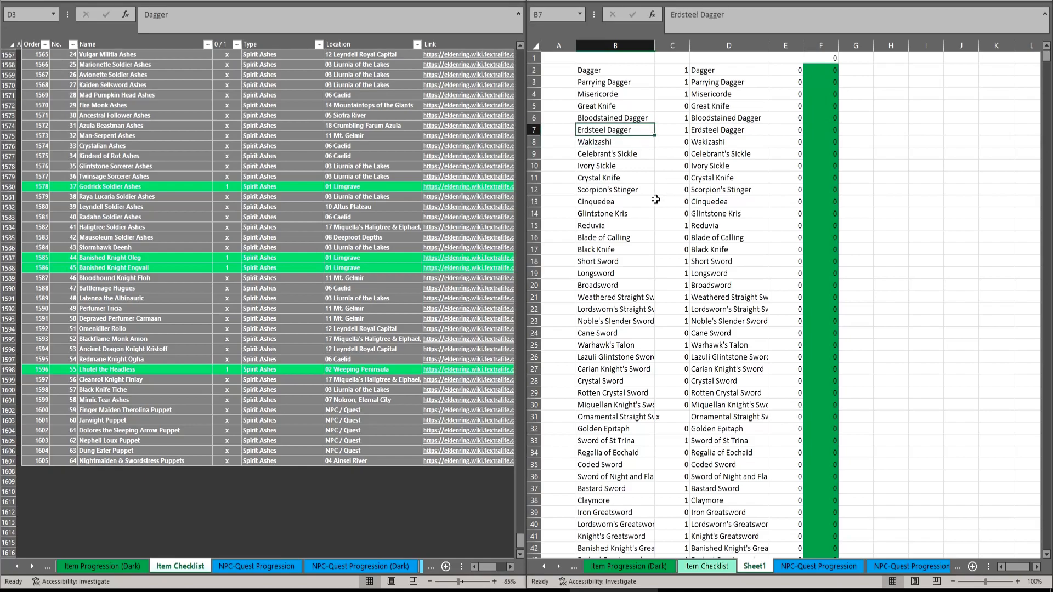
# Step: Test the comparison by changing the name in B7 to Erdsteel Daggers, and check the total in F1
pyautogui.click(737, 23)
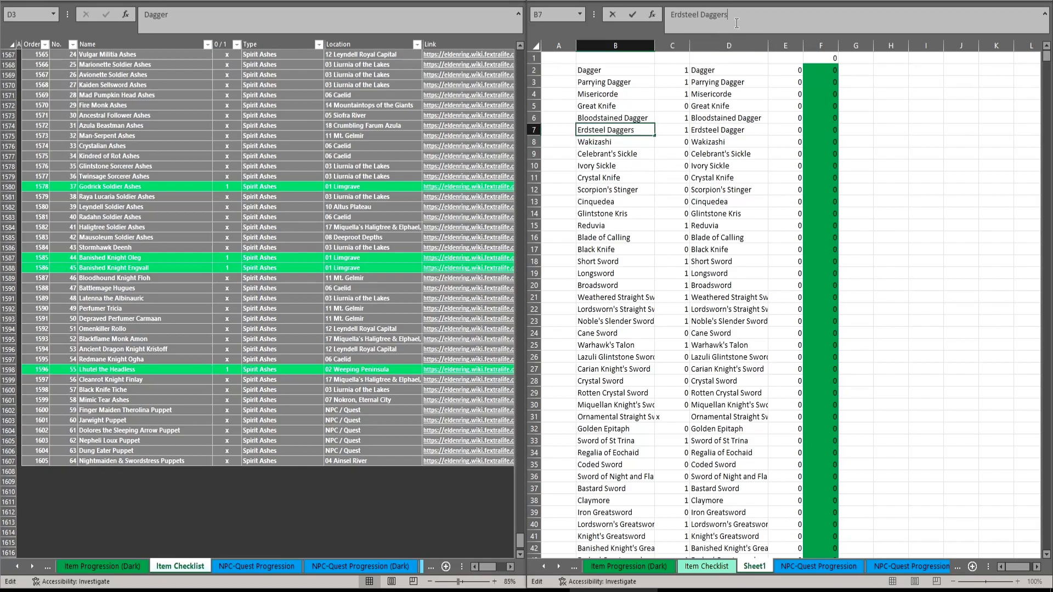
pyautogui.press('Return')
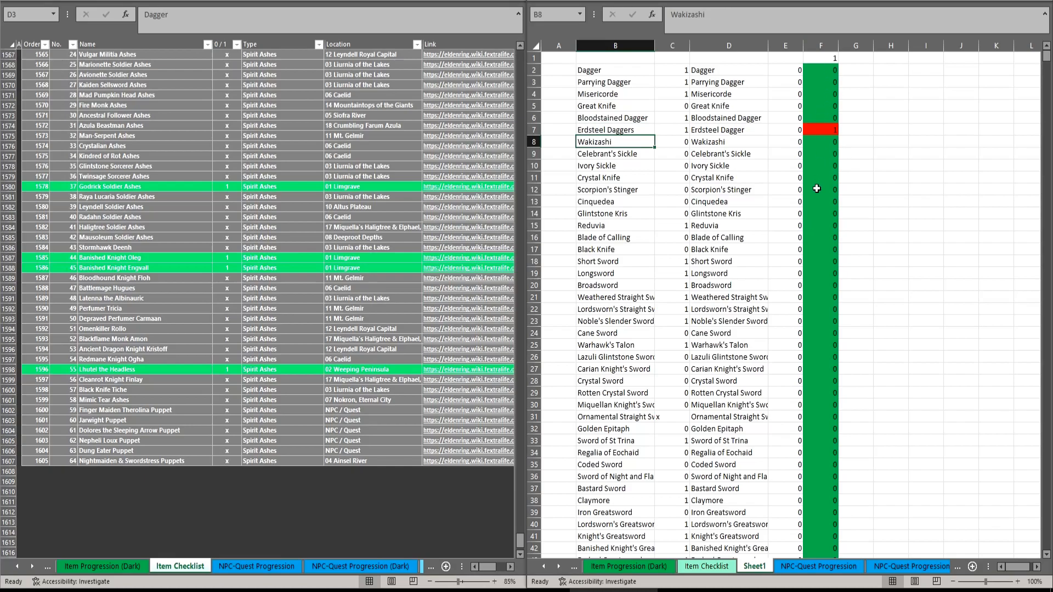
pyautogui.moveTo(817, 200); pyautogui.dragTo(819, 381)
pyautogui.click(898, 216)
pyautogui.click(832, 49)
pyautogui.click(825, 59)
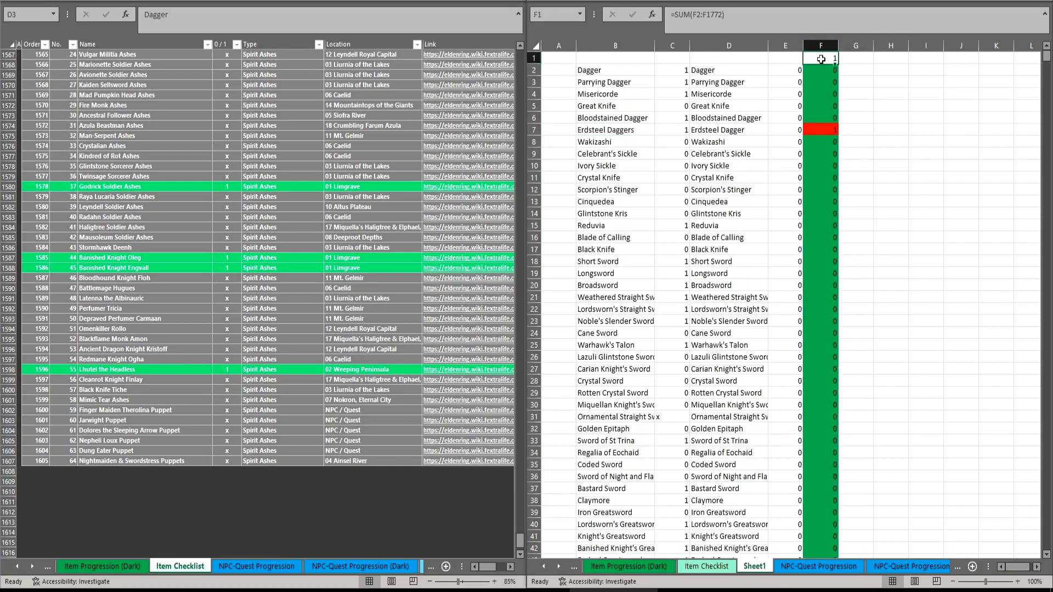
# Step: Restore the name in B7 to Erdsteel Dagger
pyautogui.click(630, 130)
pyautogui.click(740, 16)
pyautogui.press('BackSpace')
pyautogui.press('Return')
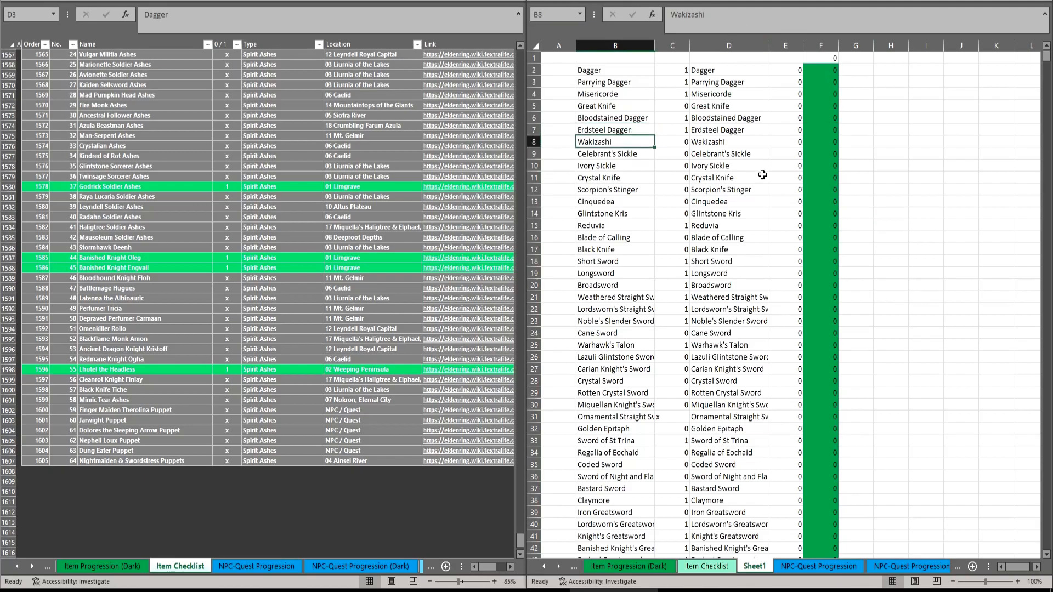
# Step: Compare the aligned old and new names in columns B and D, along with the old entries in column C, over the first rows
pyautogui.moveTo(609, 69); pyautogui.dragTo(609, 285)
pyautogui.moveTo(722, 94); pyautogui.dragTo(730, 297)
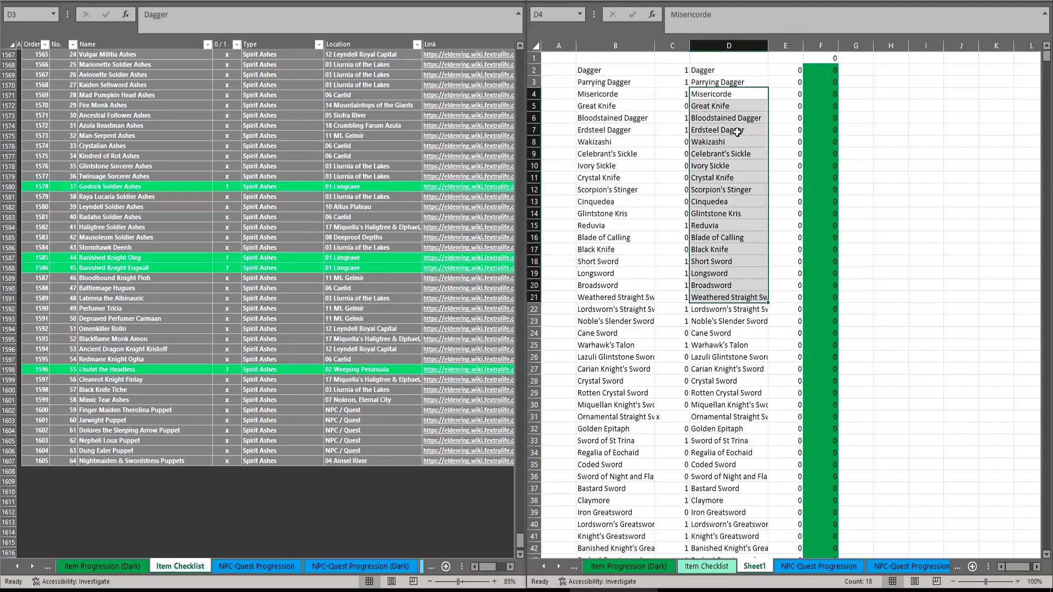
pyautogui.click(681, 73)
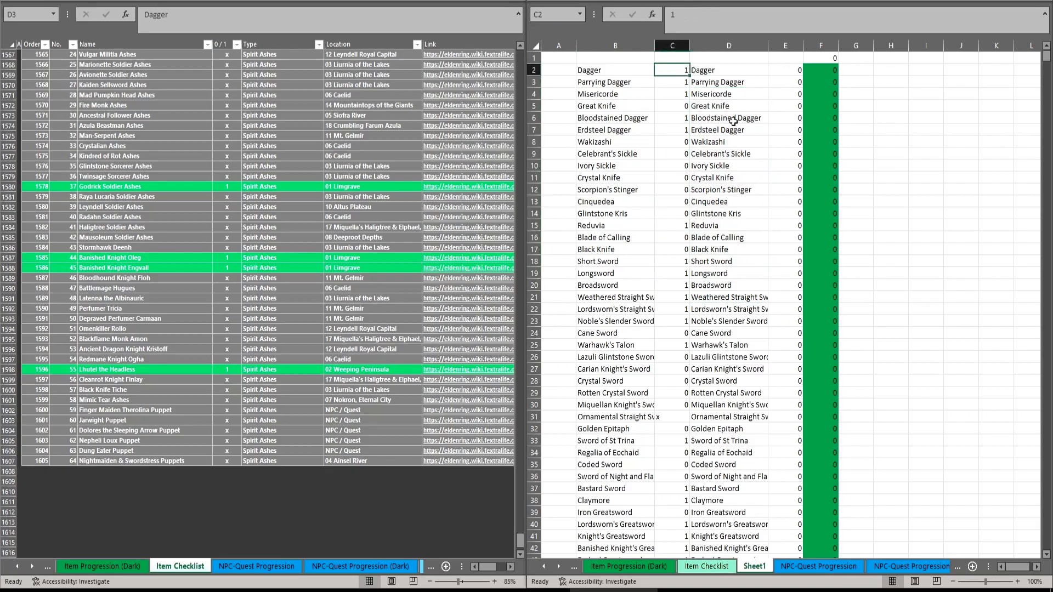
pyautogui.moveTo(591, 69); pyautogui.dragTo(680, 453)
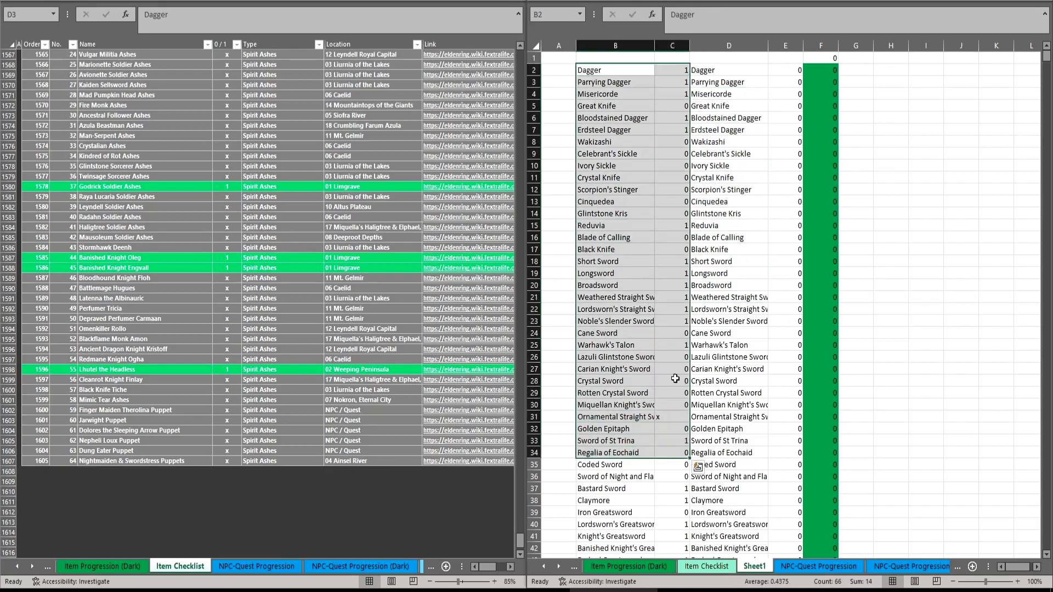
pyautogui.click(630, 297)
pyautogui.moveTo(625, 72); pyautogui.dragTo(609, 357)
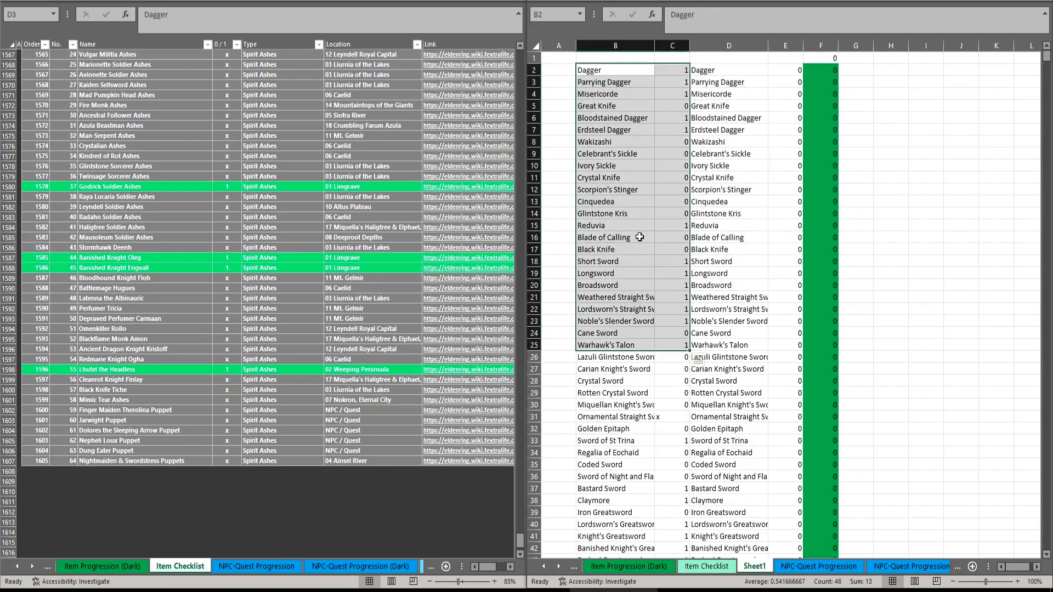
pyautogui.click(640, 237)
# Step: Copy the old progress entries from C2:C1772 and paste them as values over the new list's entries in E2:E1772
pyautogui.click(673, 71)
pyautogui.hotkey('ctrl', 'shift', 'Down')
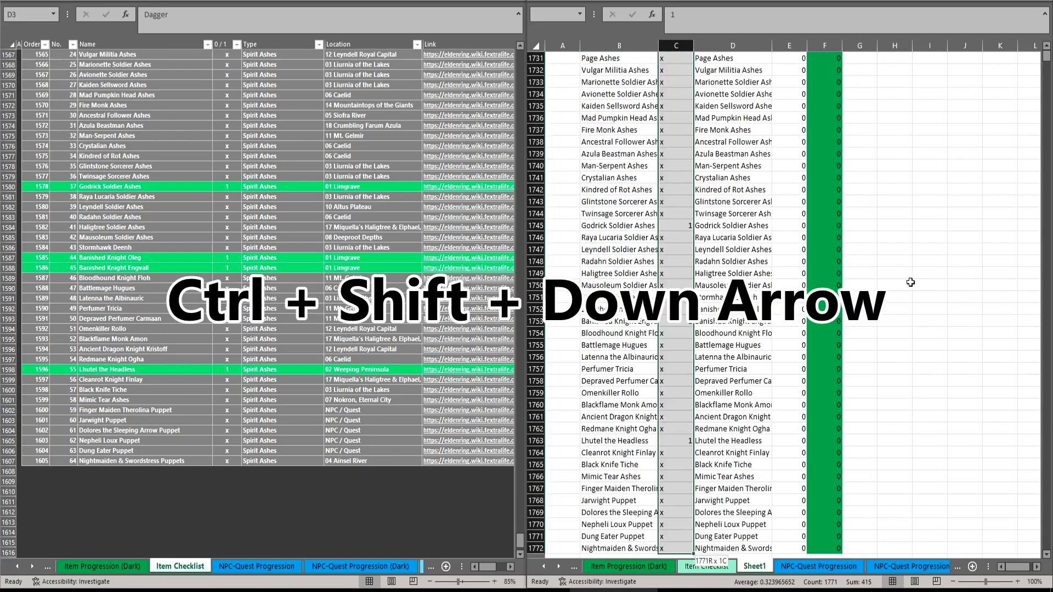
pyautogui.hotkey('ctrl', 'c')
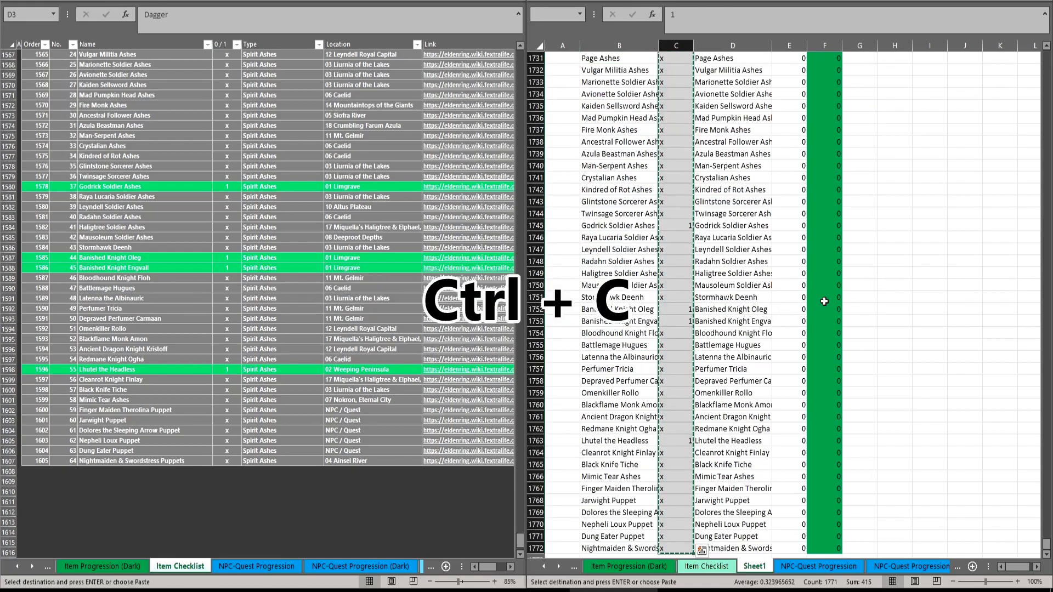
pyautogui.click(650, 220)
pyautogui.hotkey('ctrl', 'Up')
pyautogui.click(788, 59)
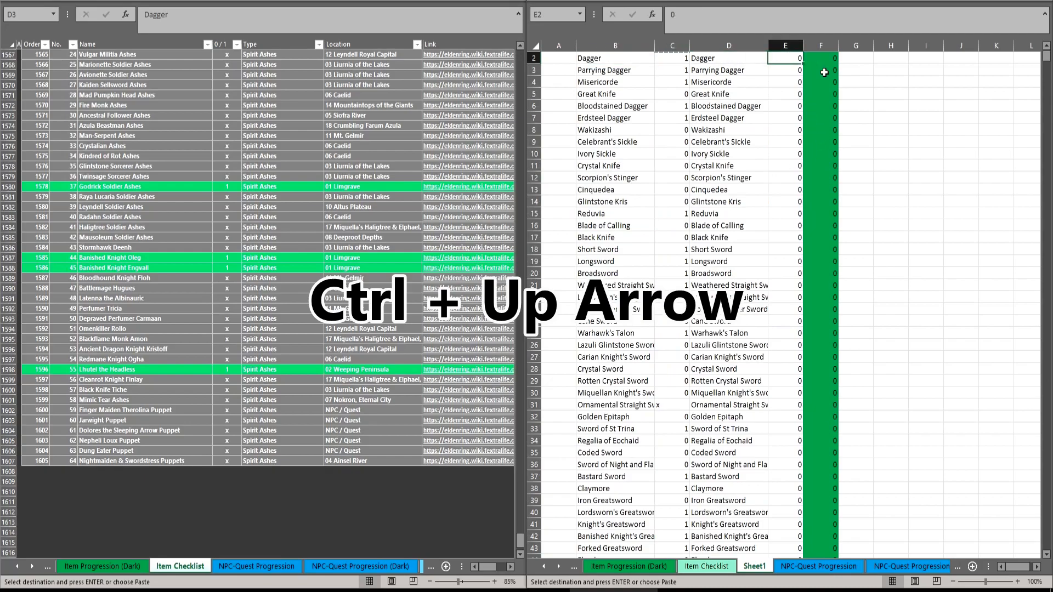
pyautogui.hotkey('ctrl', 'shift', 'Down')
pyautogui.rightClick(806, 130)
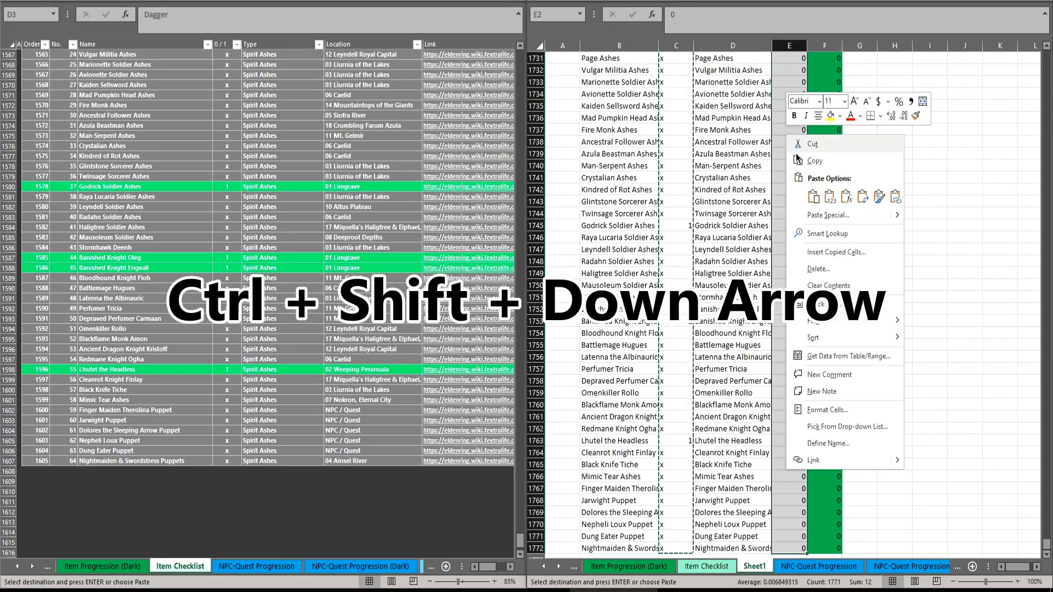
pyautogui.click(828, 199)
# Step: Check the pasted entries in column E against the new item names in column D and the old list in column B
pyautogui.click(719, 130)
pyautogui.moveTo(631, 45); pyautogui.dragTo(639, 130)
pyautogui.click(638, 113)
pyautogui.moveTo(732, 46); pyautogui.dragTo(781, 46)
pyautogui.click(733, 93)
pyautogui.moveTo(733, 70); pyautogui.dragTo(791, 73)
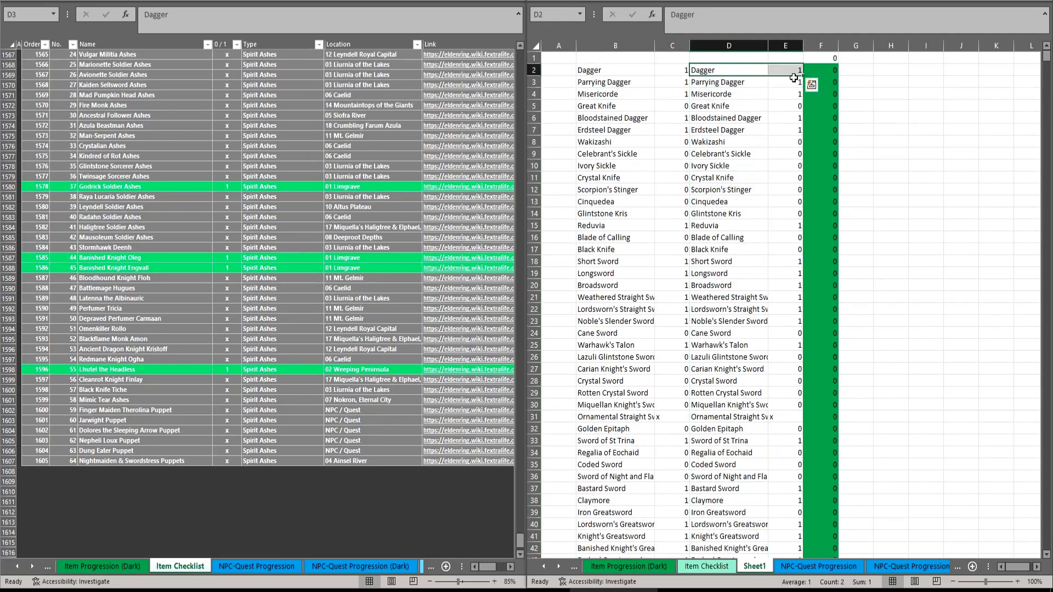
# Step: Copy the entries in E2:E1772 and paste them as values into the new Item Checklist's 0/1 column, starting at Dagger in E3
pyautogui.click(785, 81)
pyautogui.click(787, 73)
pyautogui.hotkey('ctrl', 'shift', 'Down')
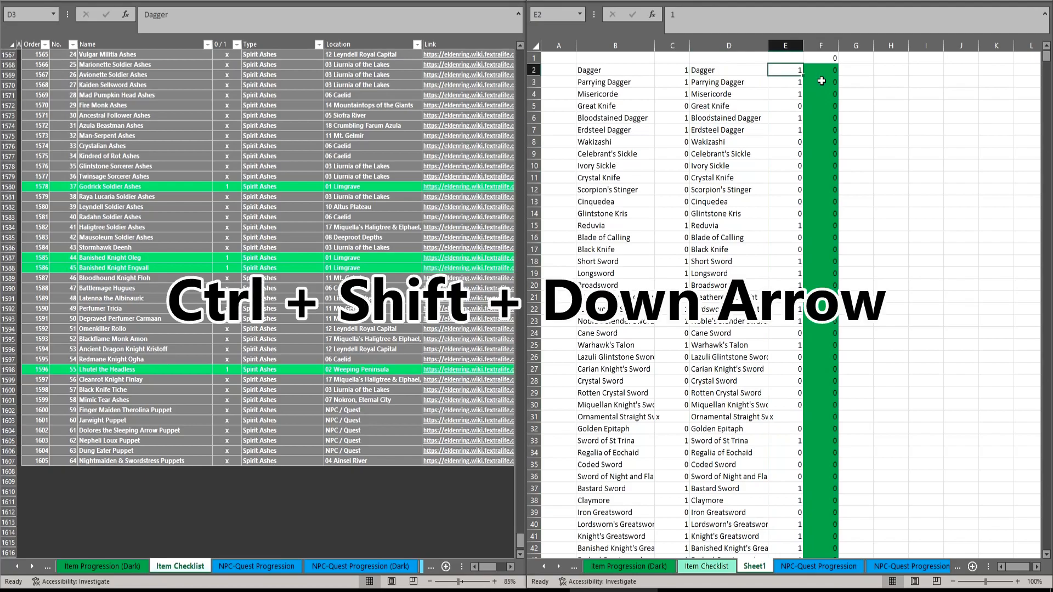
pyautogui.hotkey('ctrl', 'c')
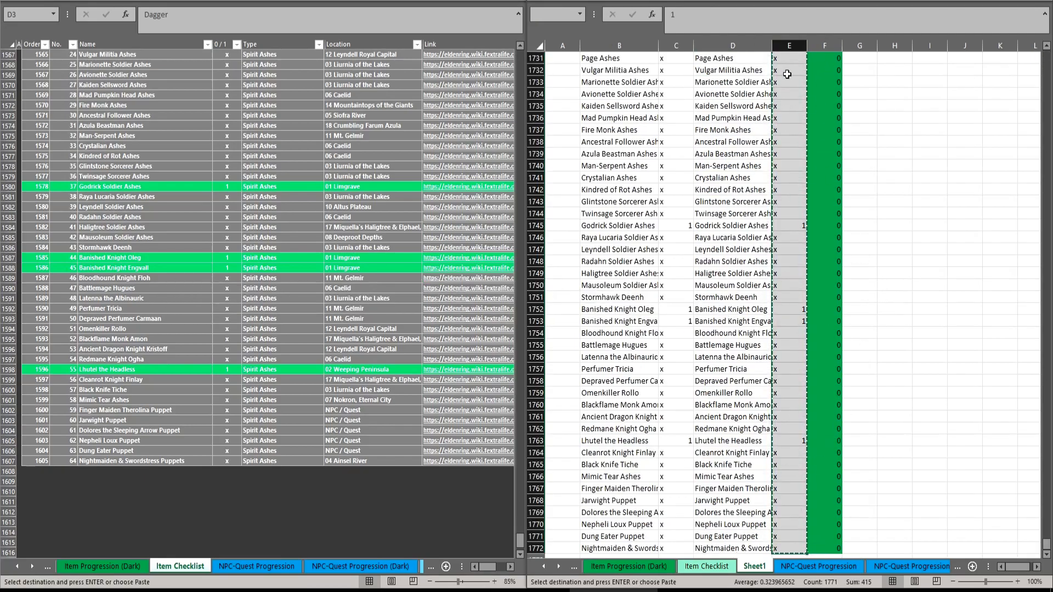
pyautogui.click(707, 566)
pyautogui.scroll(4, 741, 252)
pyautogui.hotkey('ctrl', 'Up')
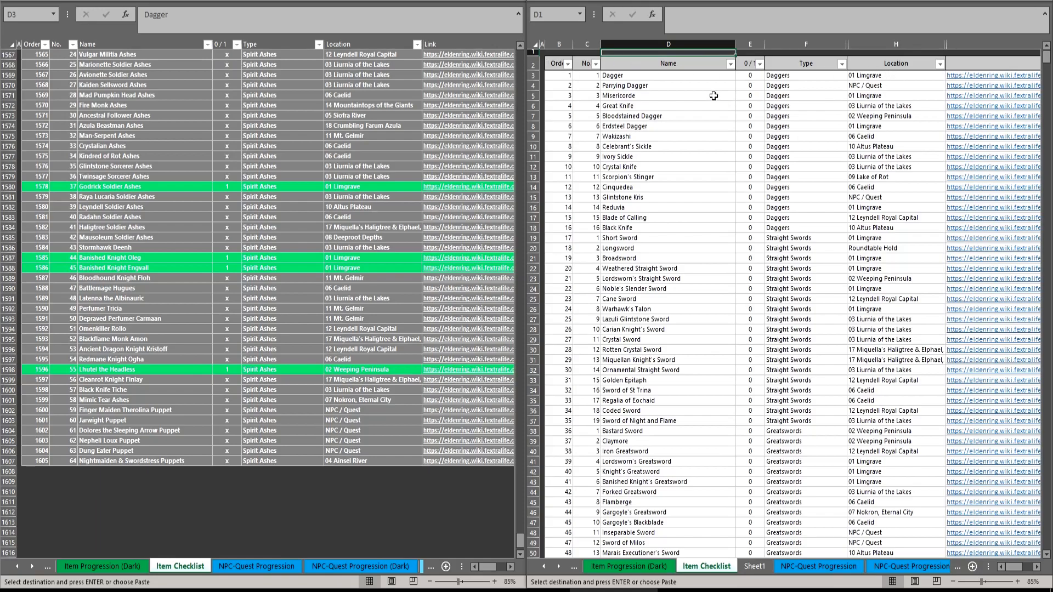
pyautogui.rightClick(757, 77)
pyautogui.click(801, 140)
pyautogui.click(668, 136)
# Step: Compare the old and new Item Checklist sheets side by side, examining the progress marks from the first rows through the shields past row 290
pyautogui.click(409, 265)
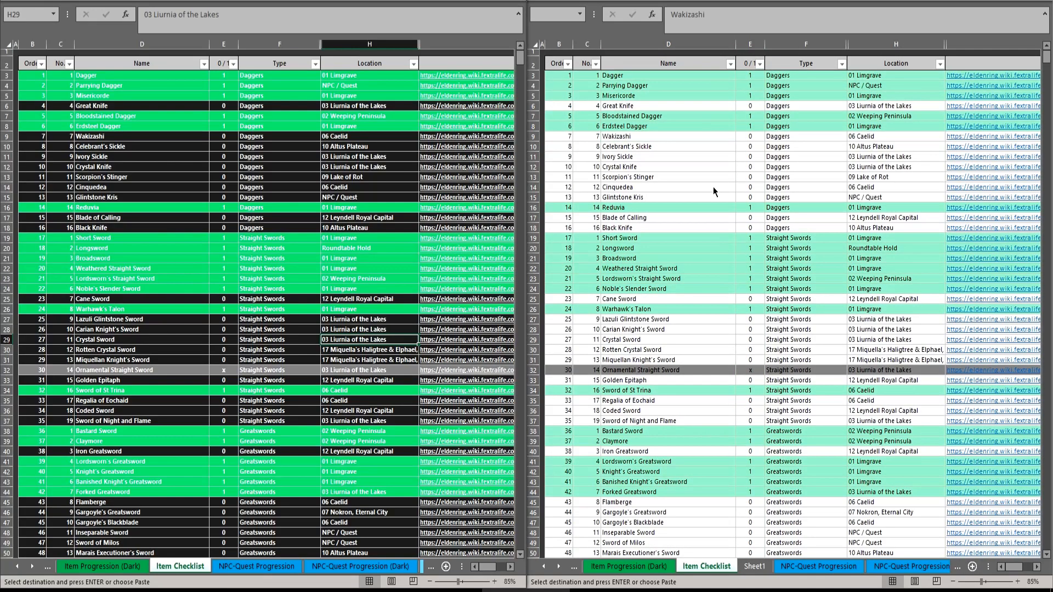
pyautogui.scroll(-18, 525, 134)
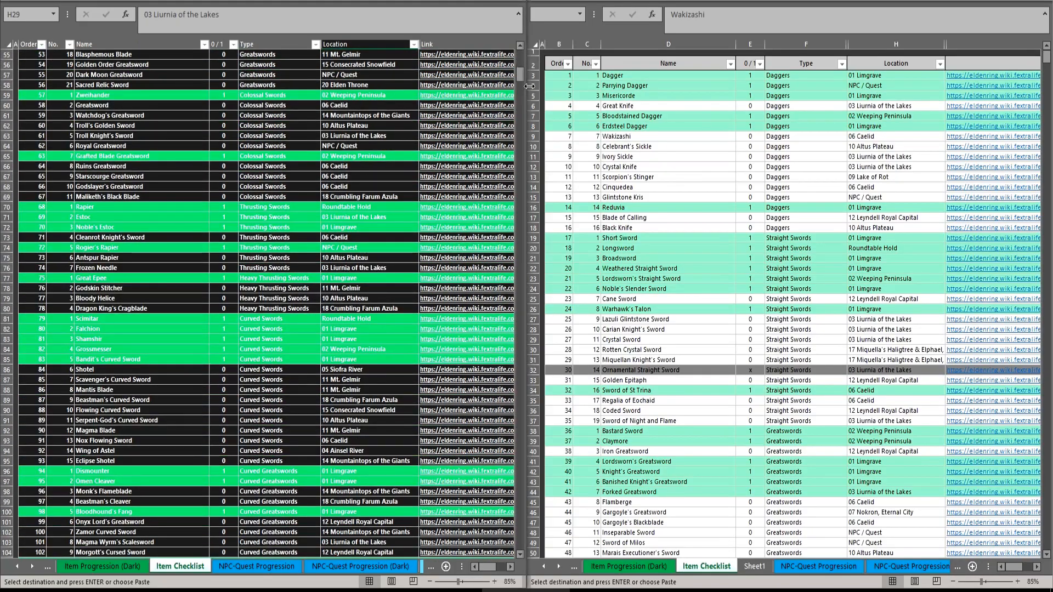
pyautogui.moveTo(521, 76); pyautogui.dragTo(520, 149)
pyautogui.moveTo(1047, 60); pyautogui.dragTo(1049, 135)
pyautogui.scroll(-5, 721, 188)
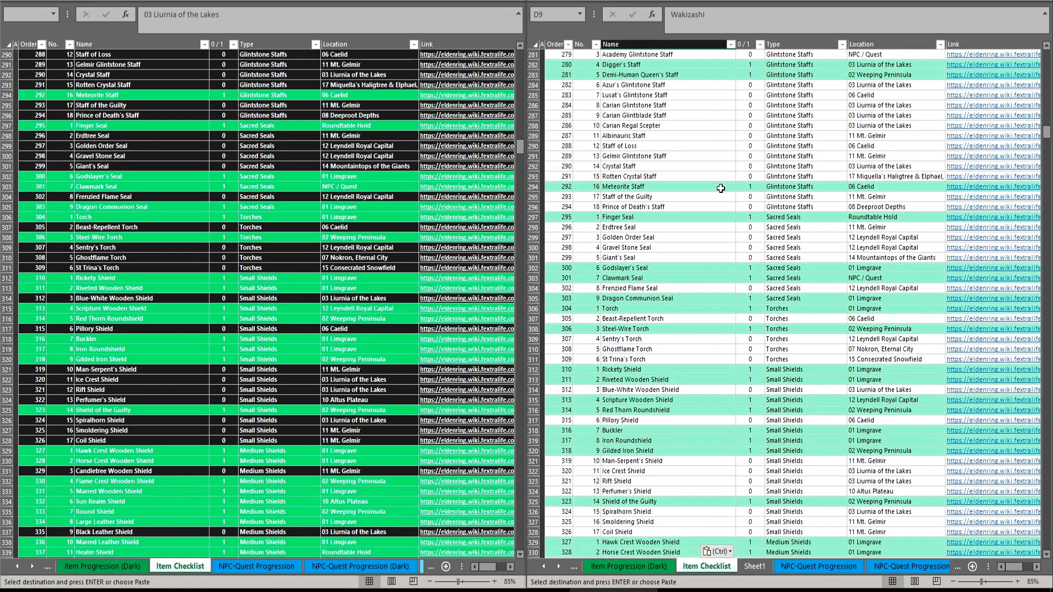
pyautogui.scroll(-2, 686, 188)
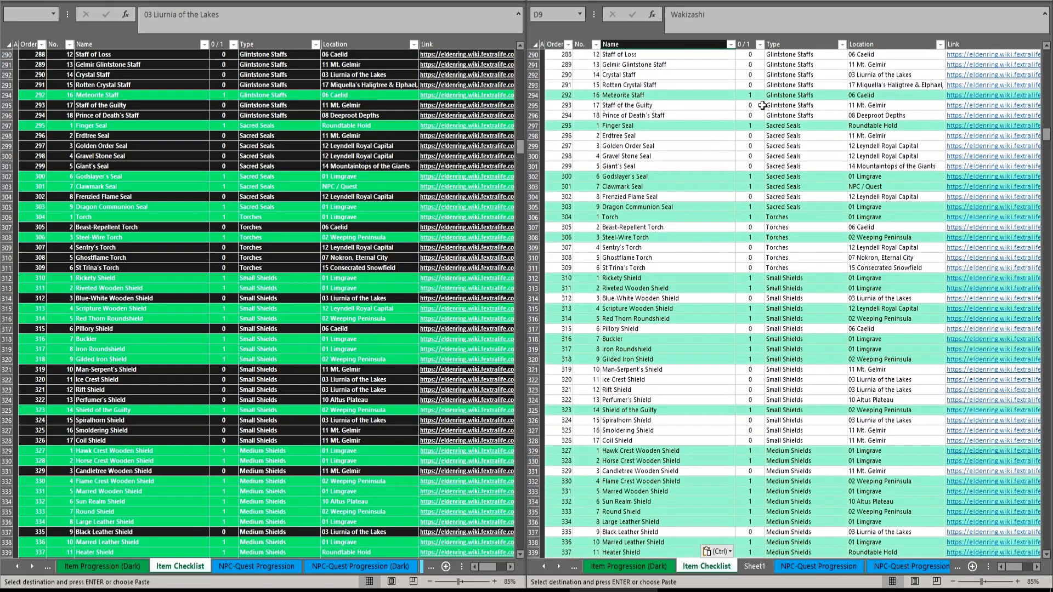
pyautogui.click(32, 54)
pyautogui.click(565, 55)
pyautogui.moveTo(606, 86); pyautogui.dragTo(582, 420)
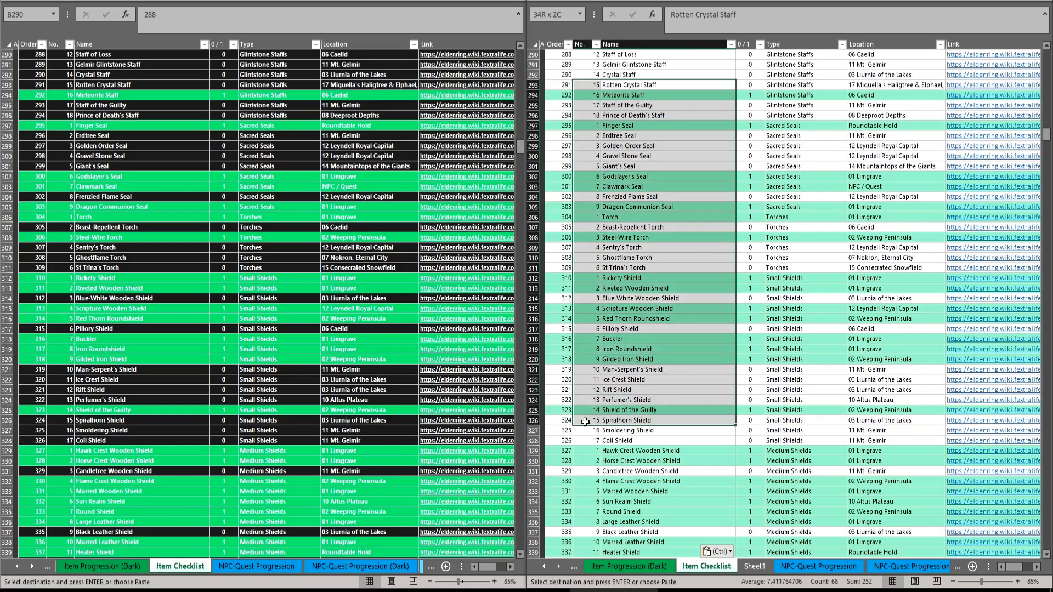
pyautogui.click(380, 322)
pyautogui.click(649, 369)
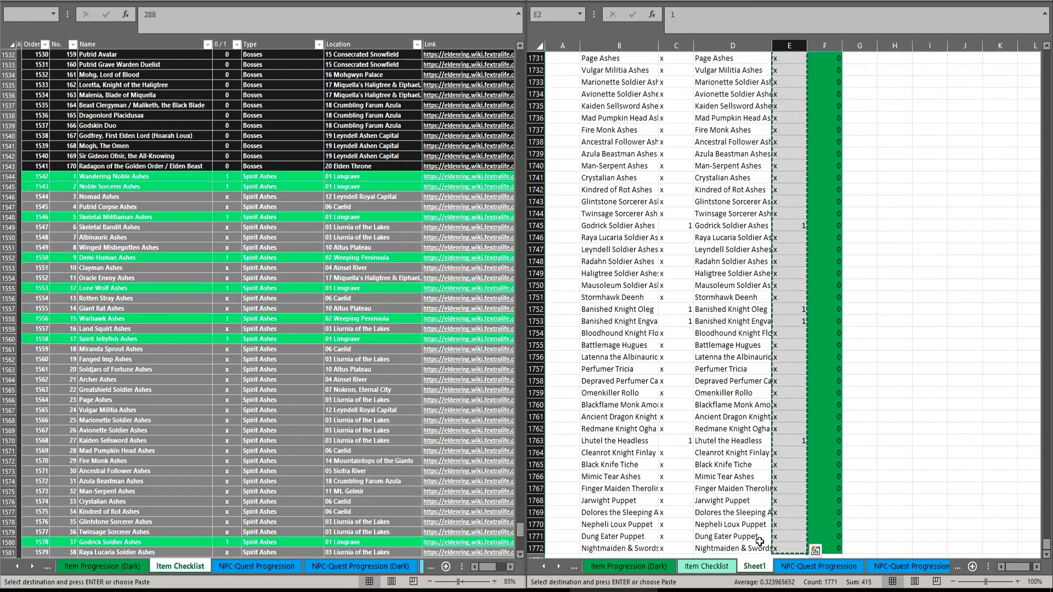
# Step: Delete the helper worksheet Sheet1 from the new workbook and return to its Item Checklist
pyautogui.rightClick(754, 566)
pyautogui.click(774, 428)
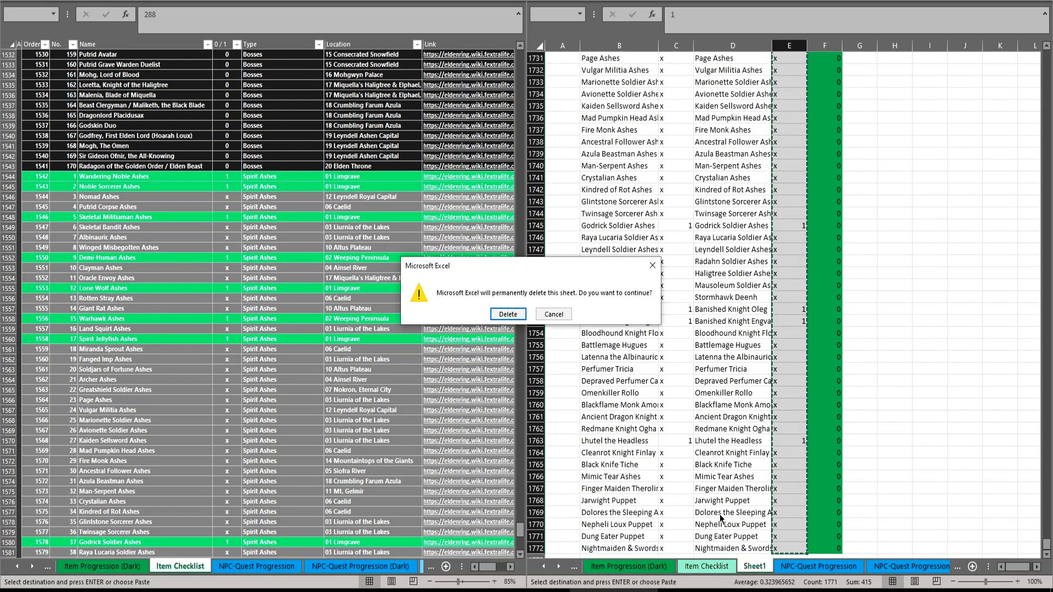
pyautogui.click(507, 314)
pyautogui.click(707, 565)
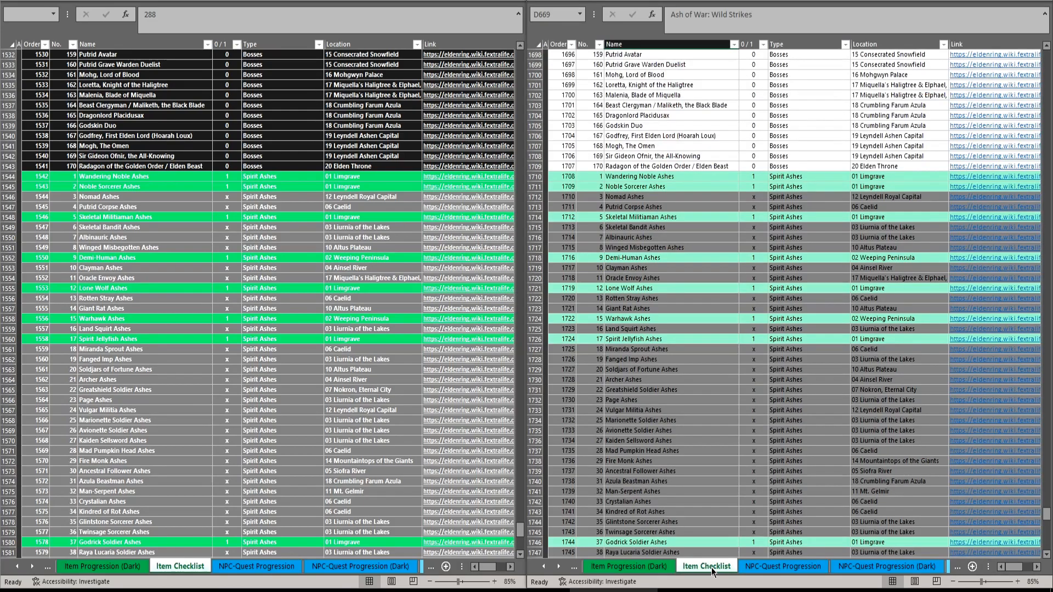
# Step: Check the Spirit Ashes entries in the new Item Checklist down to its last row, Nightmaiden & Swordstress Puppets
pyautogui.click(660, 361)
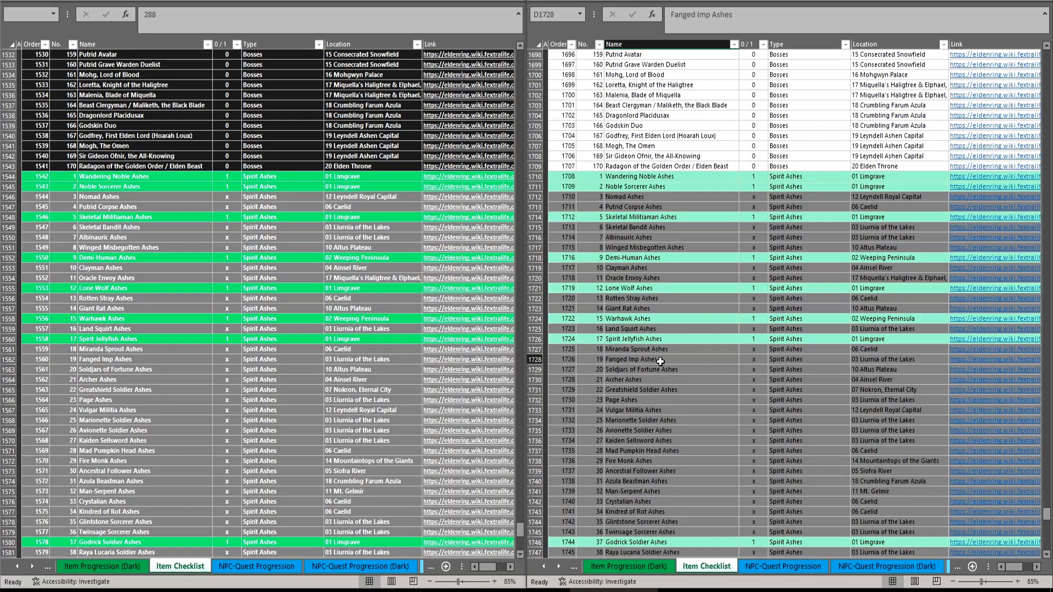
pyautogui.scroll(-10, 666, 405)
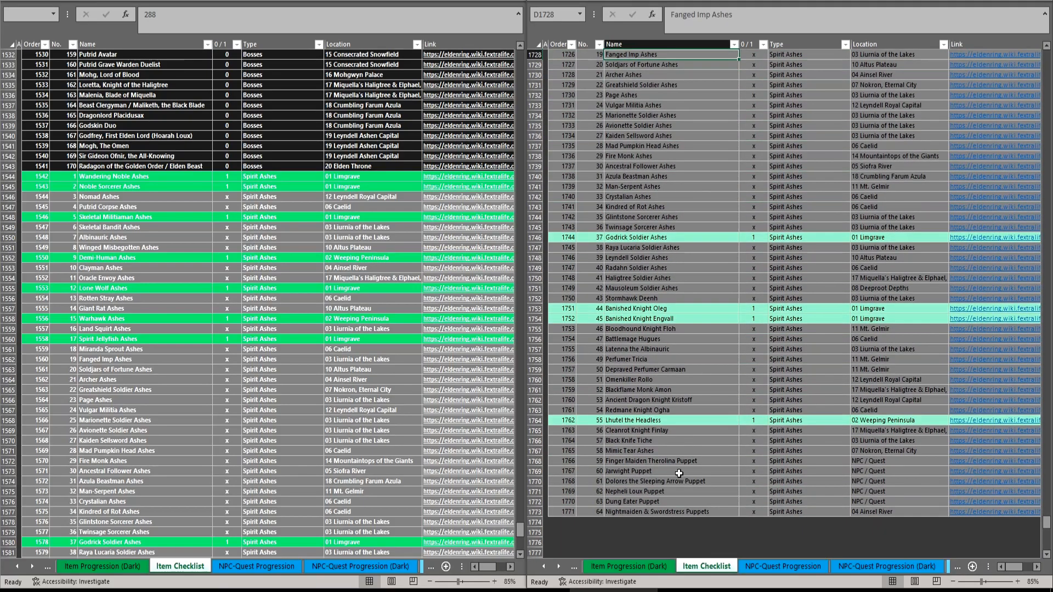
pyautogui.moveTo(560, 514); pyautogui.dragTo(703, 519)
pyautogui.click(630, 505)
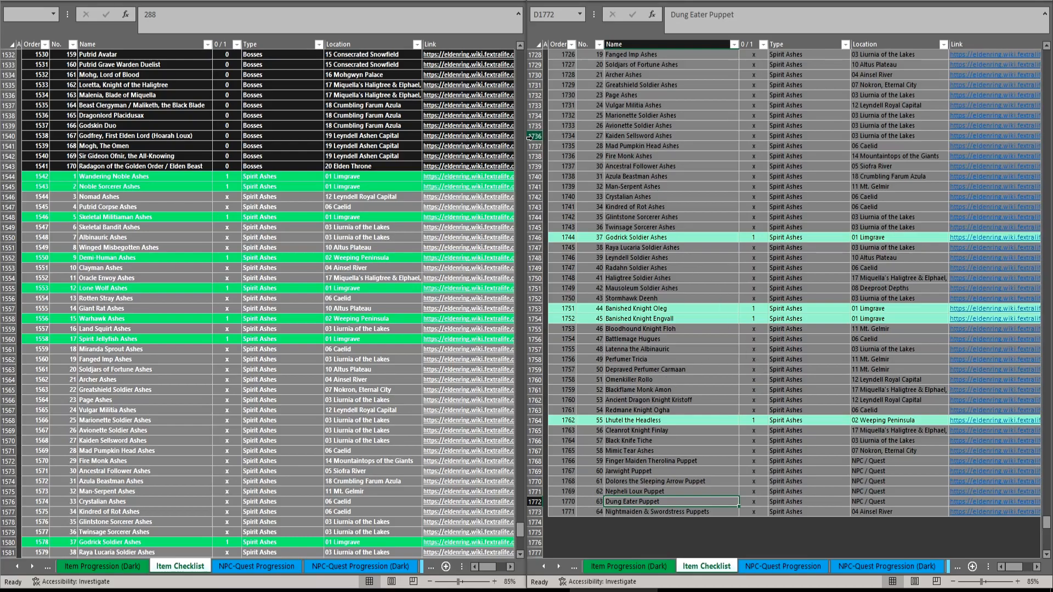
# Step: Look through the new workbook's NPC-Quest Progression (Dark) sheet and the questline steps in its NPC-Quest Checklist
pyautogui.click(918, 570)
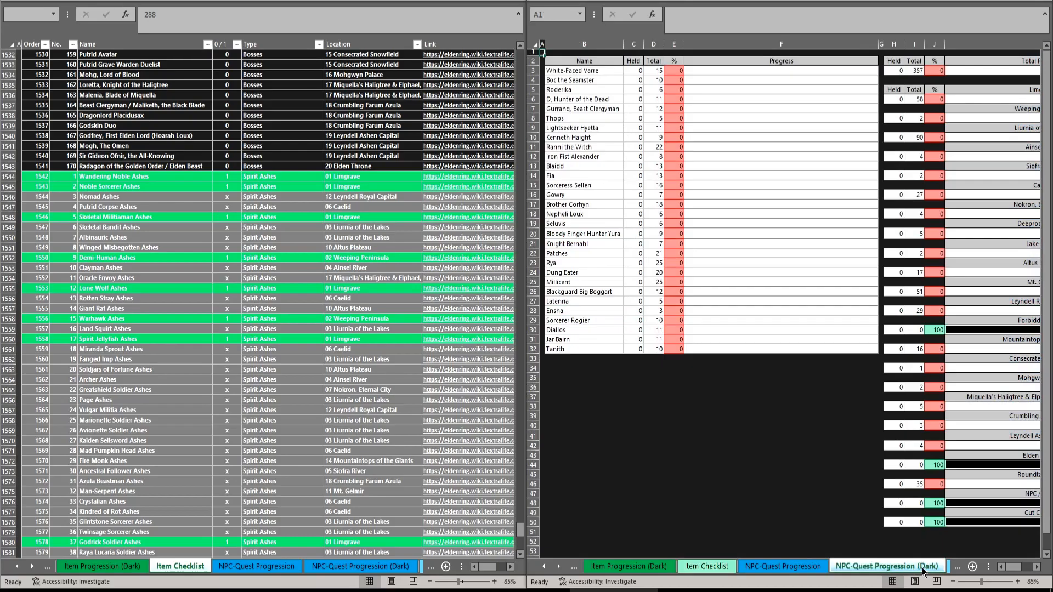
pyautogui.click(910, 571)
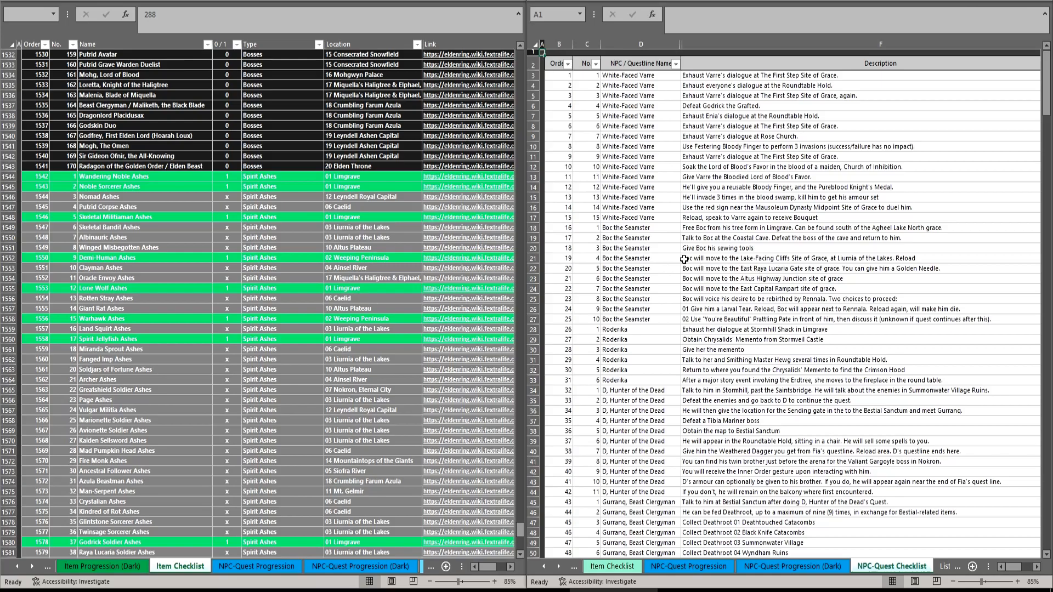
pyautogui.scroll(-11, 728, 300)
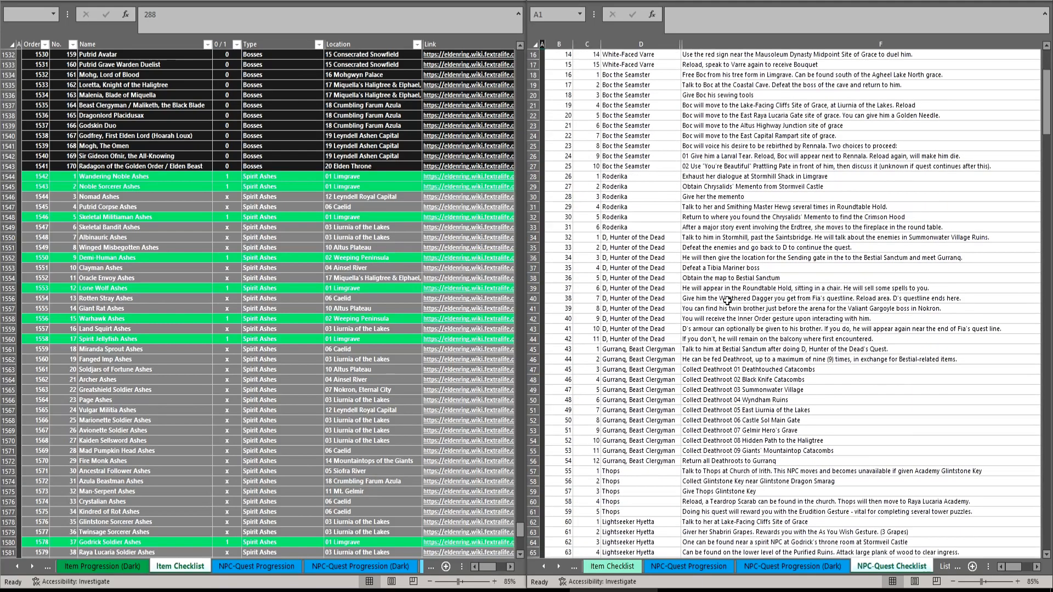
pyautogui.scroll(-18, 727, 299)
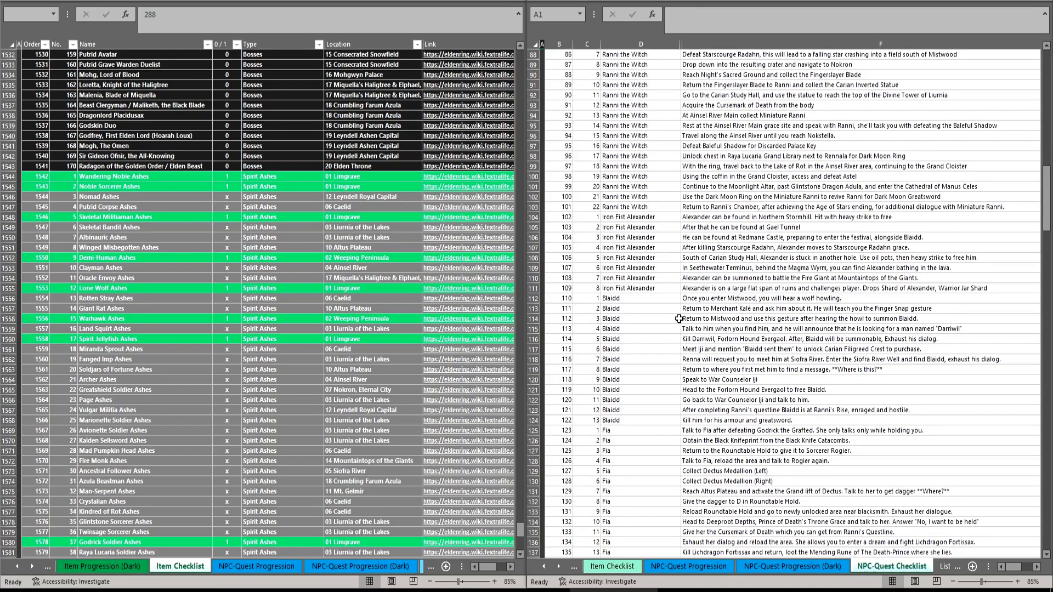
pyautogui.click(357, 143)
pyautogui.moveTo(375, 126); pyautogui.dragTo(378, 195)
pyautogui.click(675, 315)
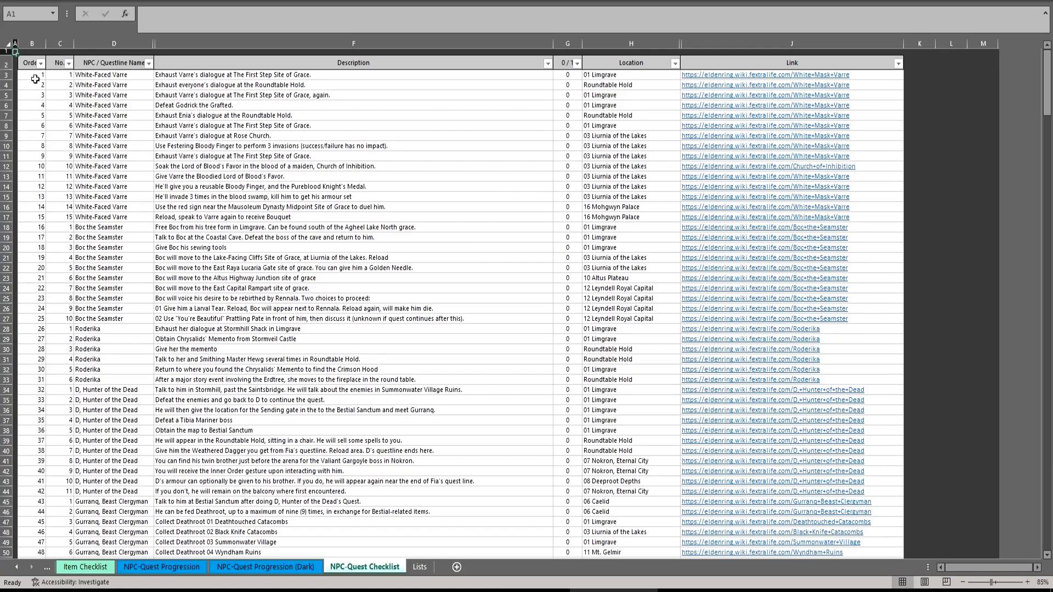
# Step: Examine the Order numbering in the NPC-Quest Checklist and the Order and No. columns at the end of the Item Checklist
pyautogui.click(32, 44)
pyautogui.click(37, 129)
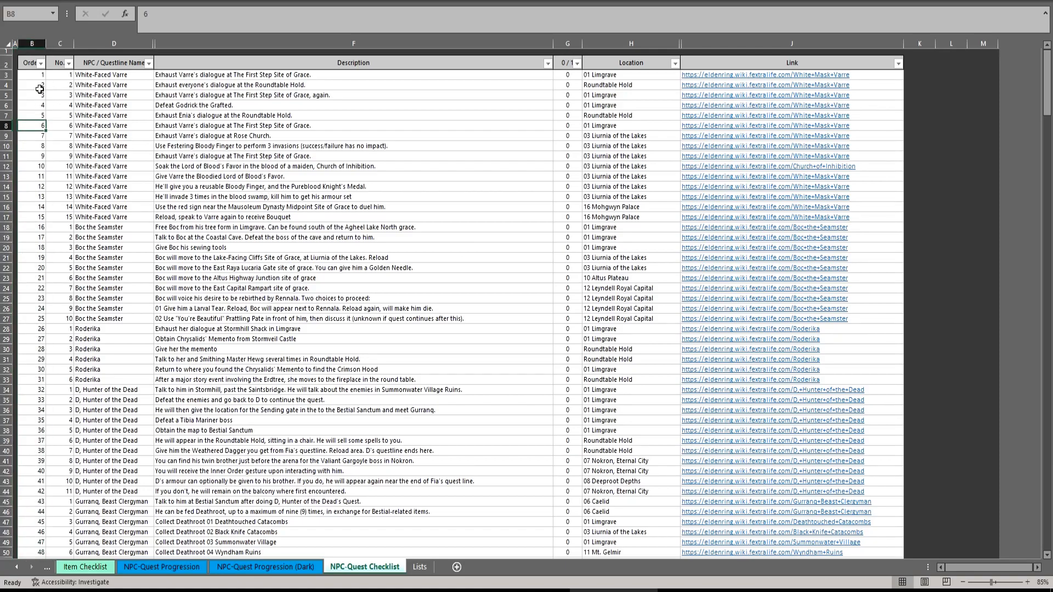
pyautogui.moveTo(31, 65); pyautogui.dragTo(33, 350)
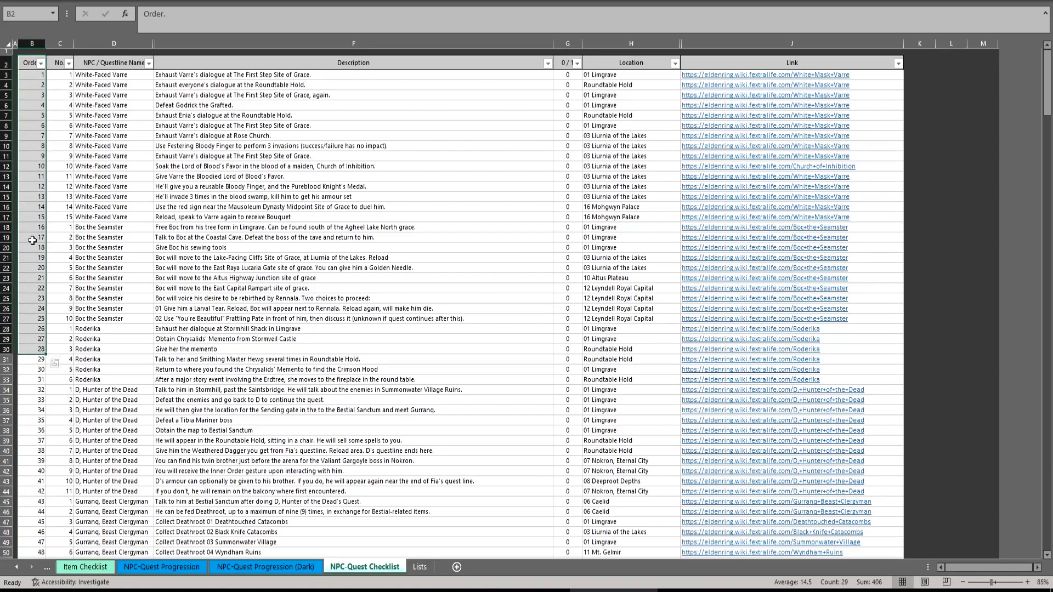
pyautogui.scroll(-6, 54, 363)
pyautogui.click(113, 568)
pyautogui.scroll(-2, 47, 212)
pyautogui.click(41, 277)
pyautogui.click(70, 259)
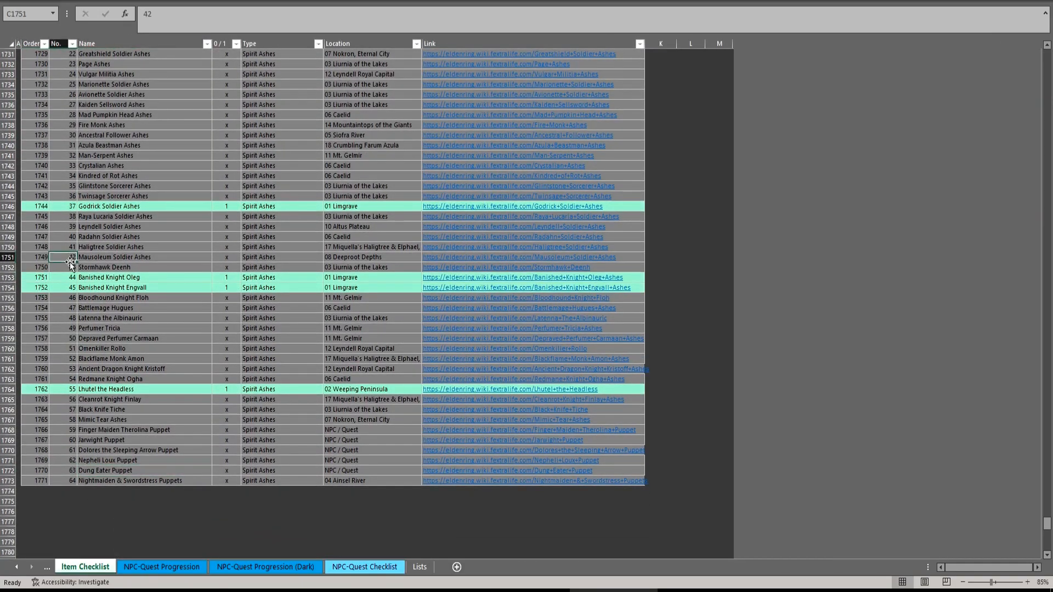
# Step: Examine the Order and No. columns of the Item Checklist from its first row down to its last
pyautogui.hotkey('ctrl', 'Up')
pyautogui.hotkey('ctrl', 'Up')
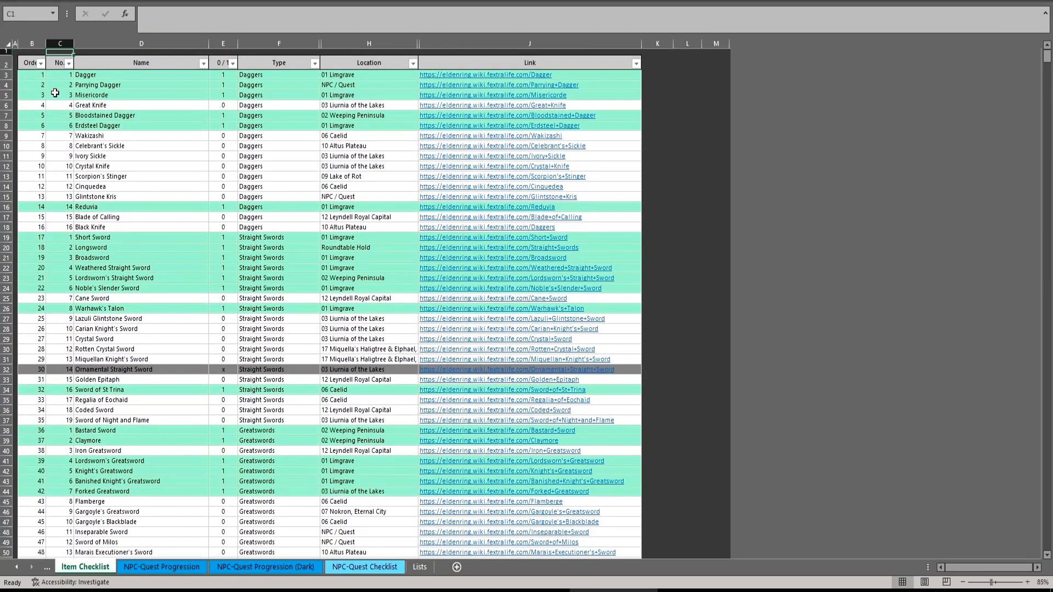
pyautogui.moveTo(57, 85); pyautogui.dragTo(61, 167)
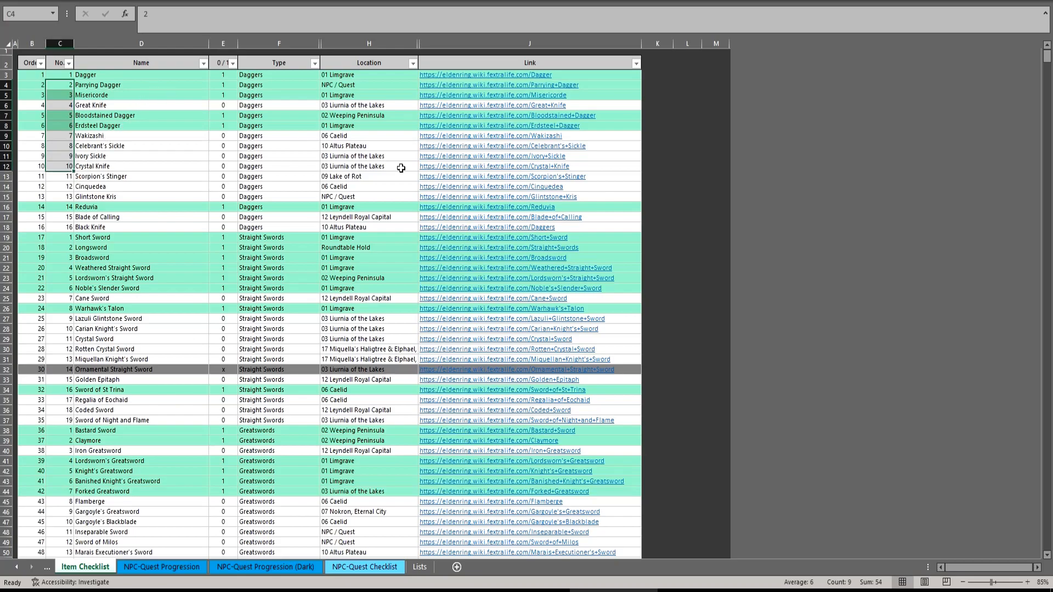
pyautogui.moveTo(264, 85); pyautogui.dragTo(66, 156)
pyautogui.moveTo(59, 75); pyautogui.dragTo(66, 421)
pyautogui.moveTo(32, 75); pyautogui.dragTo(31, 407)
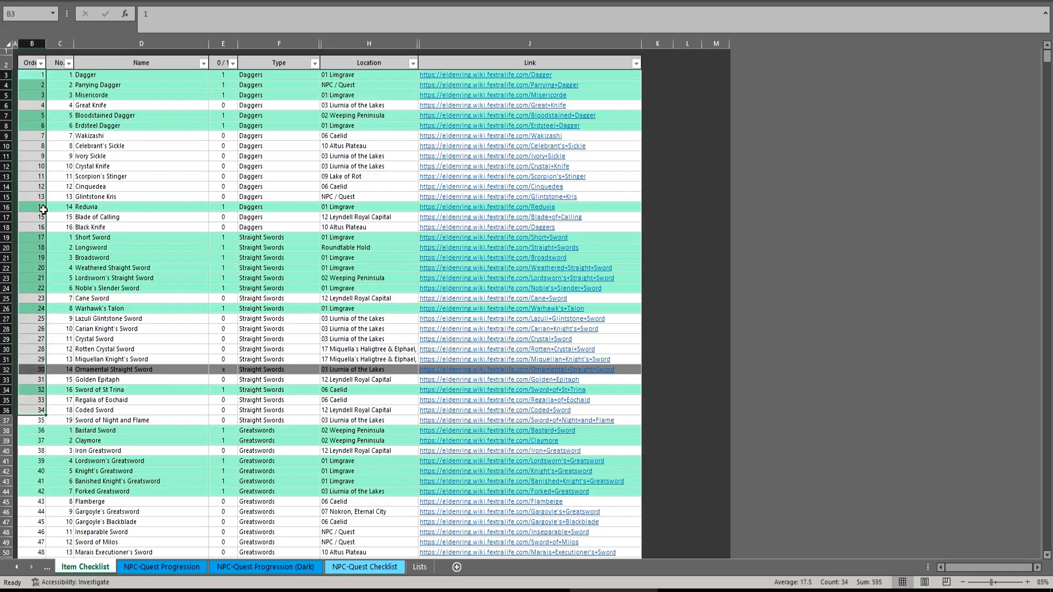
pyautogui.click(31, 75)
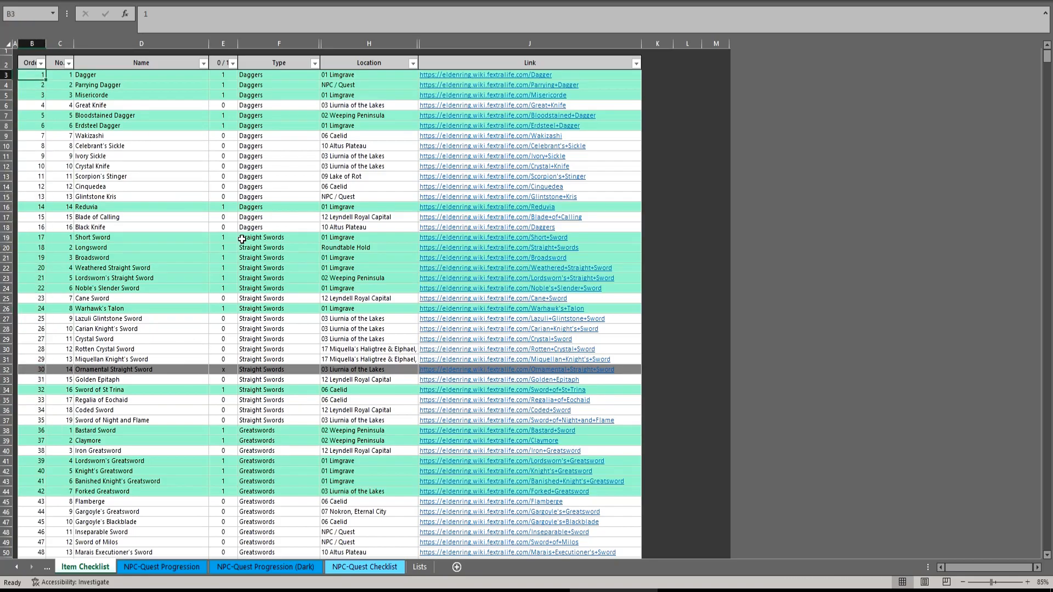
pyautogui.hotkey('ctrl', 'Down')
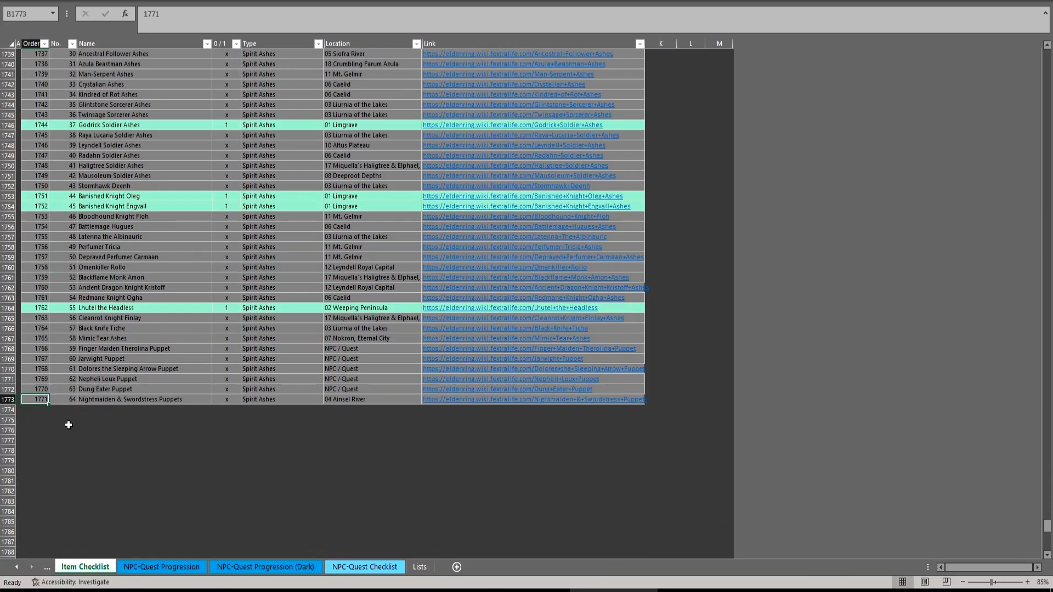
pyautogui.scroll(4, 109, 324)
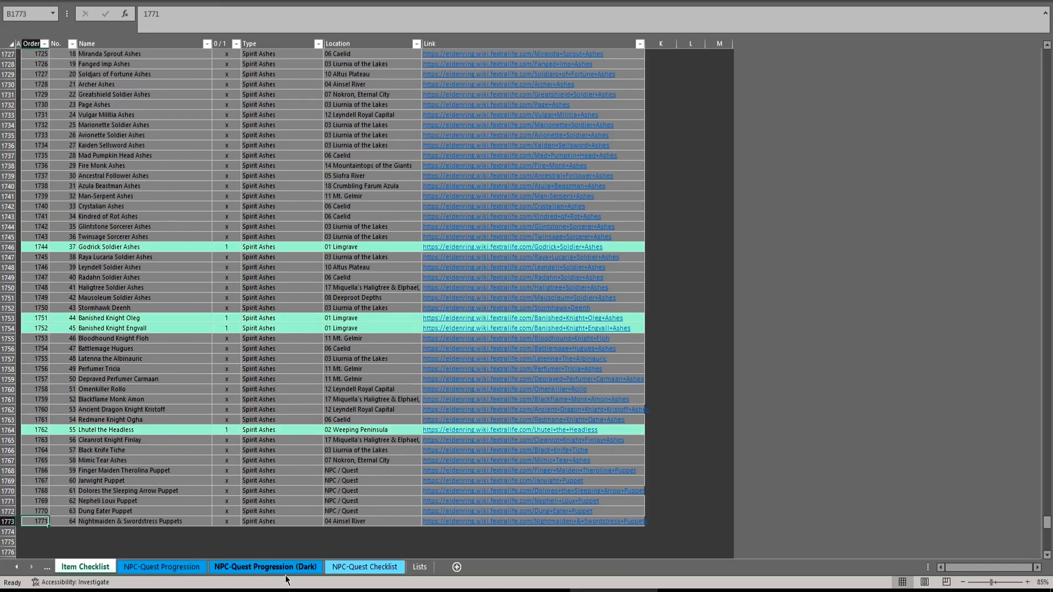
# Step: Check the Order and No. numbering in the NPC-Quest Checklist down to its last Tanith entry and return to the first row
pyautogui.click(365, 567)
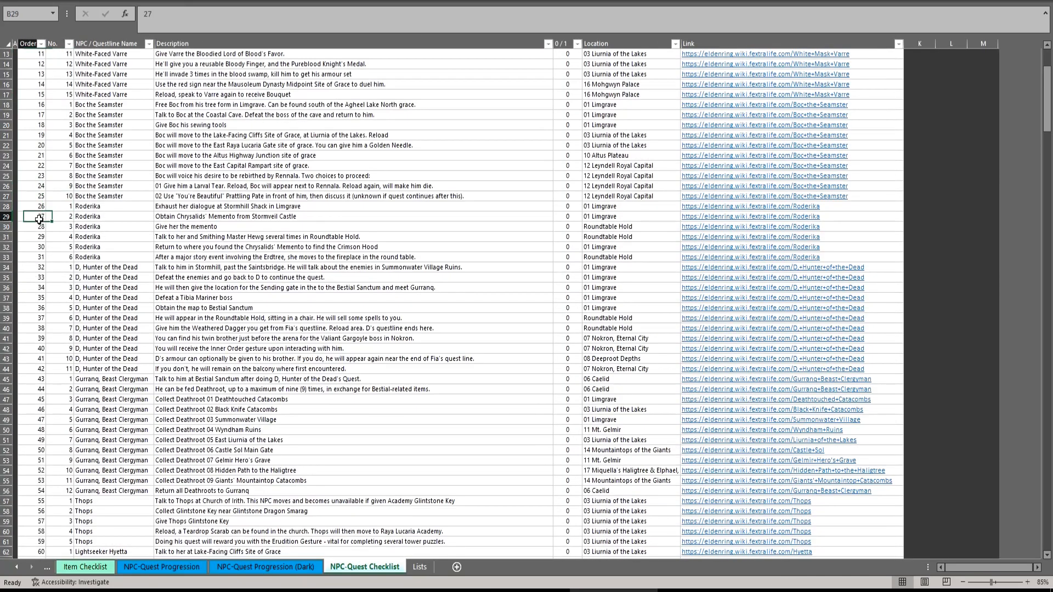
pyautogui.moveTo(66, 208); pyautogui.dragTo(67, 257)
pyautogui.click(62, 281)
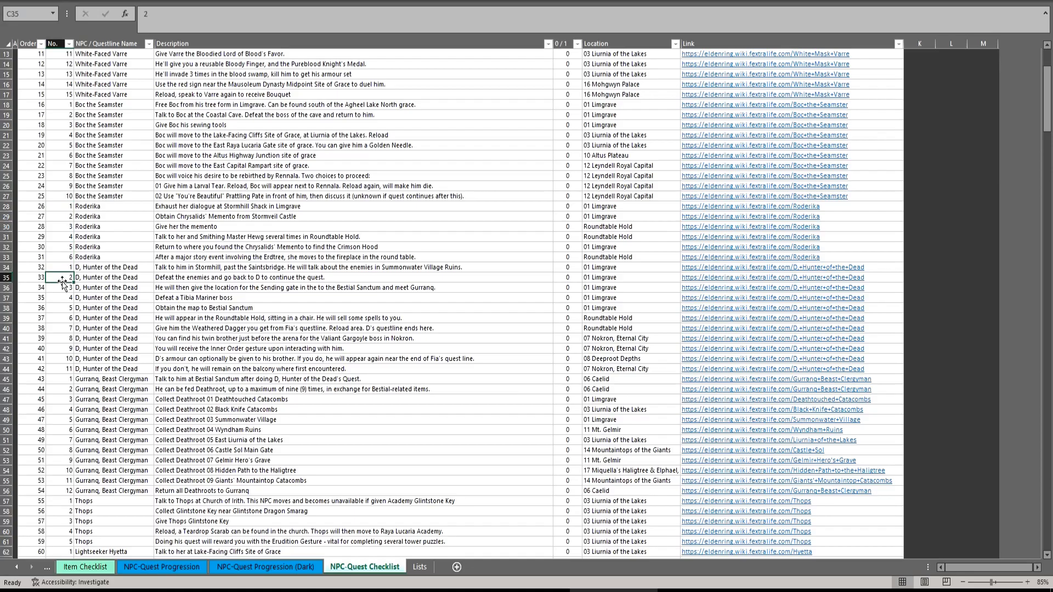
pyautogui.hotkey('ctrl', 'Down')
pyautogui.hotkey('ctrl', 'Down')
pyautogui.press('Left')
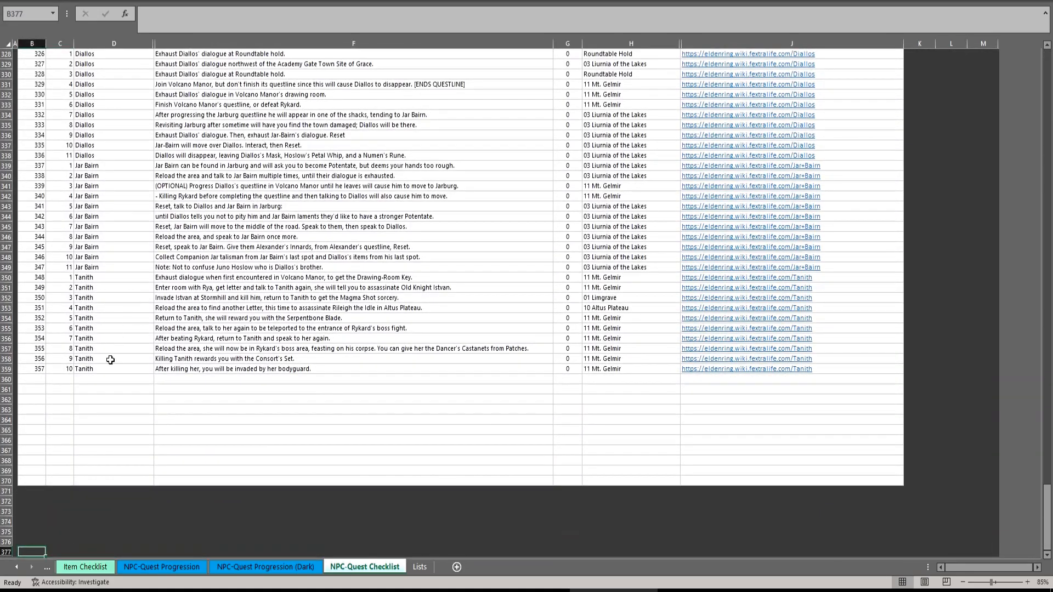
pyautogui.click(33, 372)
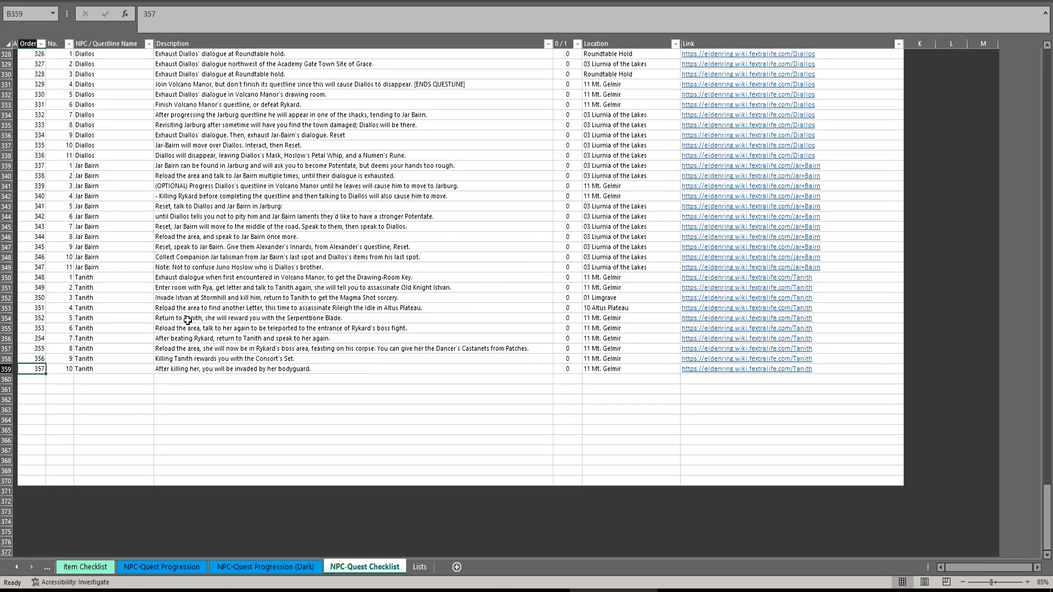
pyautogui.hotkey('ctrl', 'Up')
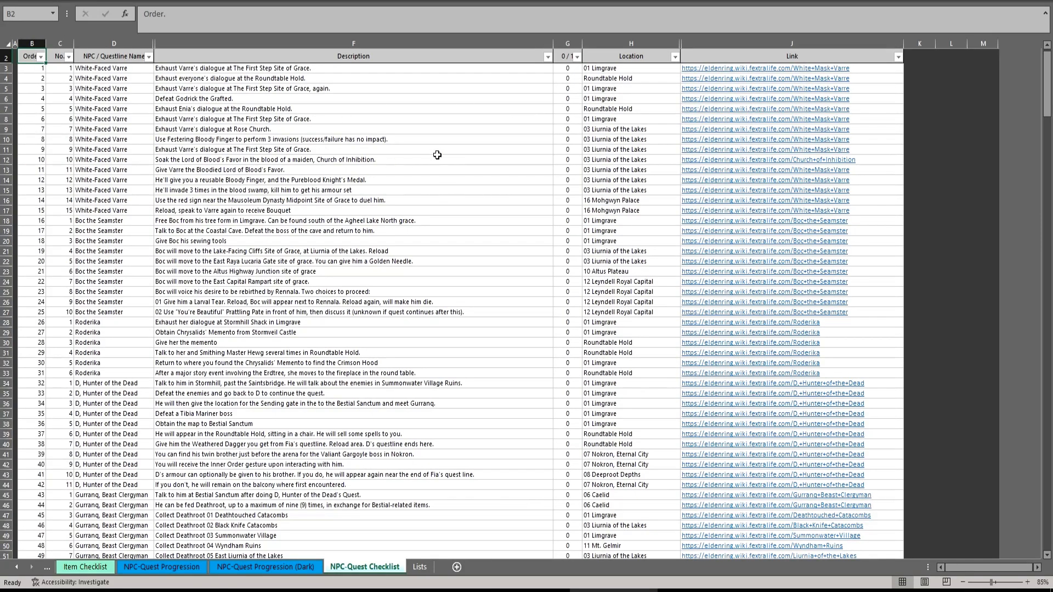
pyautogui.scroll(1, 464, 158)
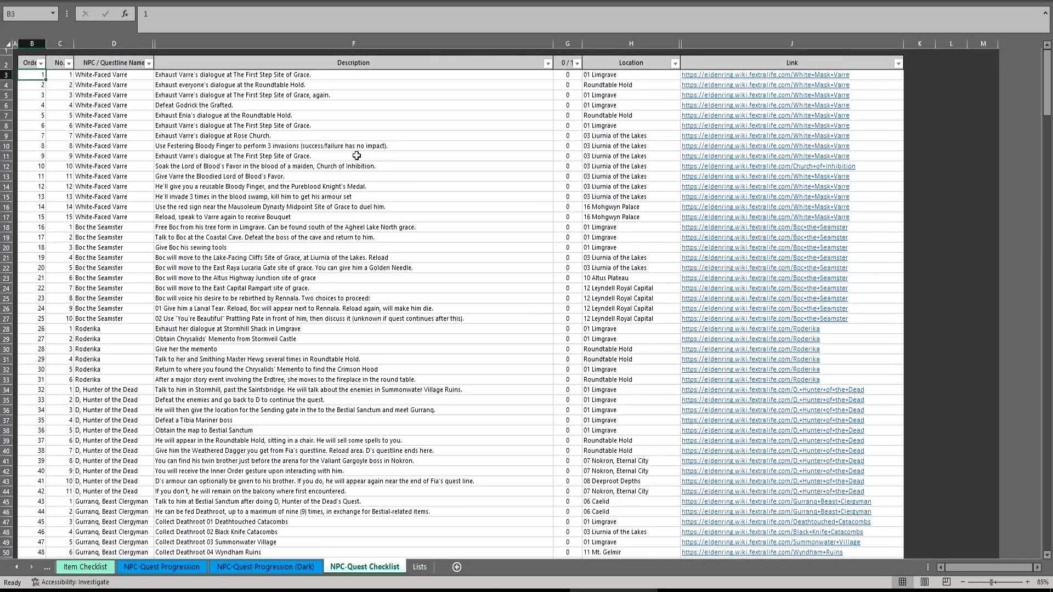
# Step: Select all the NPC-Quest Checklist entries and look through the questlines from the end back to the first row
pyautogui.hotkey('ctrl', 'shift', 'Right')
pyautogui.hotkey('ctrl', 'shift', 'Down')
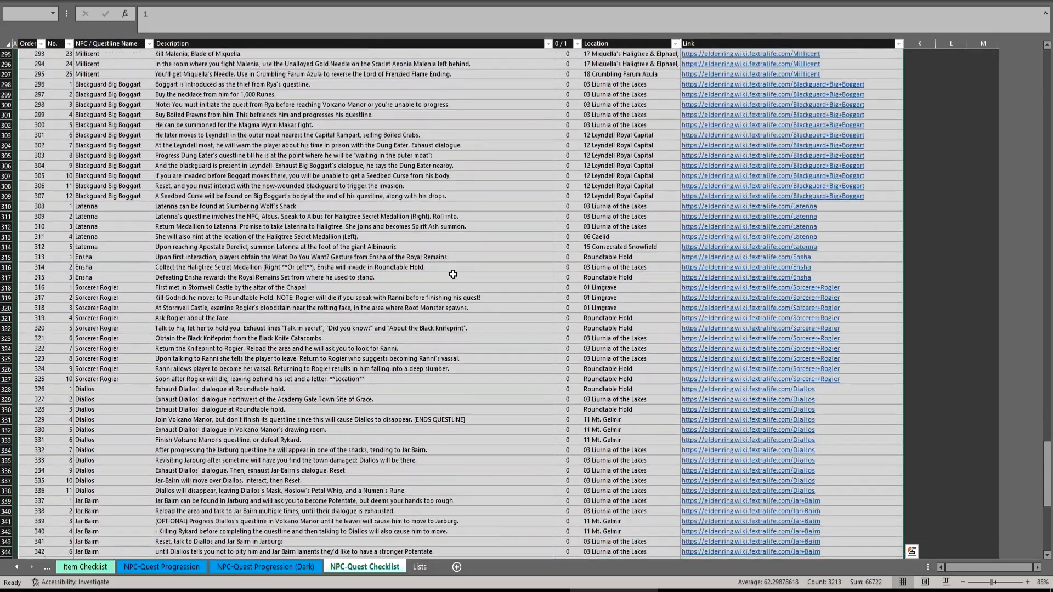
pyautogui.scroll(20, 453, 274)
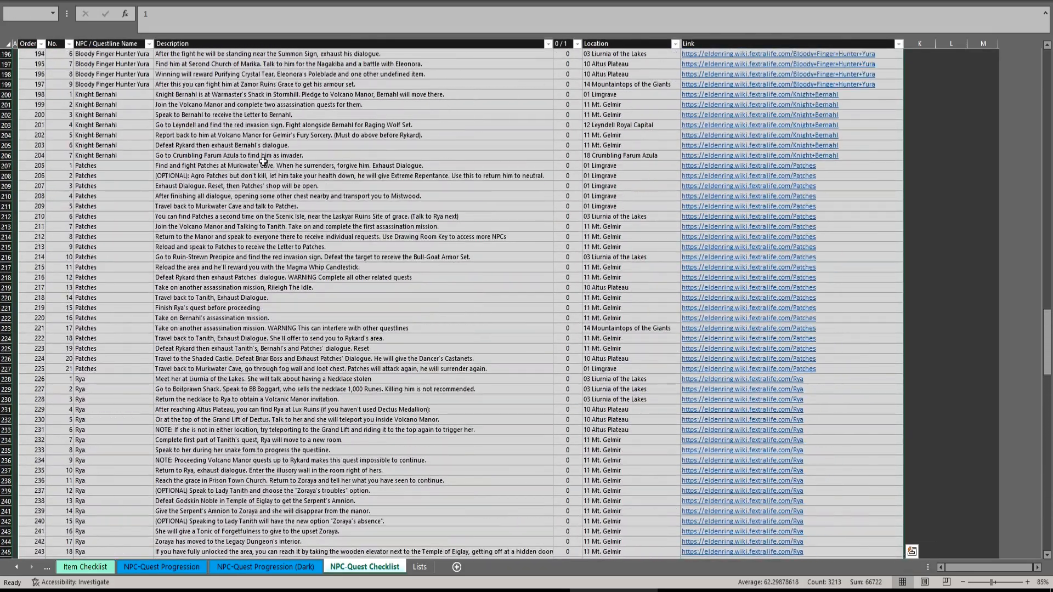
pyautogui.scroll(20, 272, 170)
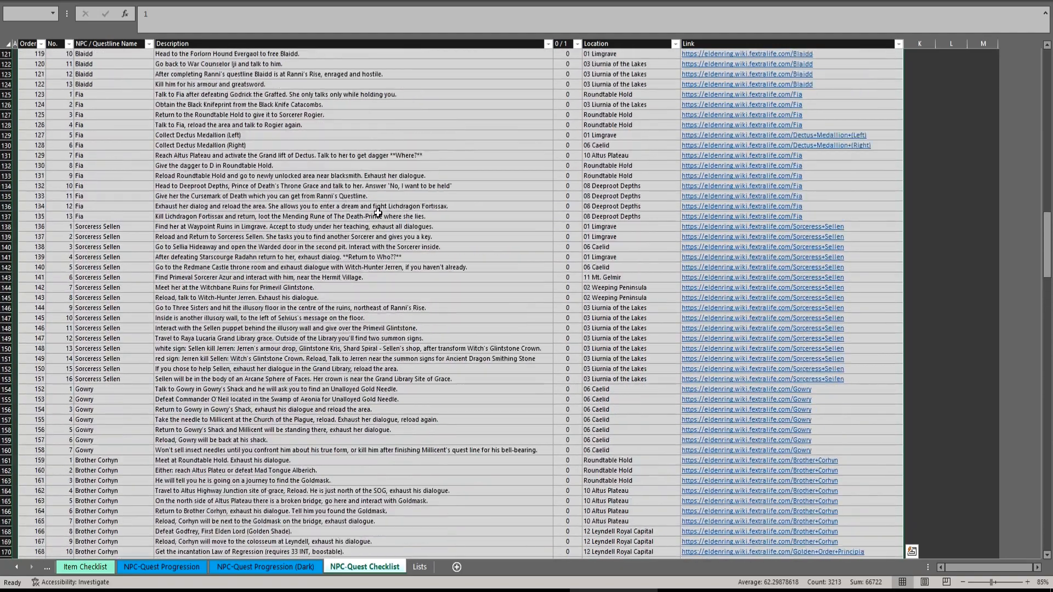
pyautogui.scroll(18, 378, 213)
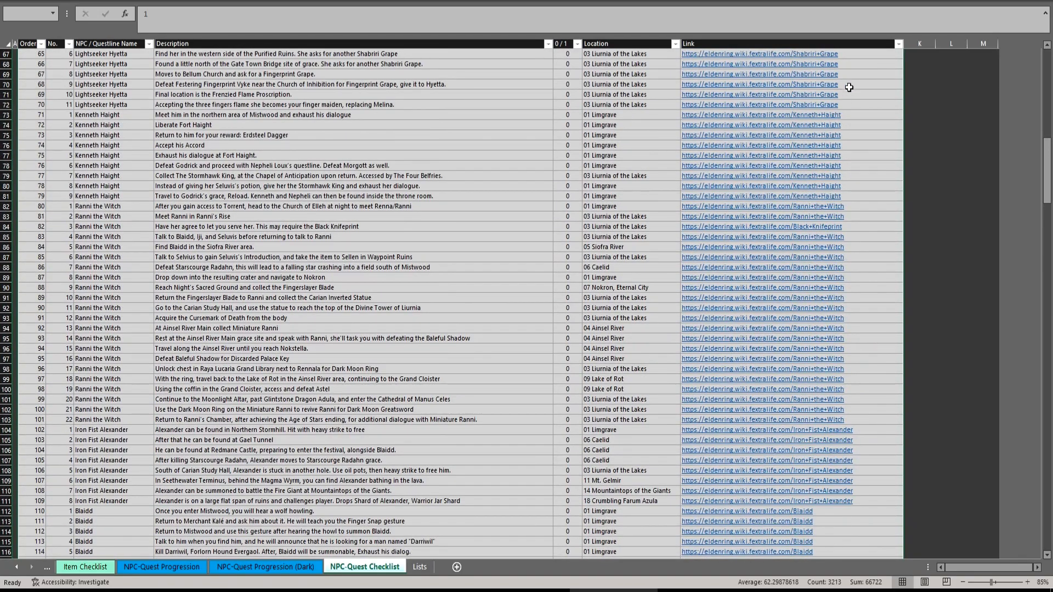
pyautogui.scroll(12, 817, 140)
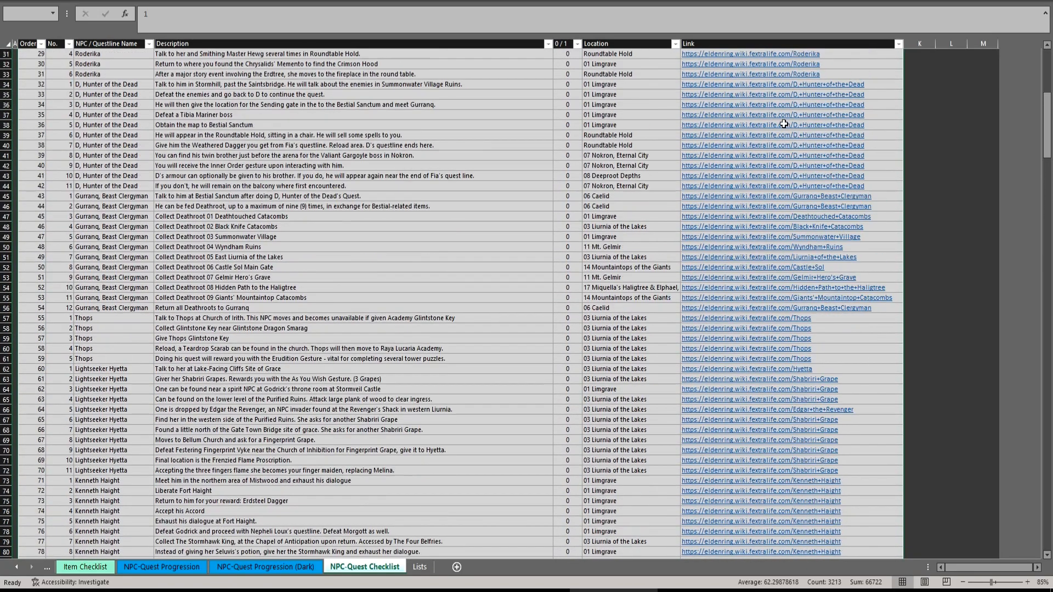
pyautogui.scroll(10, 277, 118)
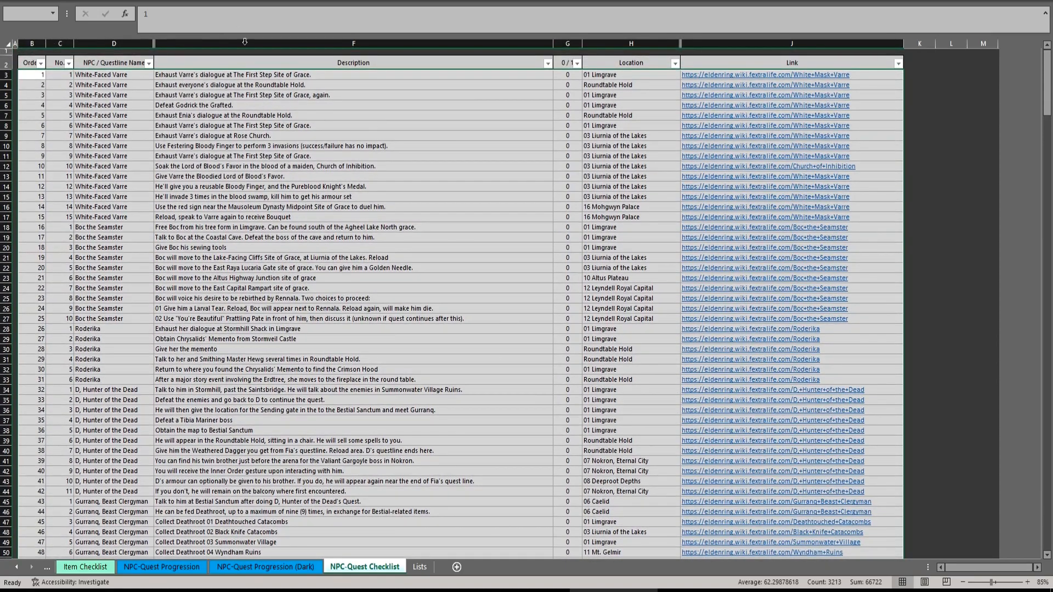
pyautogui.click(214, 2)
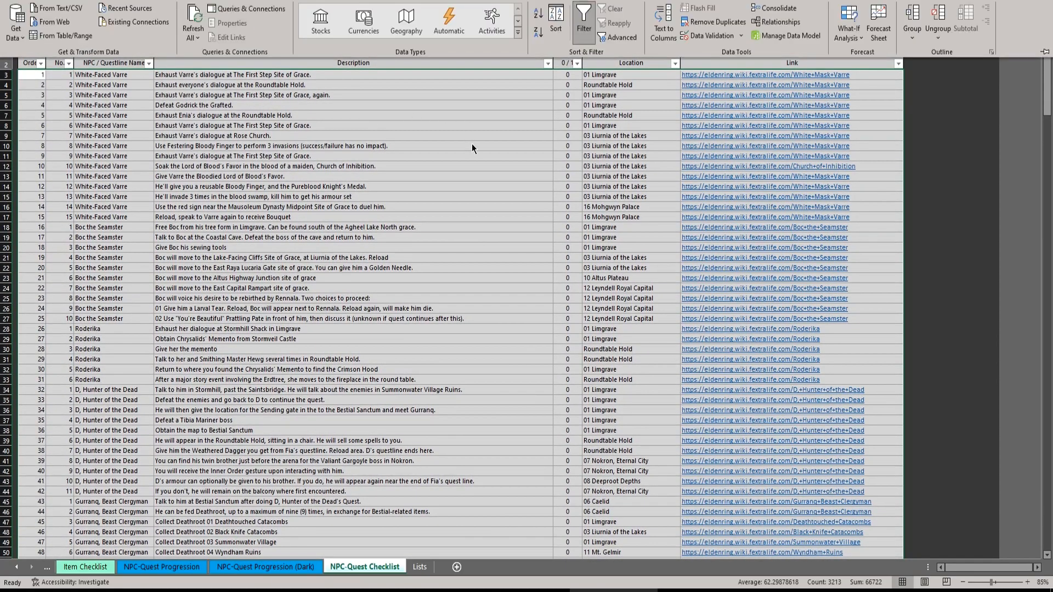
pyautogui.click(556, 22)
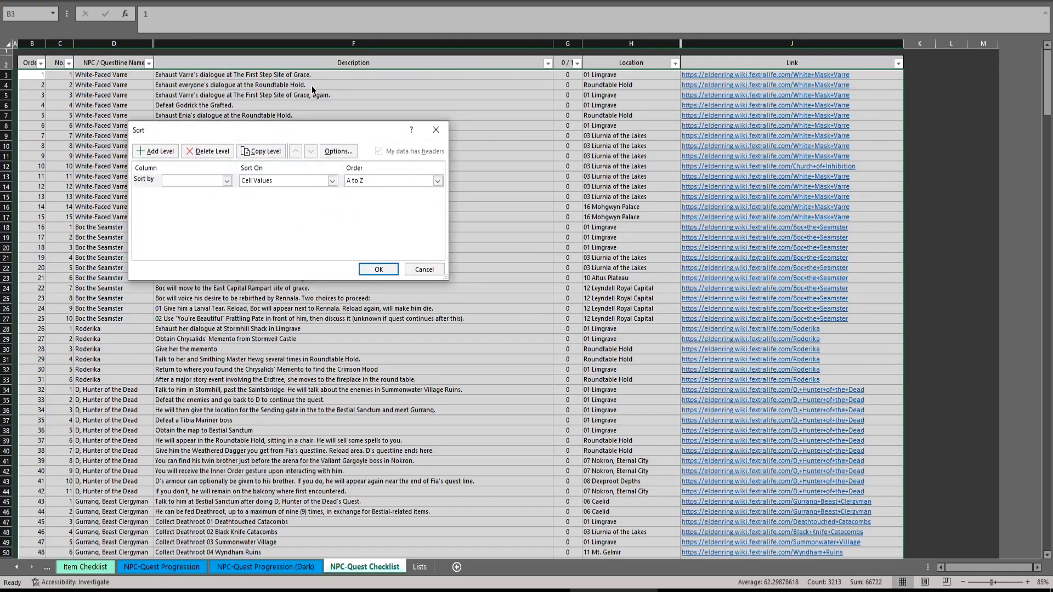
pyautogui.click(434, 129)
pyautogui.click(433, 125)
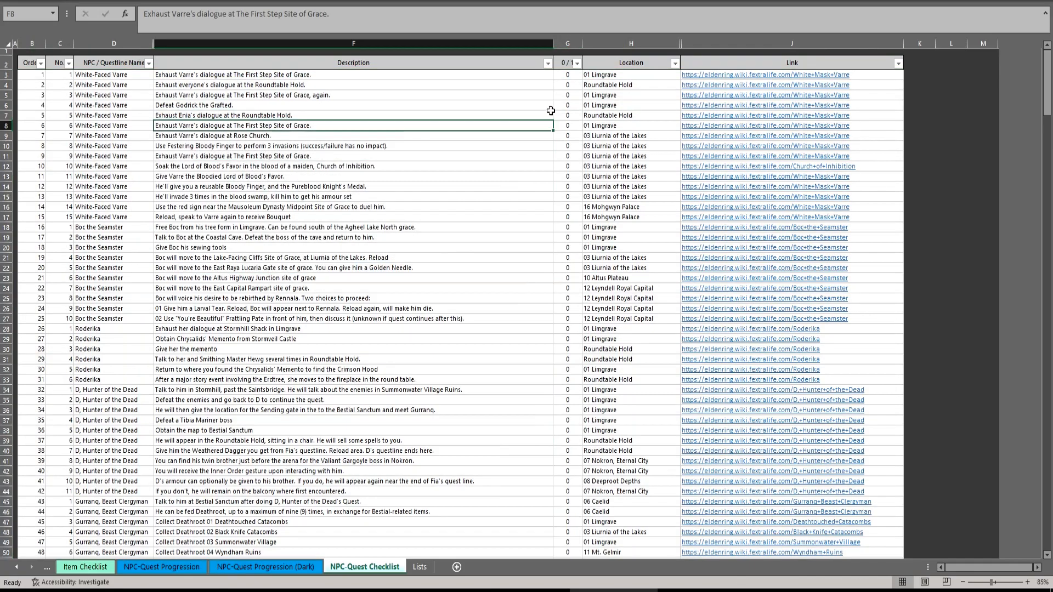
# Step: Try sorting the NPC-Quest Checklist by Location alone from A to Z, and undo the sort
pyautogui.click(675, 63)
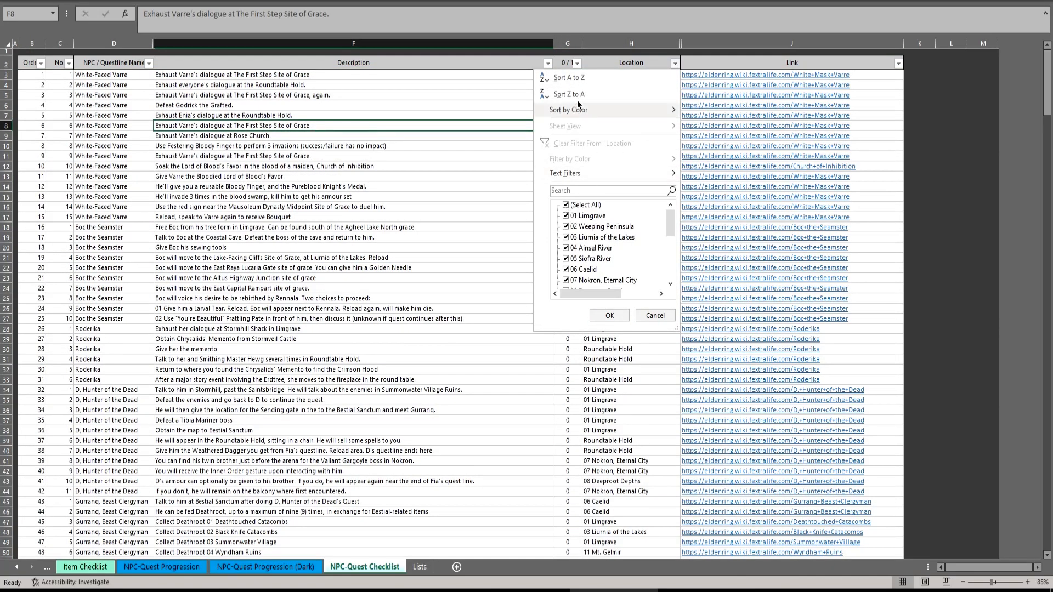
pyautogui.click(577, 83)
pyautogui.scroll(-6, 588, 344)
pyautogui.scroll(6, 588, 344)
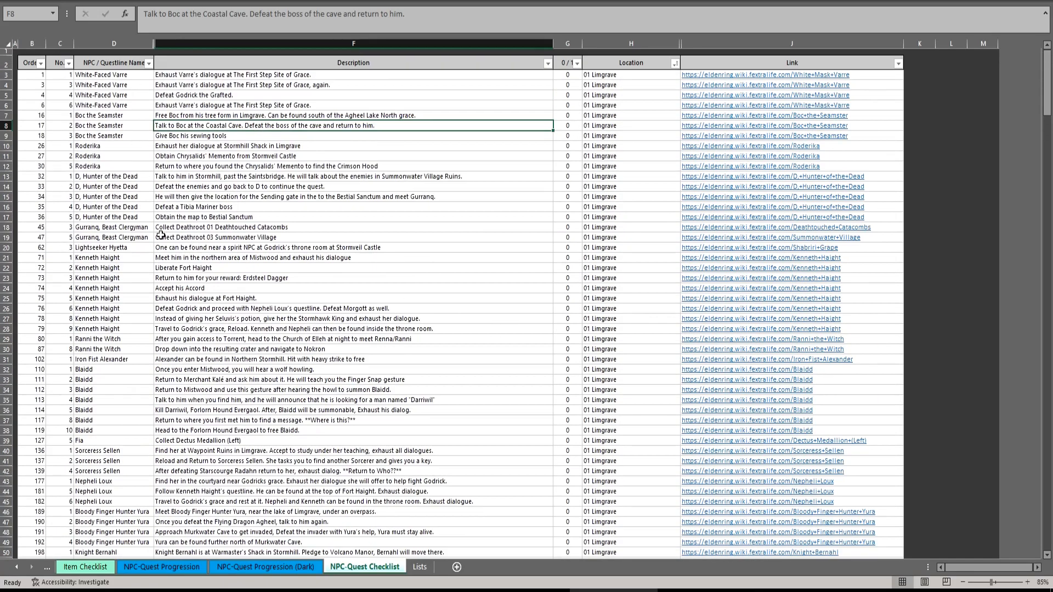
pyautogui.moveTo(112, 115); pyautogui.dragTo(137, 308)
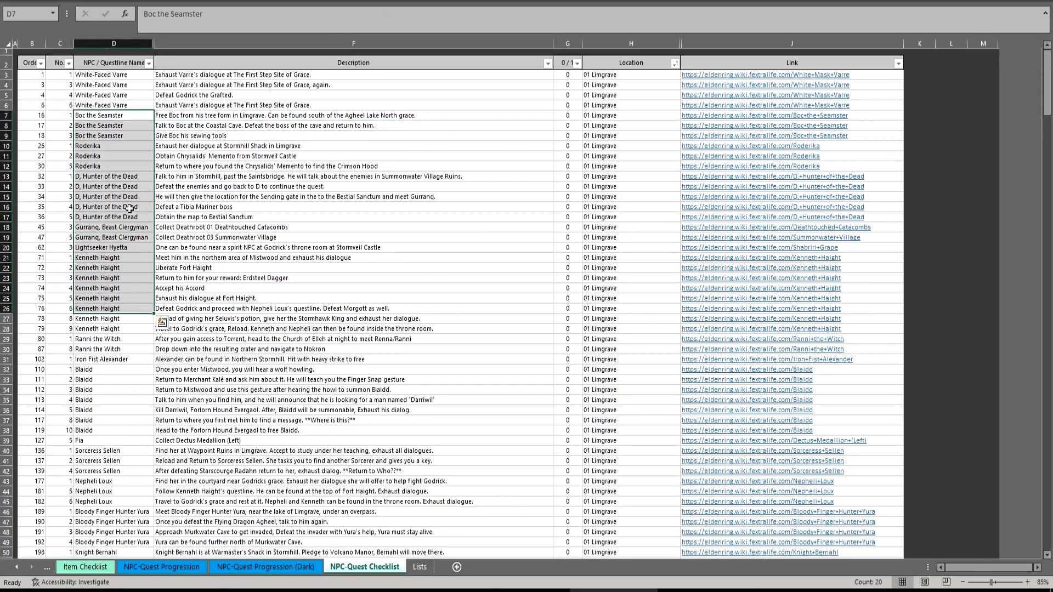
pyautogui.hotkey('ctrl', 'z')
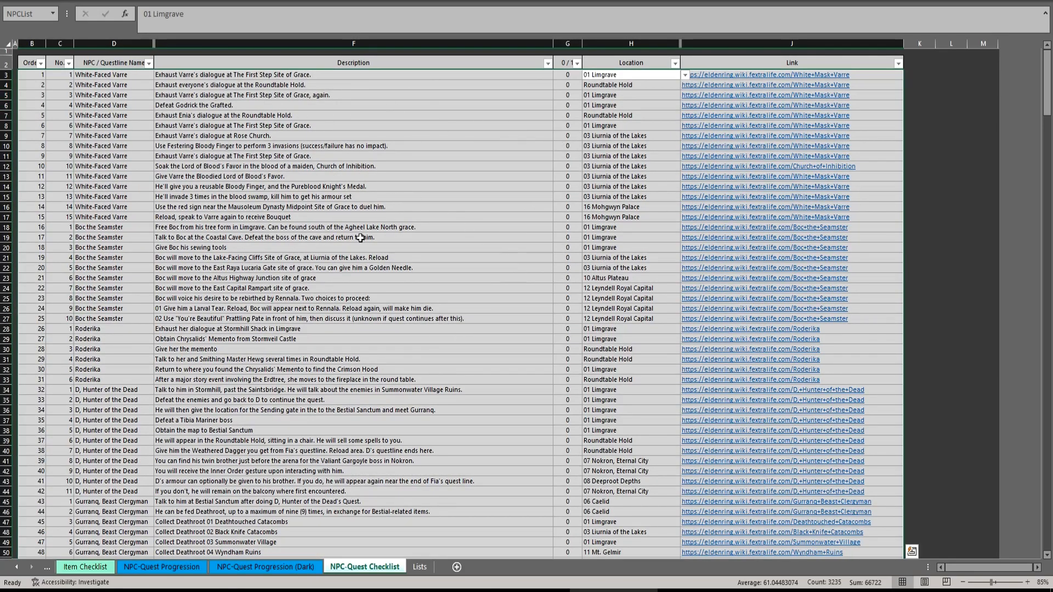
# Step: Sort the NPC-Quest Checklist by Location from A to Z, with a second level by No. from smallest to largest
pyautogui.click(216, 1)
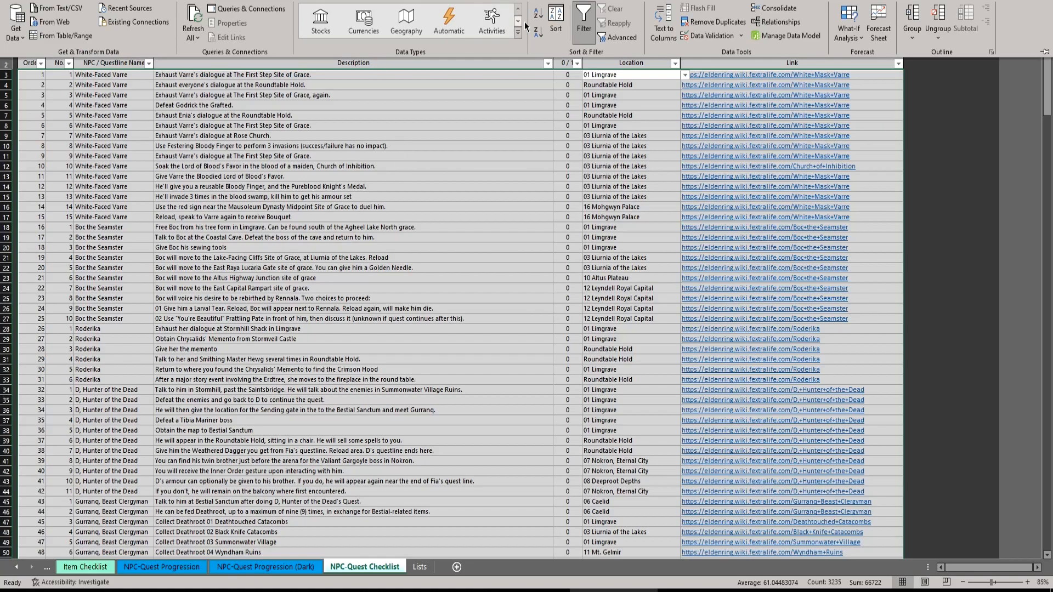
pyautogui.click(555, 25)
pyautogui.click(227, 181)
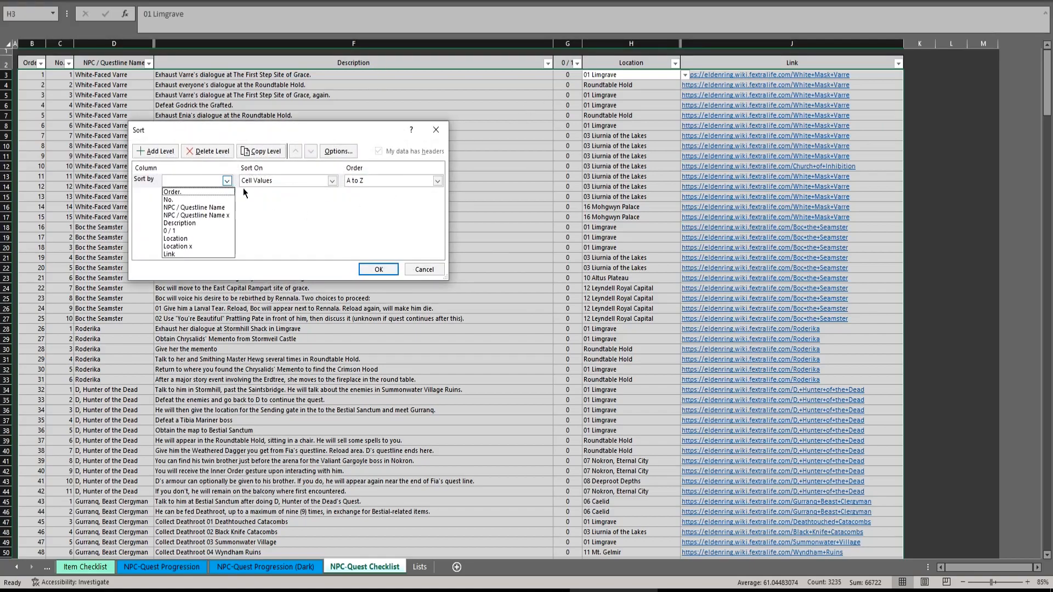
pyautogui.click(195, 239)
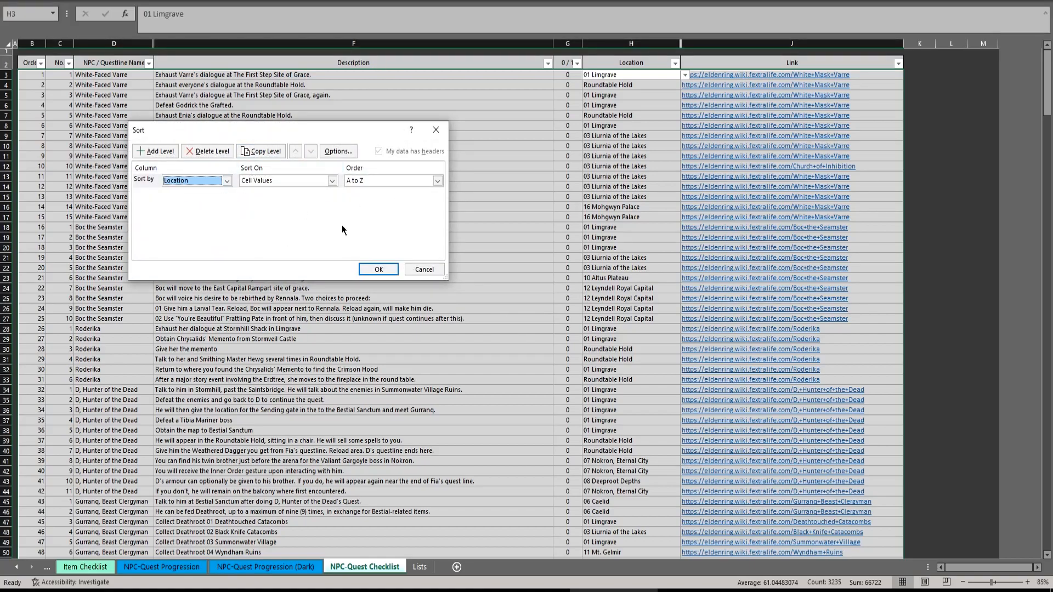
pyautogui.click(153, 151)
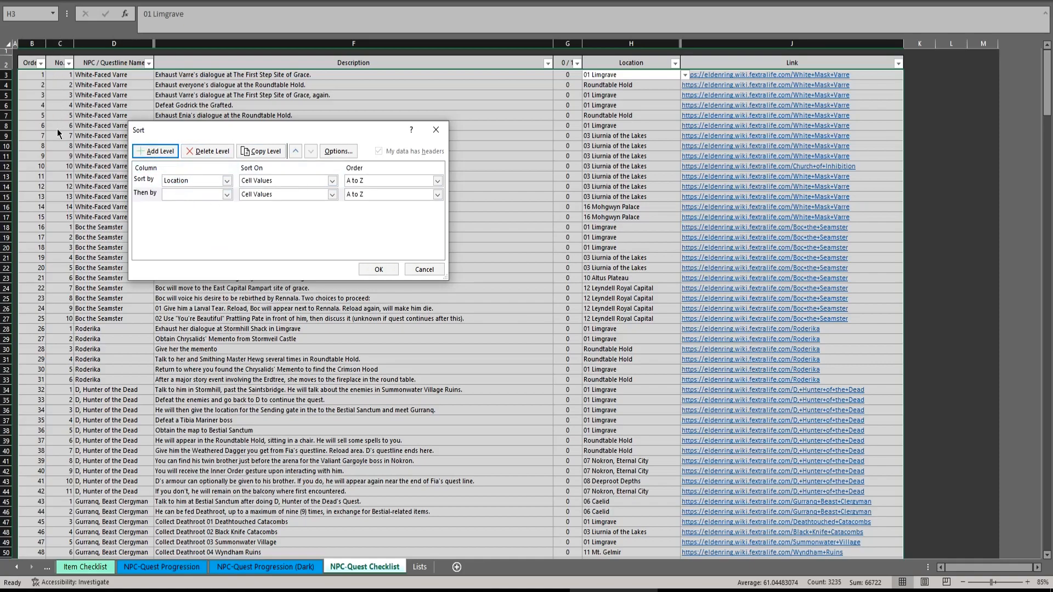
pyautogui.click(226, 194)
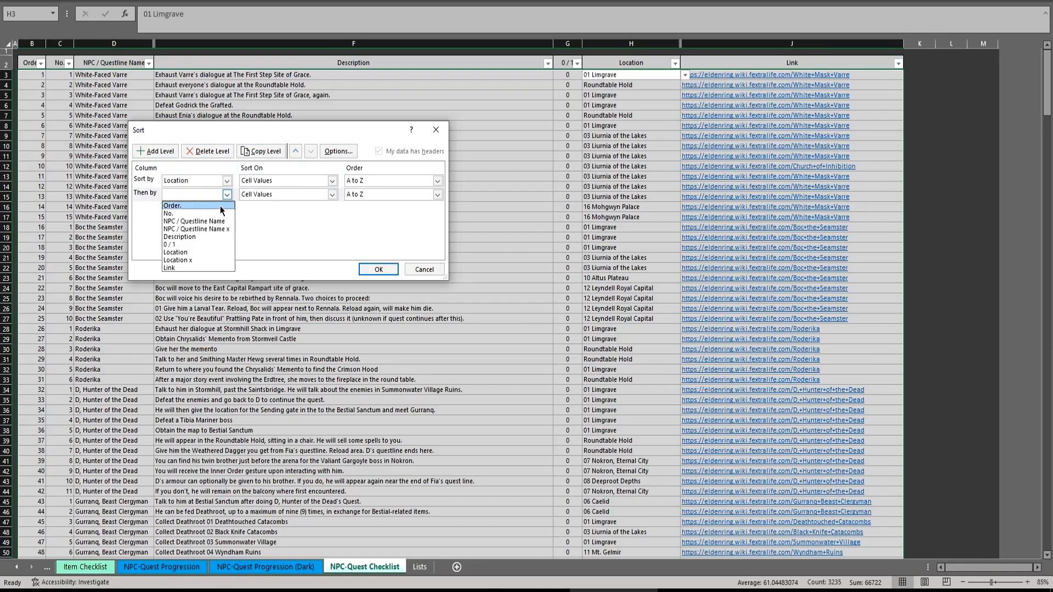
pyautogui.click(181, 213)
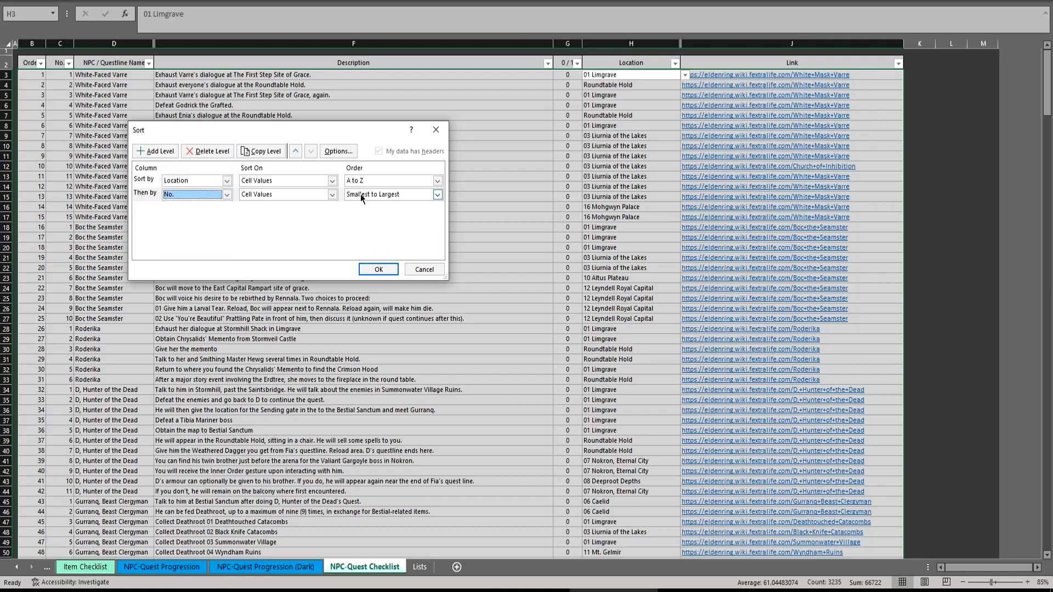
pyautogui.click(384, 272)
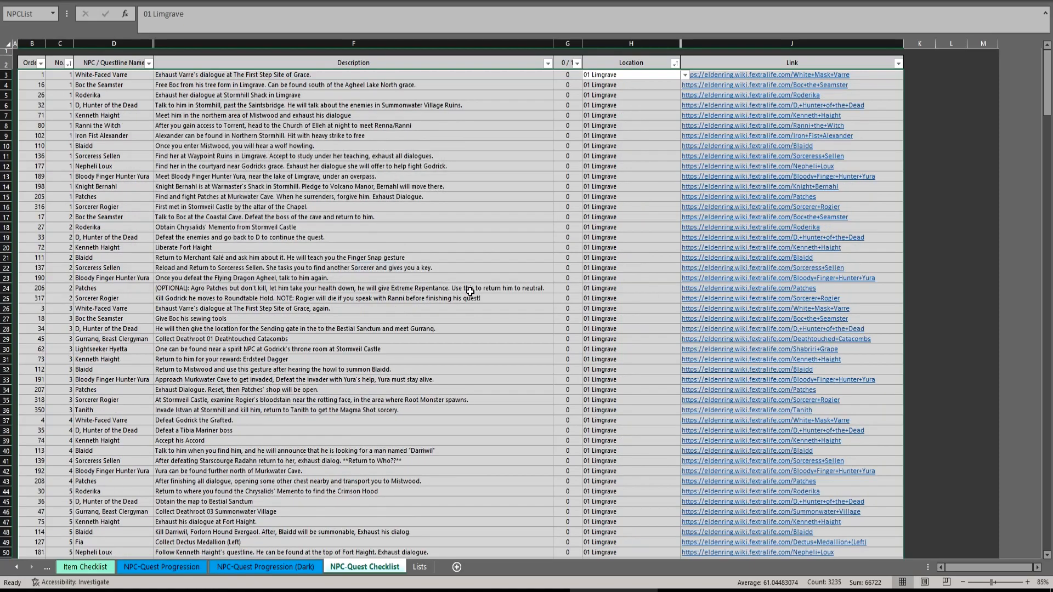
# Step: Examine the questline names, No. values and Location entries in the first rows of the sorted NPC-Quest Checklist
pyautogui.click(292, 206)
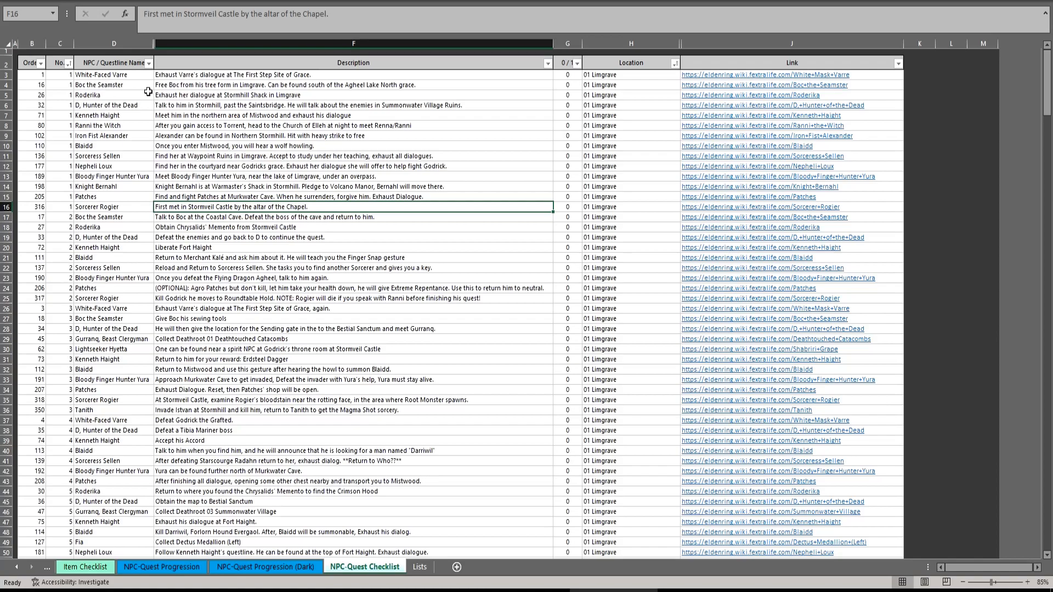
pyautogui.moveTo(133, 75); pyautogui.dragTo(236, 135)
pyautogui.click(121, 126)
pyautogui.moveTo(59, 84); pyautogui.dragTo(60, 96)
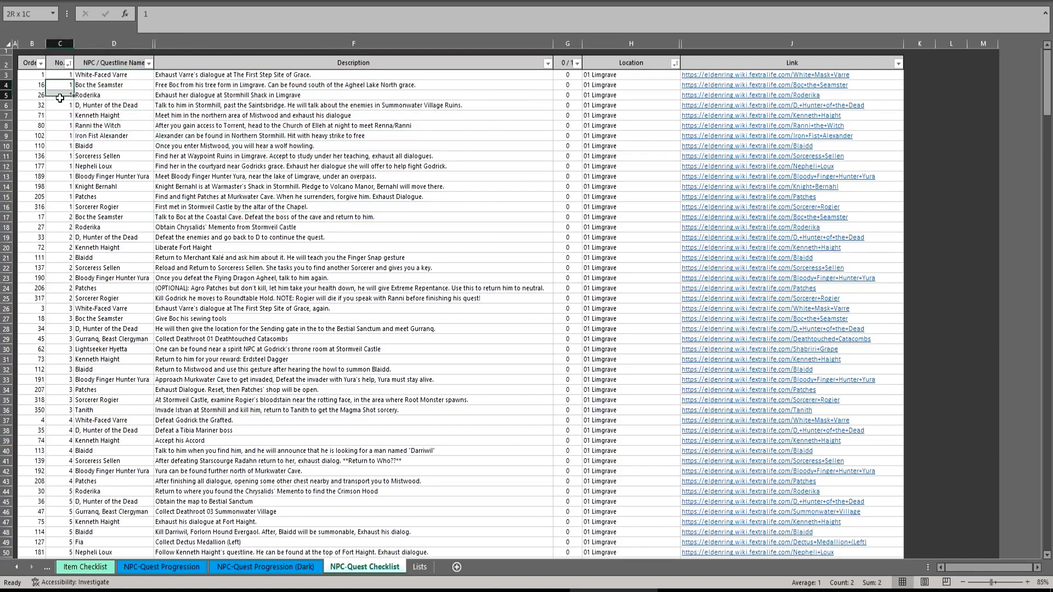
pyautogui.moveTo(607, 95); pyautogui.dragTo(631, 157)
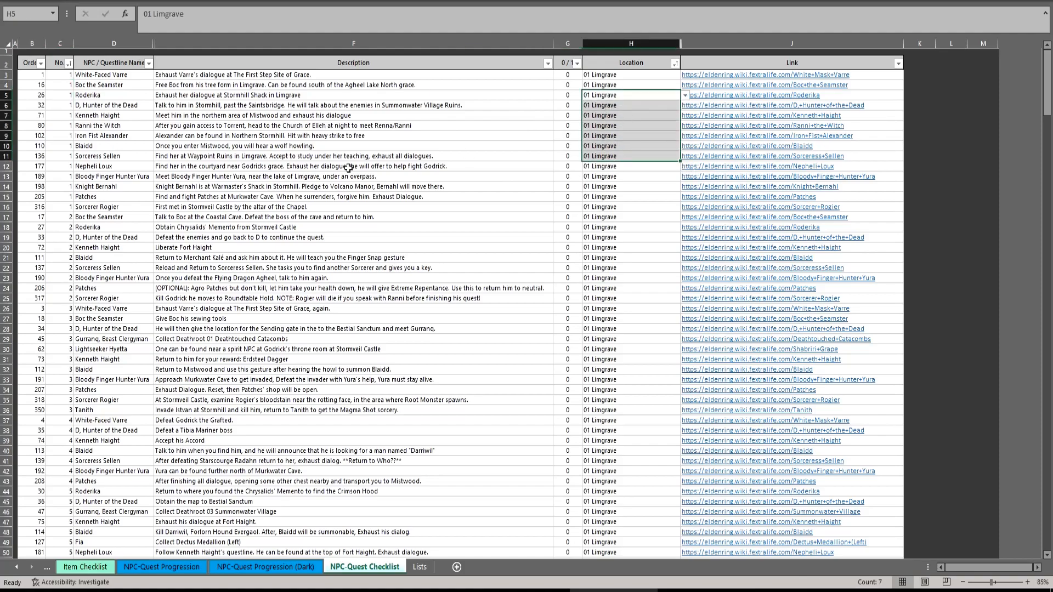
# Step: Examine the No., questline name and Location entries across the sorted NPC-Quest Checklist, including the Limgrave and Roundtable Hold steps
pyautogui.moveTo(60, 115); pyautogui.dragTo(65, 176)
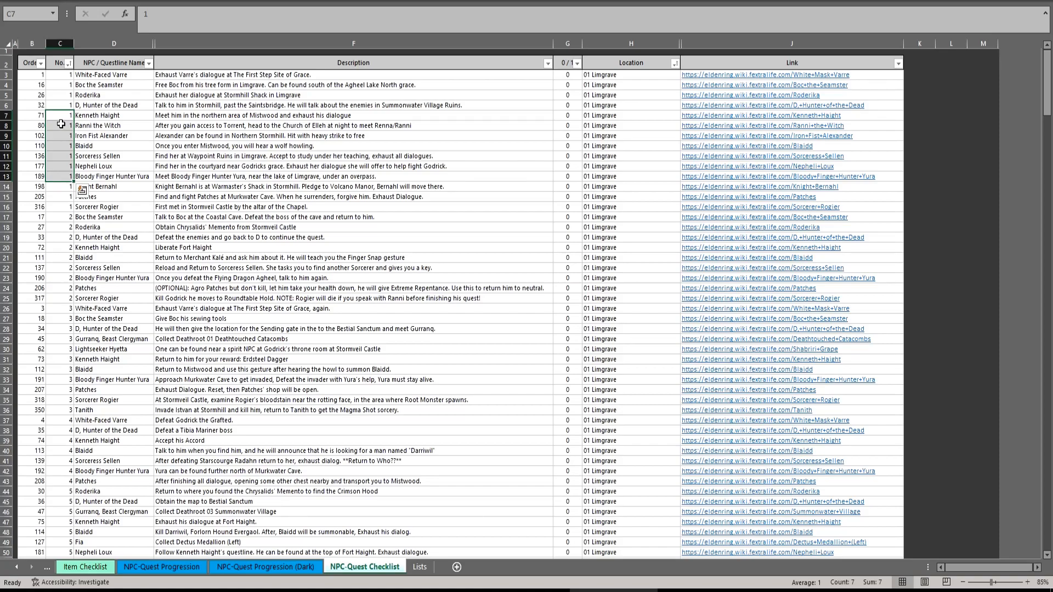
pyautogui.click(636, 218)
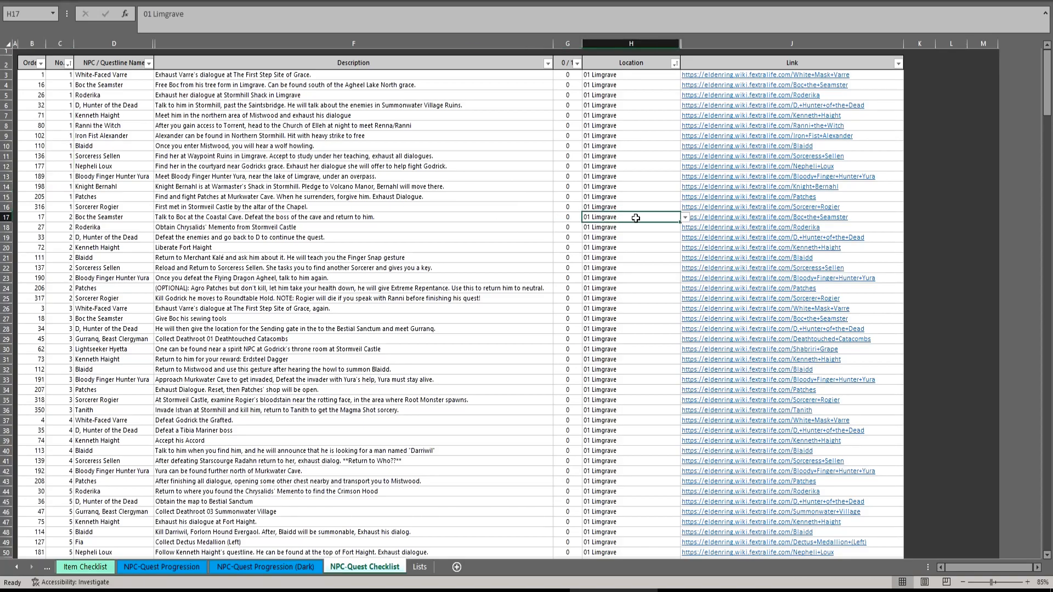
pyautogui.hotkey('ctrl', 'Down')
pyautogui.moveTo(624, 216); pyautogui.dragTo(614, 450)
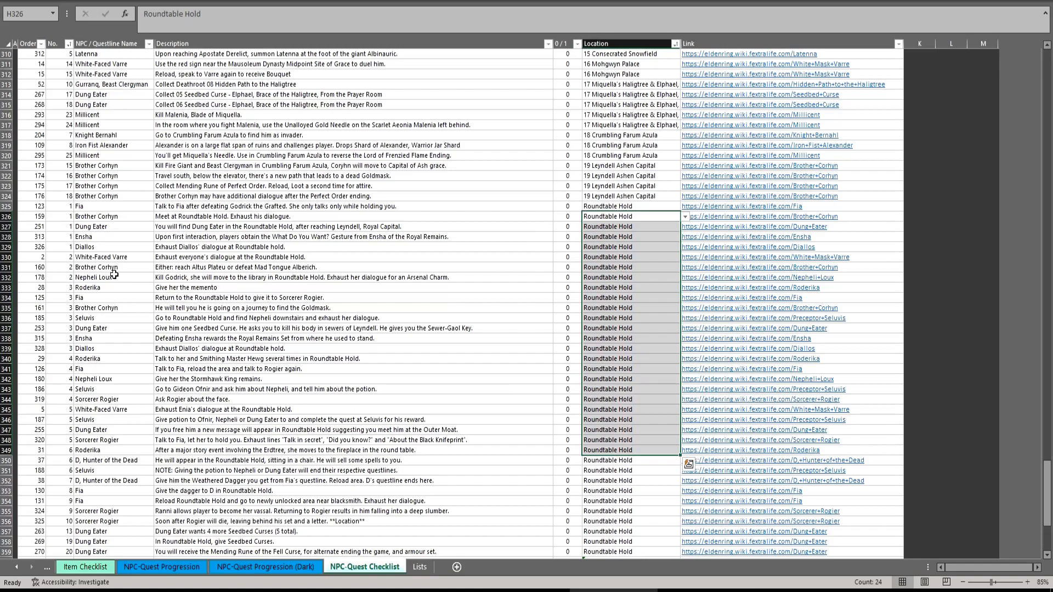
pyautogui.moveTo(113, 267); pyautogui.dragTo(246, 365)
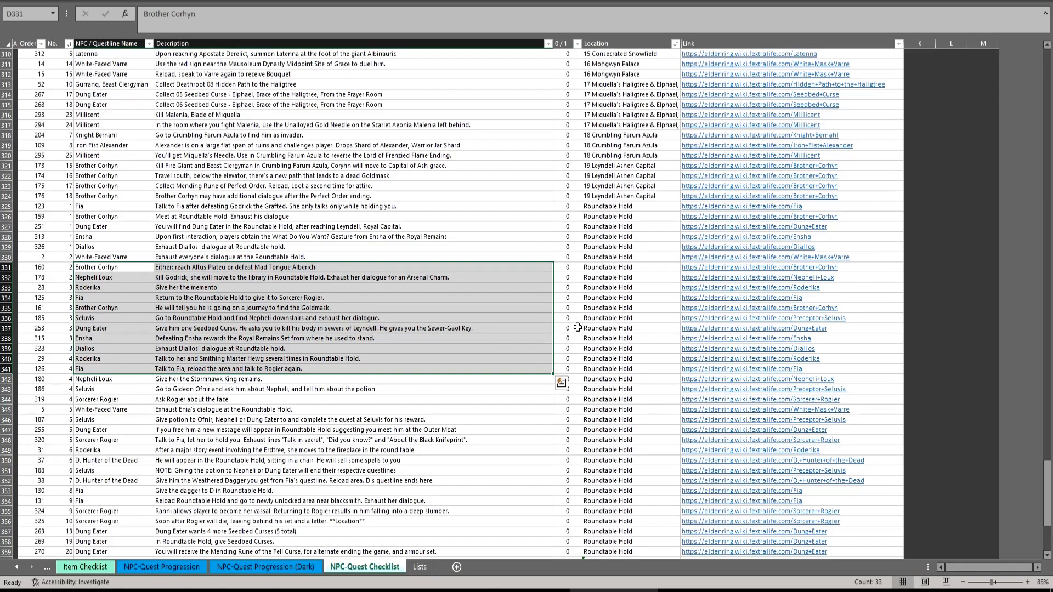
pyautogui.click(599, 316)
pyautogui.hotkey('ctrl', 'Up')
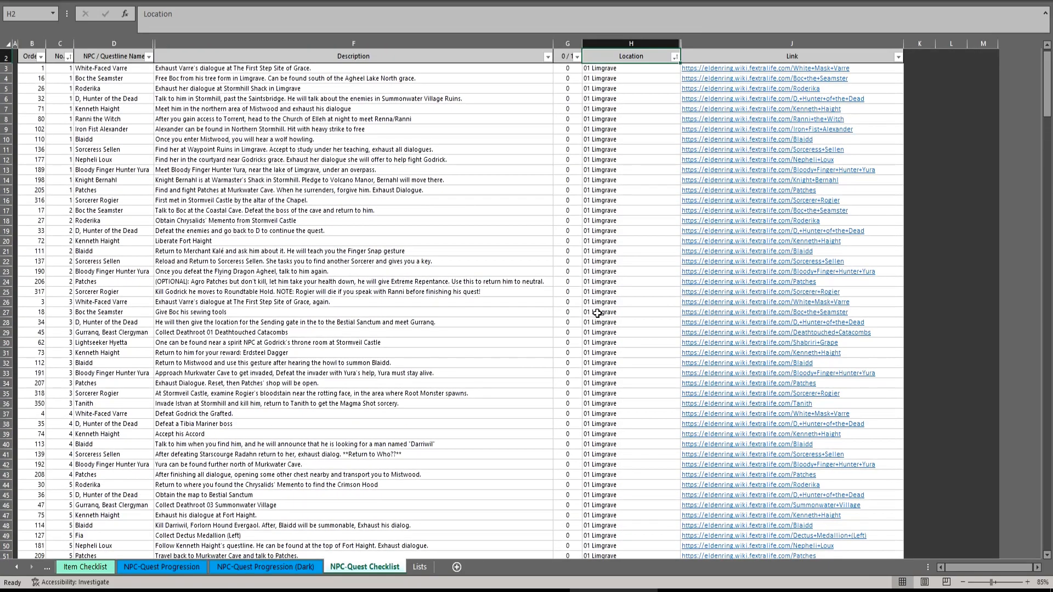
pyautogui.scroll(-8, 609, 208)
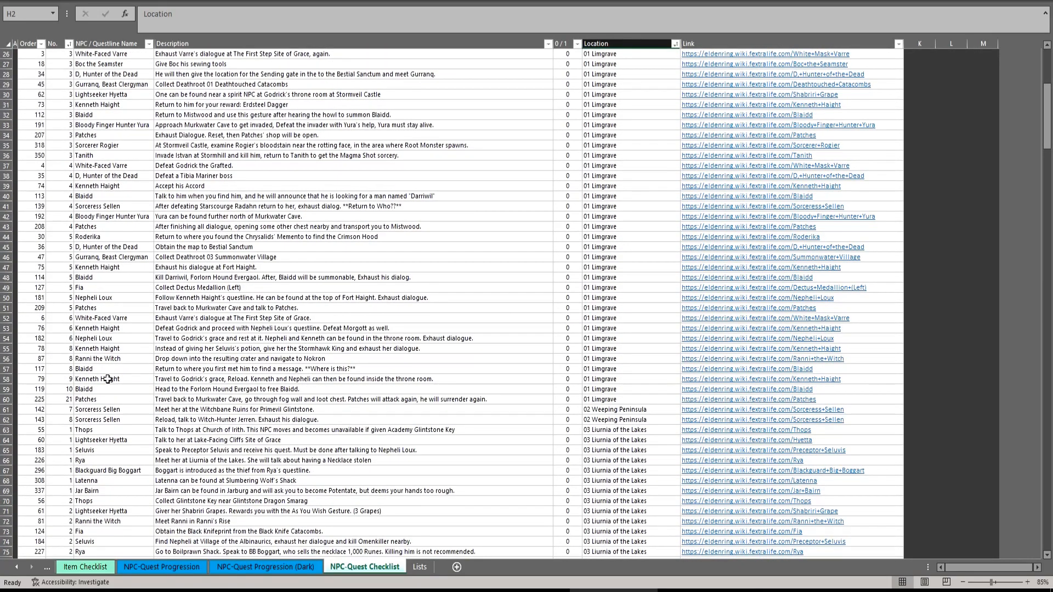
pyautogui.moveTo(106, 397); pyautogui.dragTo(631, 399)
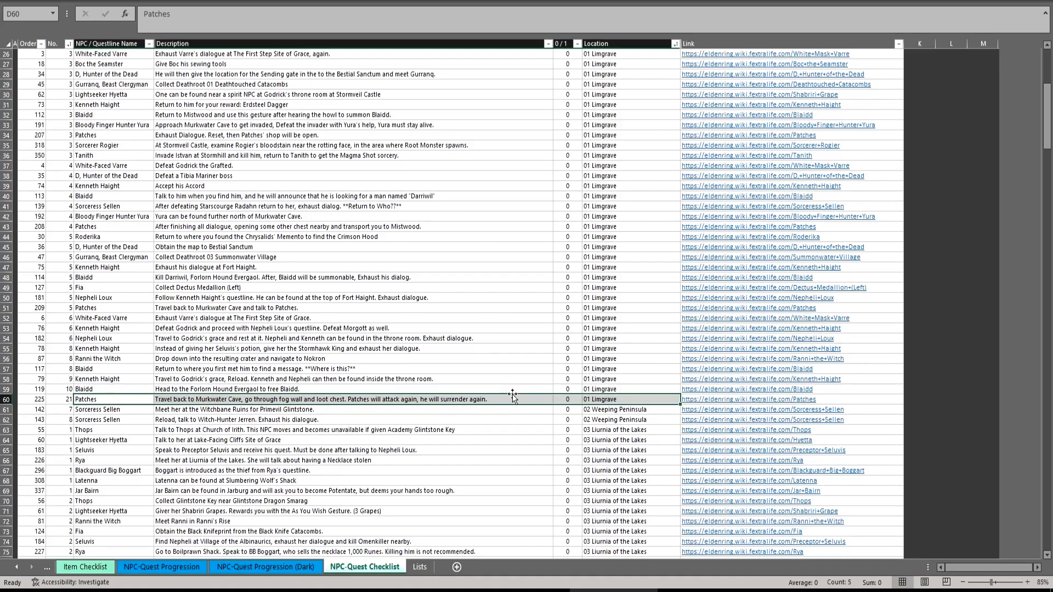
pyautogui.scroll(8, 507, 433)
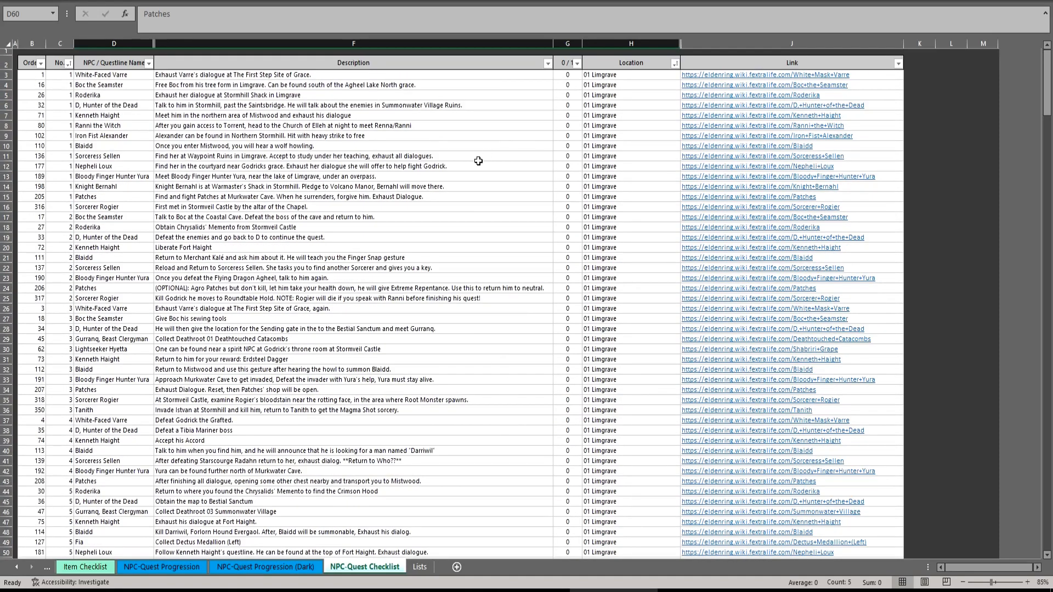
# Step: Mark the first White-Faced Varre, Boc the Seamster and Roderika steps as 1 in the 0 / 1 column
pyautogui.click(558, 78)
pyautogui.write('1')
pyautogui.press('Return')
pyautogui.write('1')
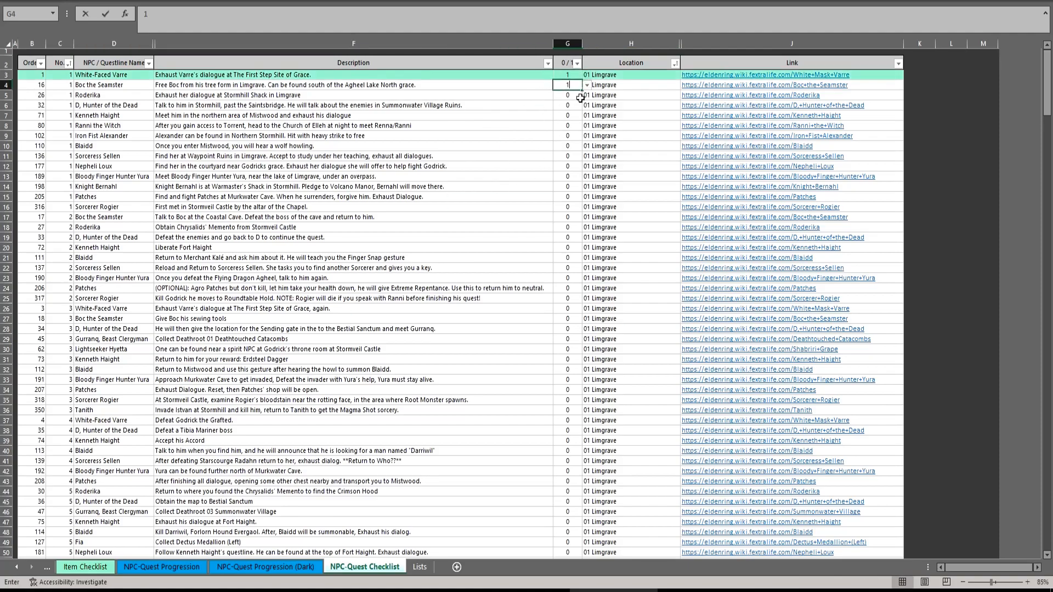
pyautogui.click(265, 135)
pyautogui.click(565, 96)
pyautogui.write('1')
pyautogui.press('Return')
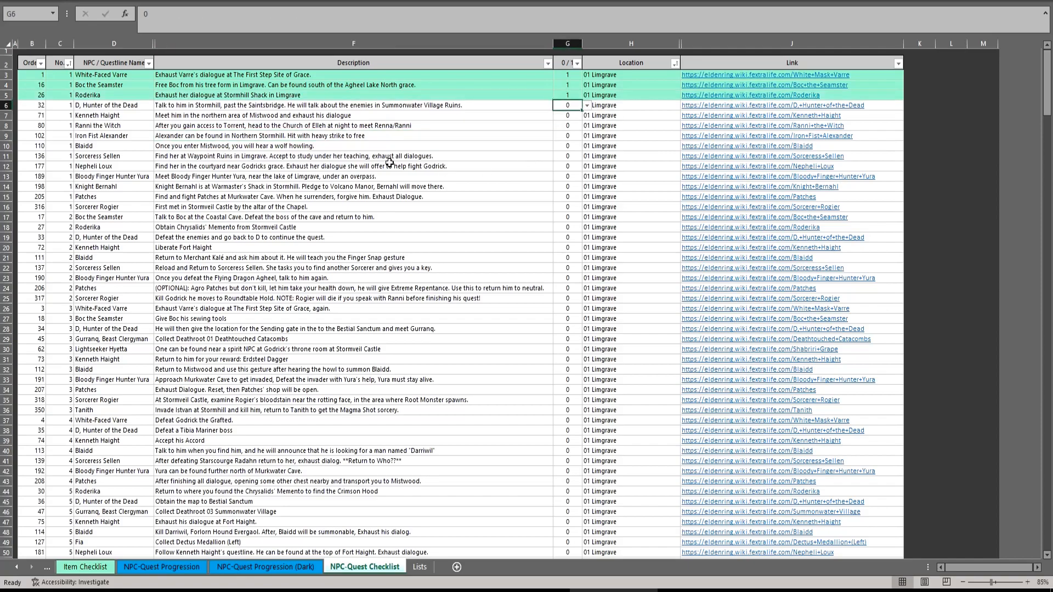
# Step: Filter the 0 / 1 column to exclude entries marked 1, and look through the remaining quest steps
pyautogui.click(577, 63)
pyautogui.click(468, 215)
pyautogui.click(467, 216)
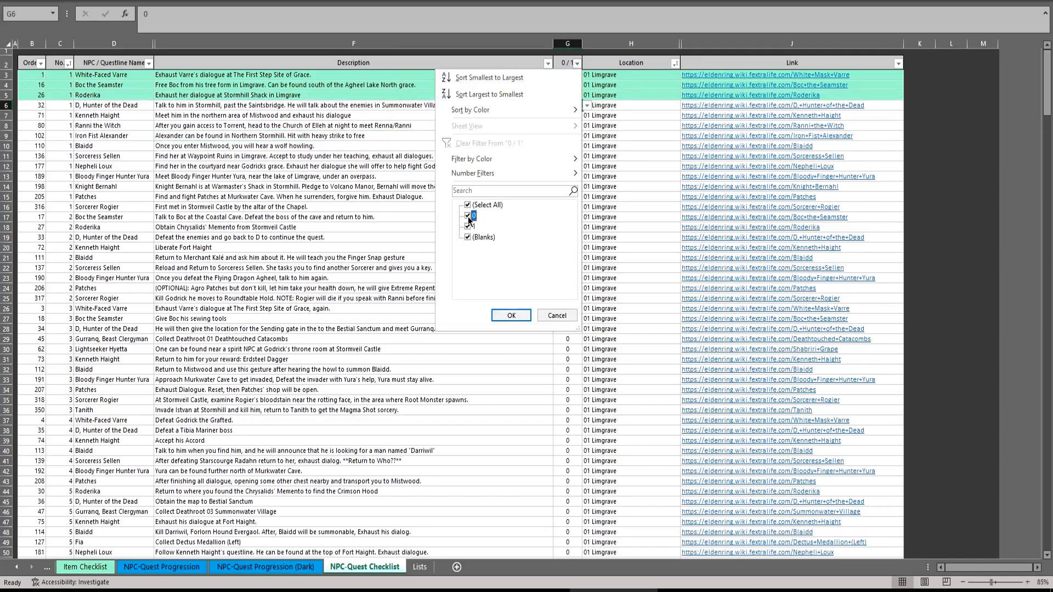
pyautogui.click(467, 226)
pyautogui.click(515, 317)
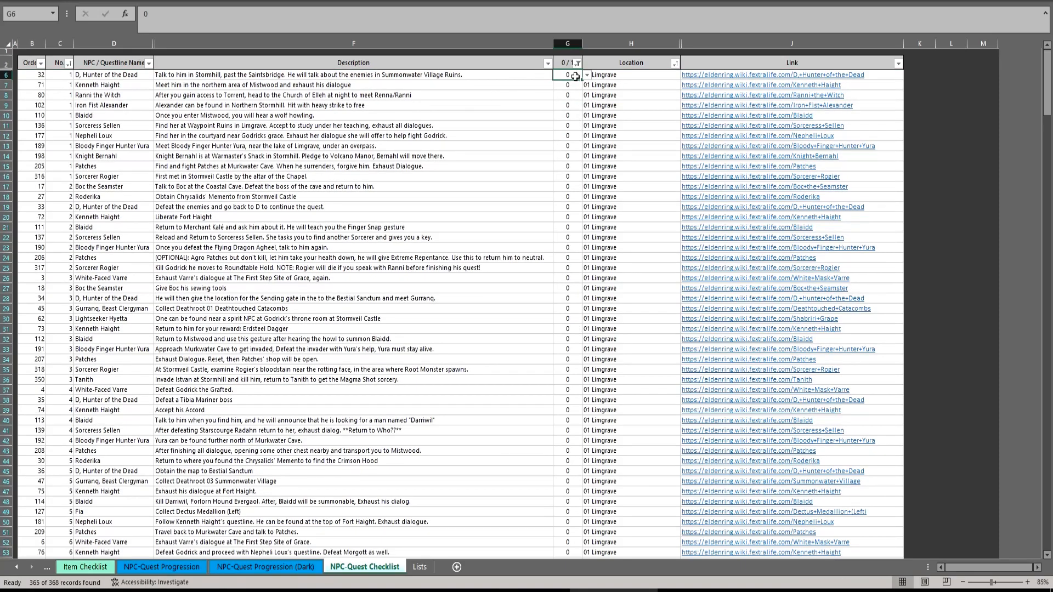
pyautogui.moveTo(566, 75); pyautogui.dragTo(573, 227)
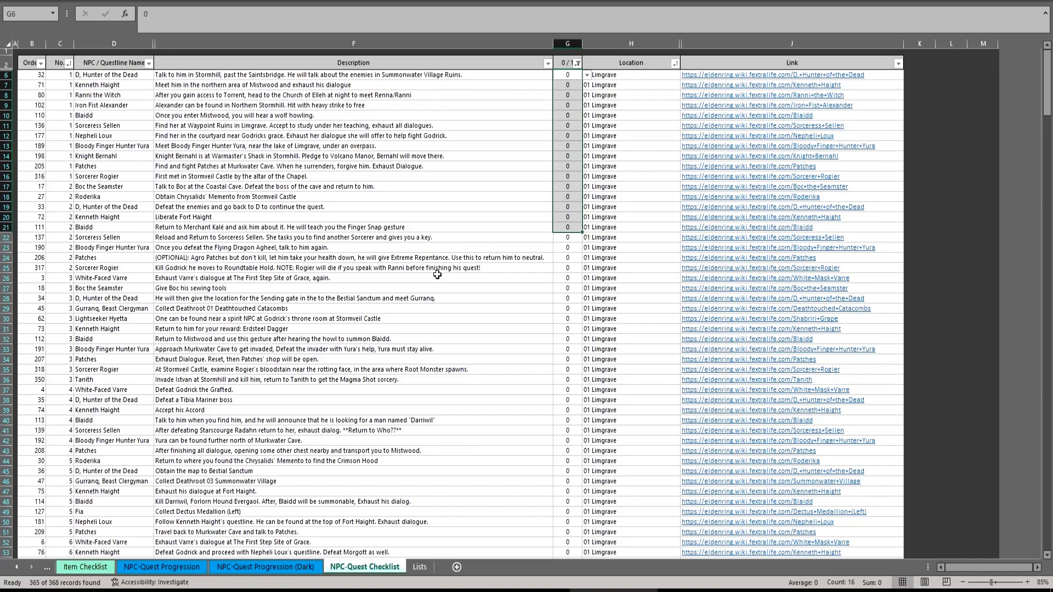
pyautogui.click(623, 176)
pyautogui.scroll(-4, 615, 203)
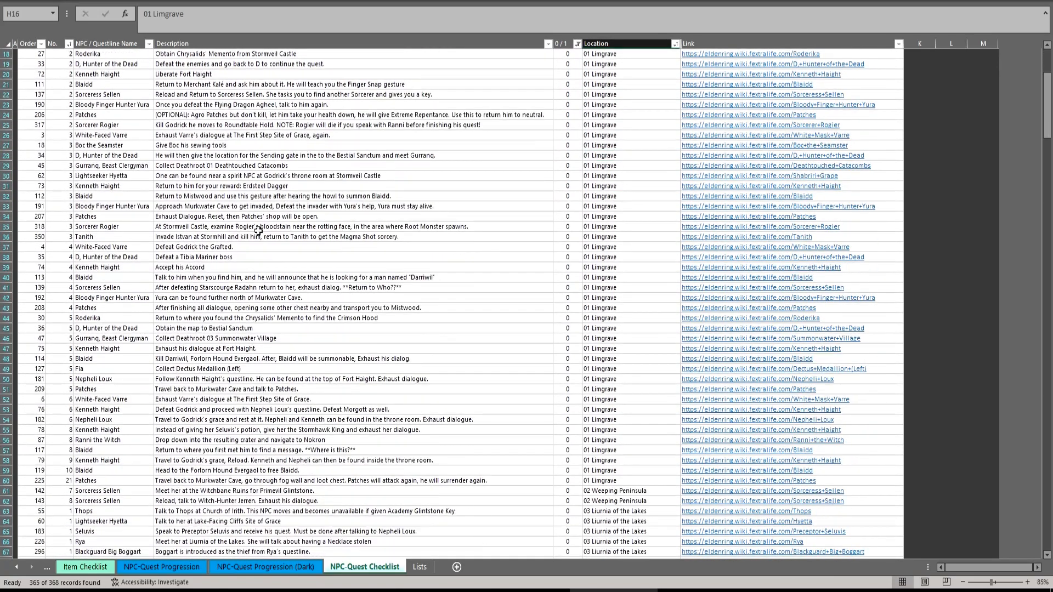
pyautogui.scroll(6, 530, 373)
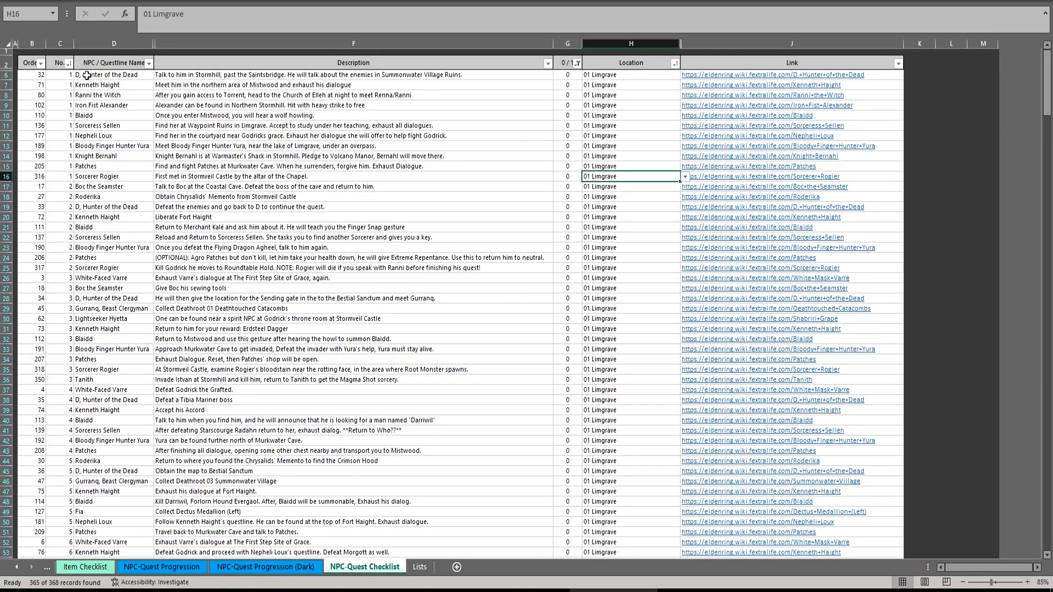
# Step: Restore all values in the 0 / 1 column filter to show every quest step
pyautogui.click(577, 63)
pyautogui.click(475, 203)
pyautogui.click(510, 315)
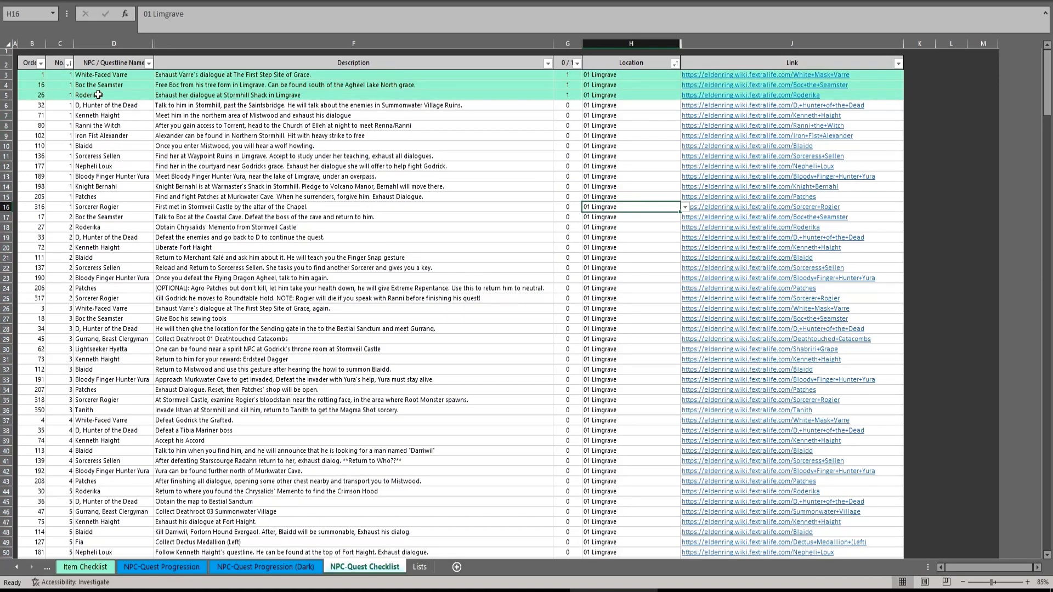
# Step: Select all NPC-Quest Checklist entries and sort them by Order. only, from smallest to largest, deleting the second sort level by No
pyautogui.click(33, 75)
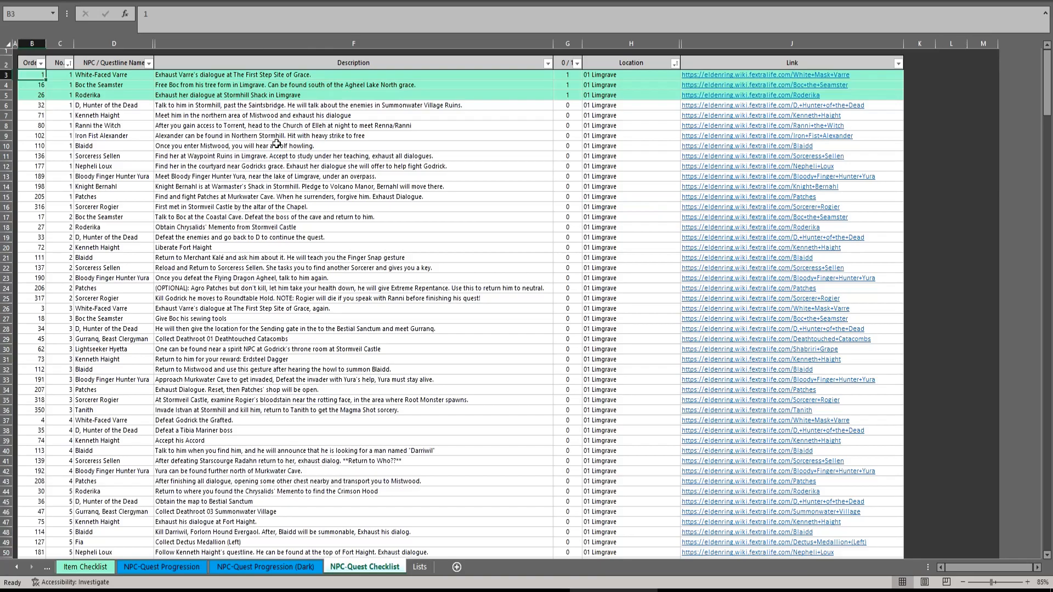
pyautogui.hotkey('ctrl', 'a')
pyautogui.scroll(-20, 276, 143)
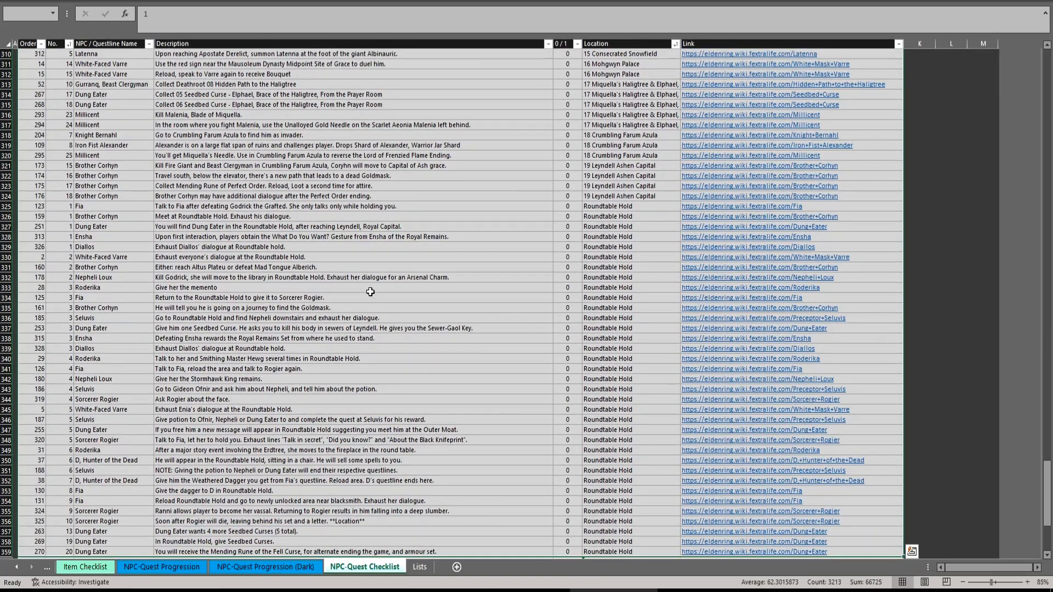
pyautogui.scroll(20, 574, 252)
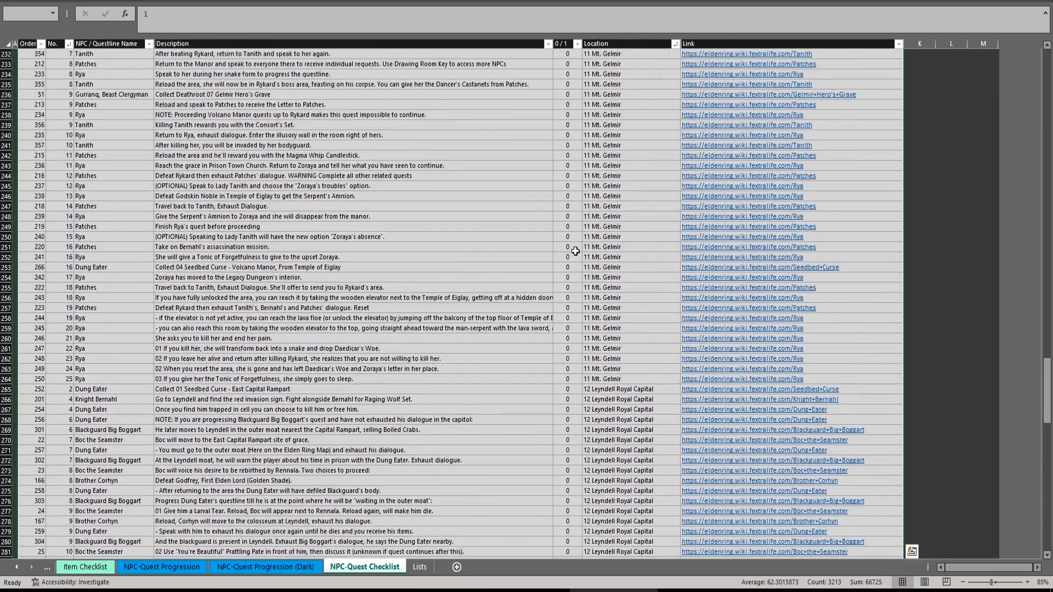
pyautogui.scroll(20, 575, 252)
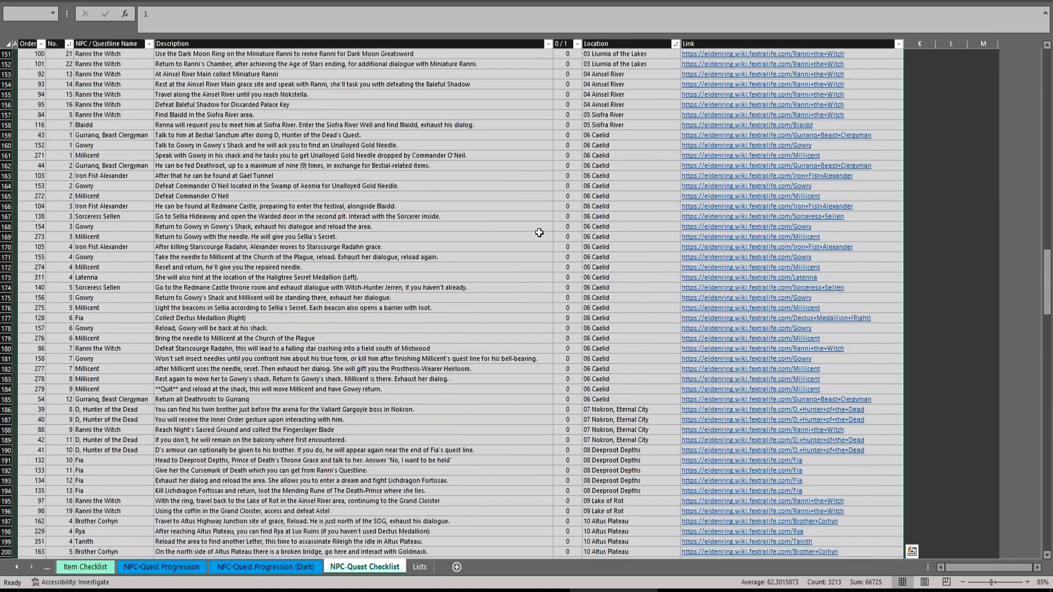
pyautogui.scroll(20, 539, 232)
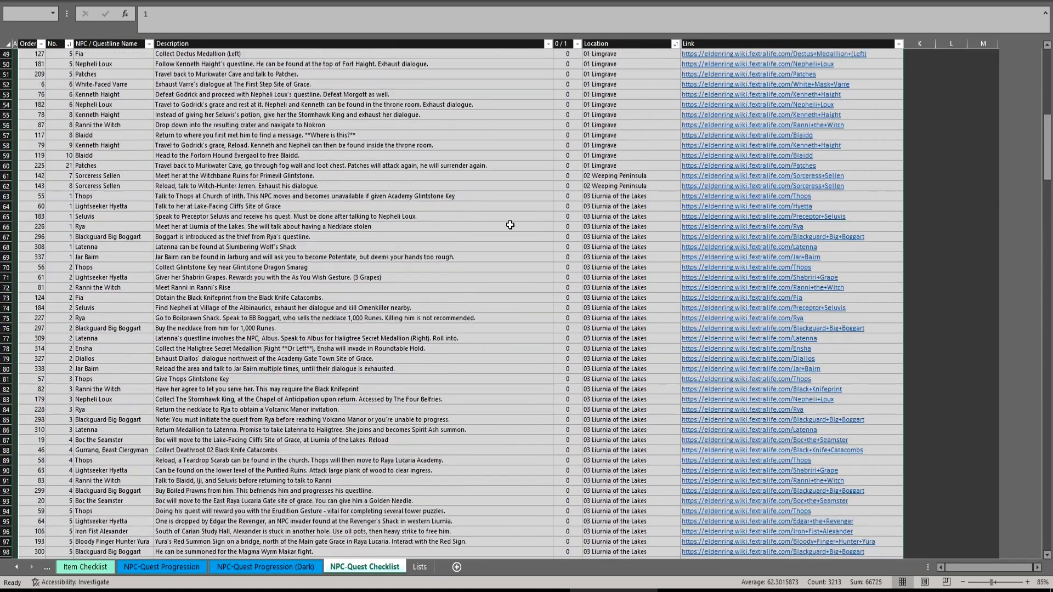
pyautogui.scroll(8, 509, 225)
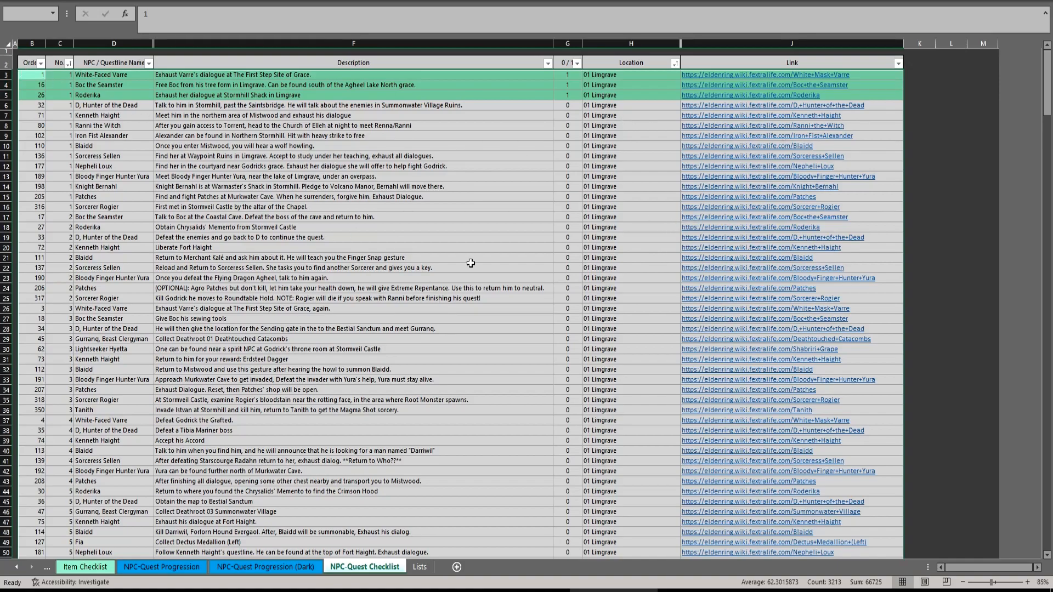
pyautogui.click(240, 0)
pyautogui.click(554, 15)
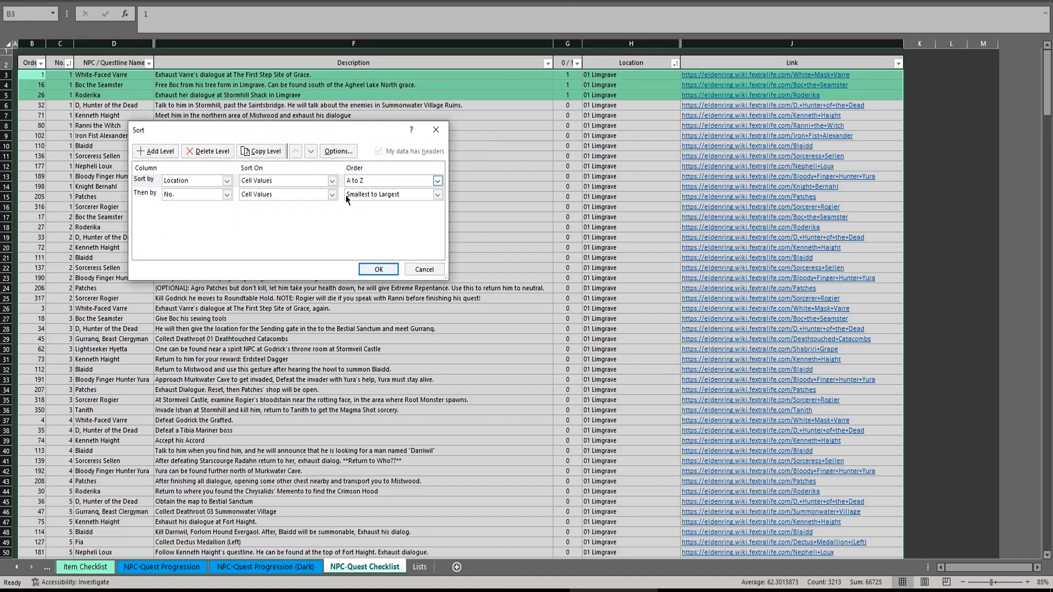
pyautogui.click(157, 196)
pyautogui.click(217, 152)
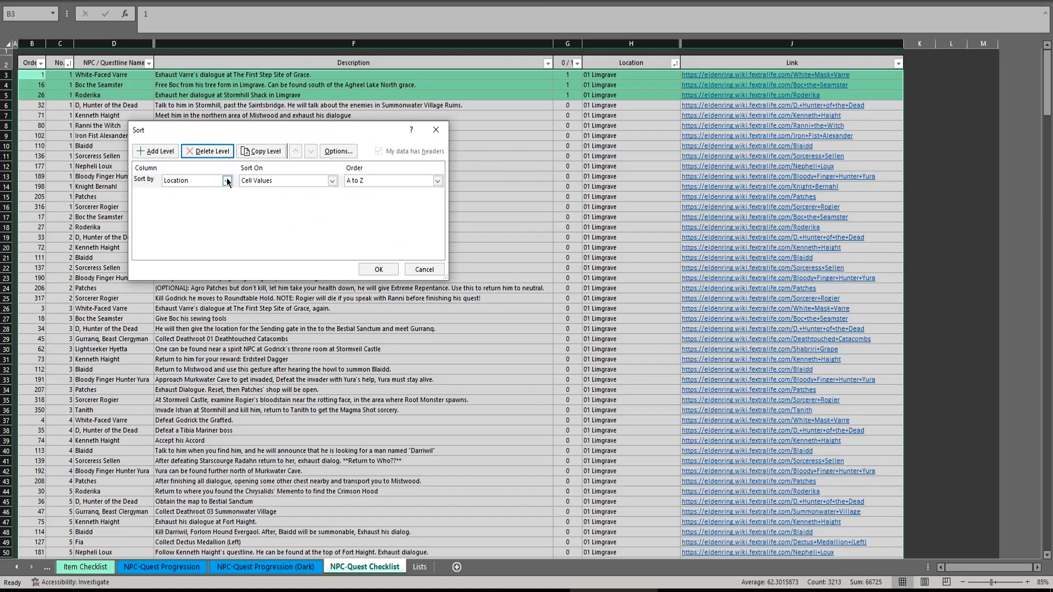
pyautogui.click(227, 180)
pyautogui.click(176, 195)
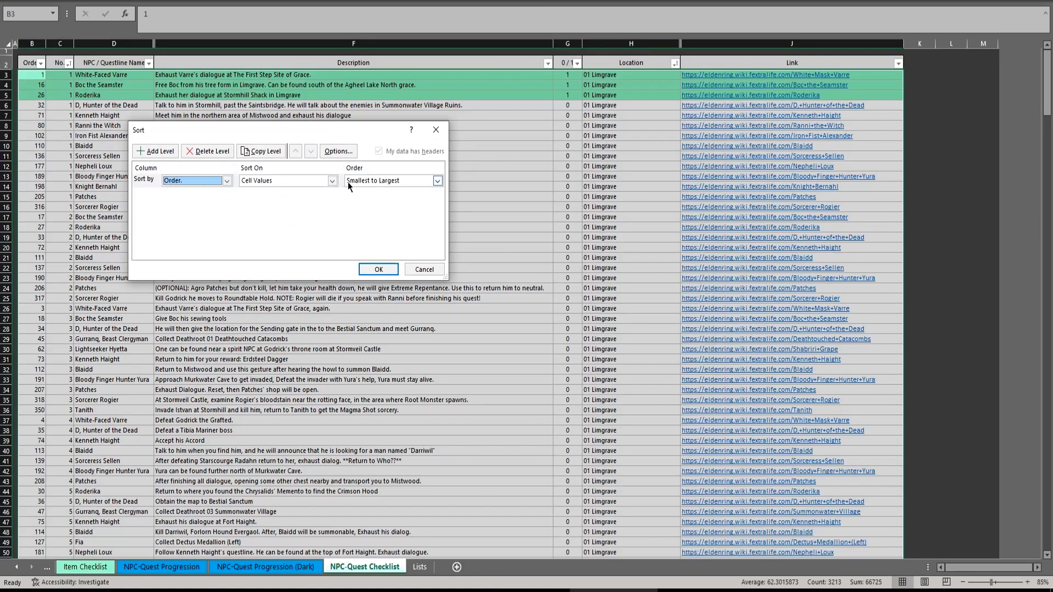
pyautogui.click(363, 271)
# Step: Examine the step numbers, questline names and descriptions in the first questlines of the NPC-Quest Checklist sorted by Order
pyautogui.moveTo(62, 95); pyautogui.dragTo(752, 205)
pyautogui.moveTo(102, 97); pyautogui.dragTo(479, 181)
pyautogui.scroll(-3, 439, 203)
pyautogui.moveTo(66, 177); pyautogui.dragTo(274, 208)
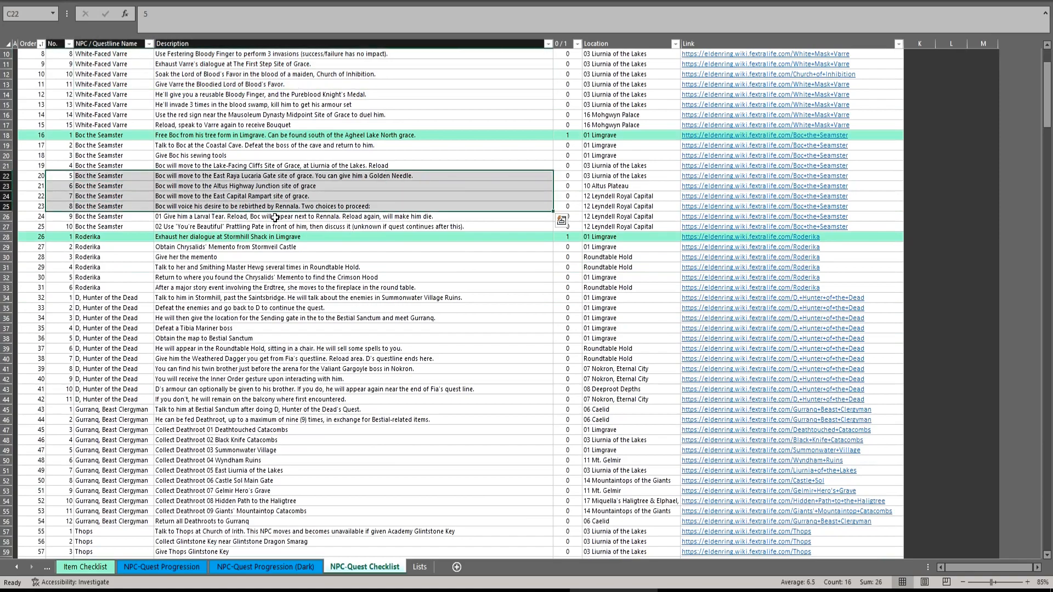
pyautogui.scroll(-4, 268, 233)
pyautogui.moveTo(132, 156); pyautogui.dragTo(134, 217)
pyautogui.click(351, 246)
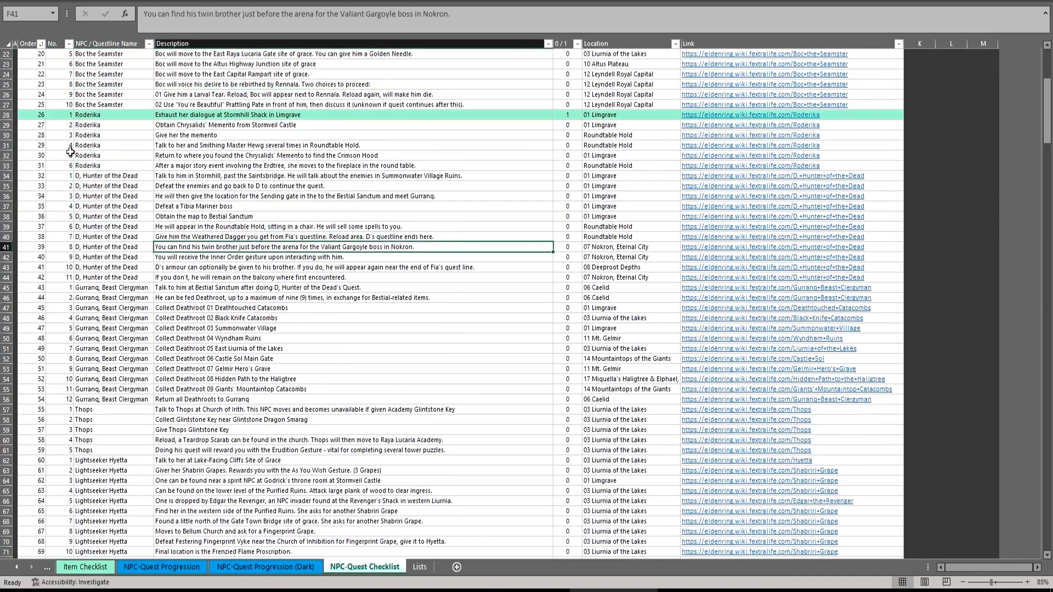
pyautogui.click(27, 43)
pyautogui.scroll(7, 104, 79)
pyautogui.moveTo(66, 114); pyautogui.dragTo(796, 190)
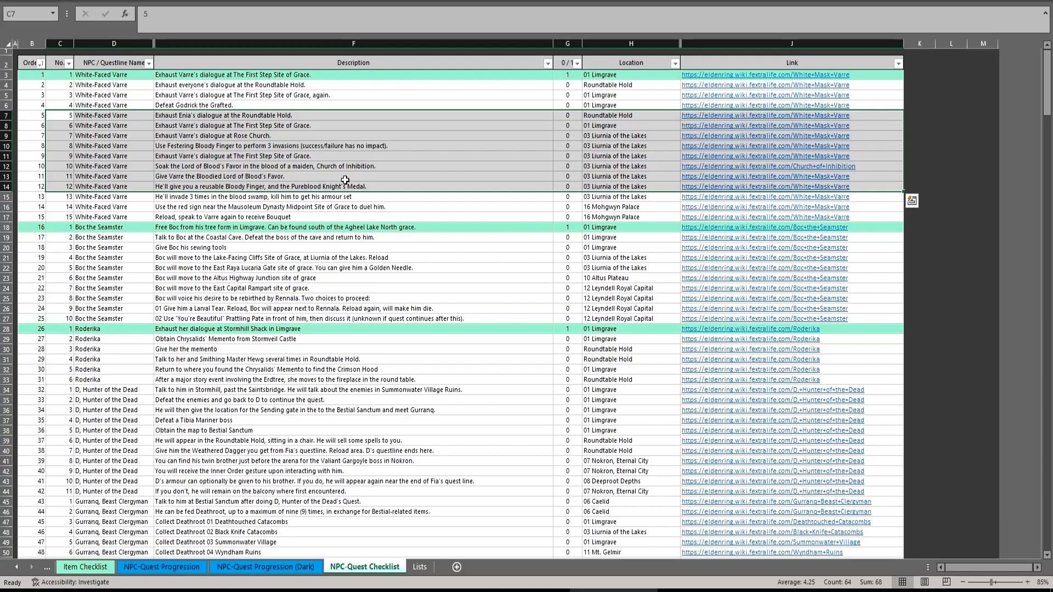
pyautogui.click(40, 96)
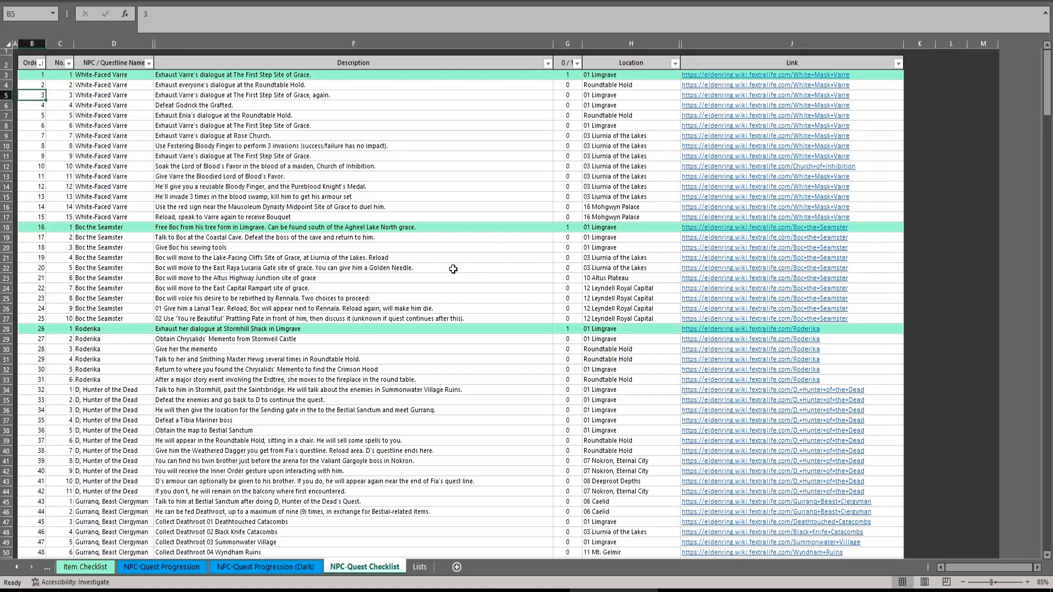
# Step: Switch to the dark-themed checklist workbook, open its NPC-Quest Checklist, and examine the marked quest steps and their locations
pyautogui.click(525, 591)
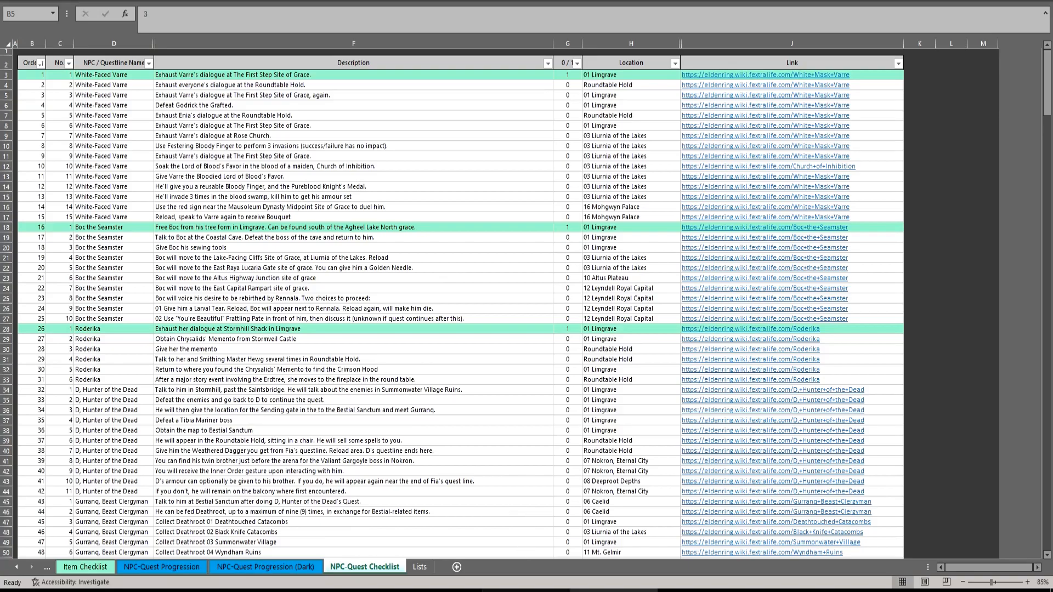
pyautogui.press('super+Up')
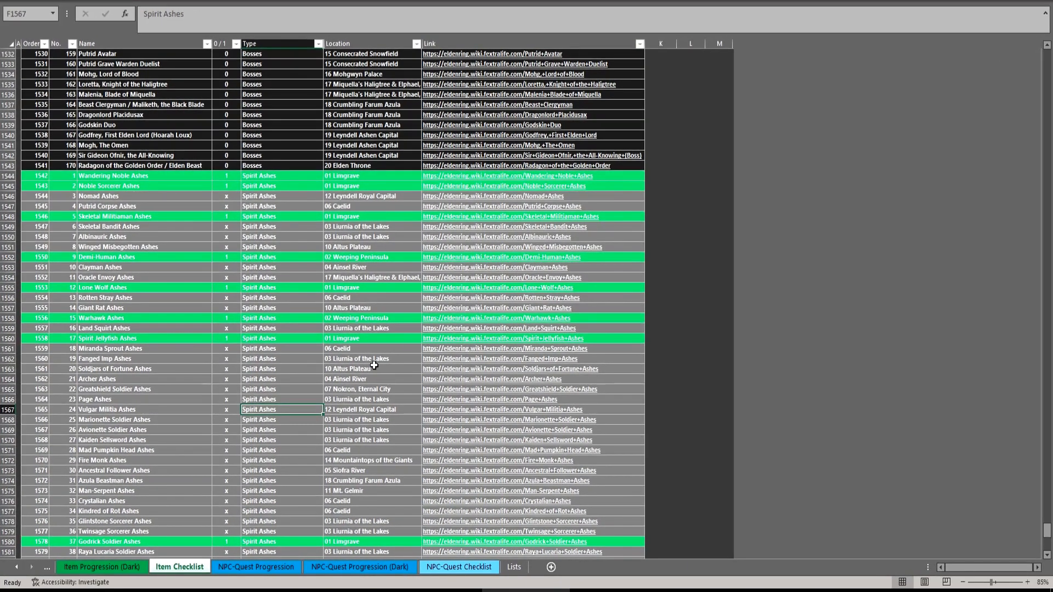
pyautogui.click(450, 568)
pyautogui.scroll(1, 418, 302)
pyautogui.click(303, 143)
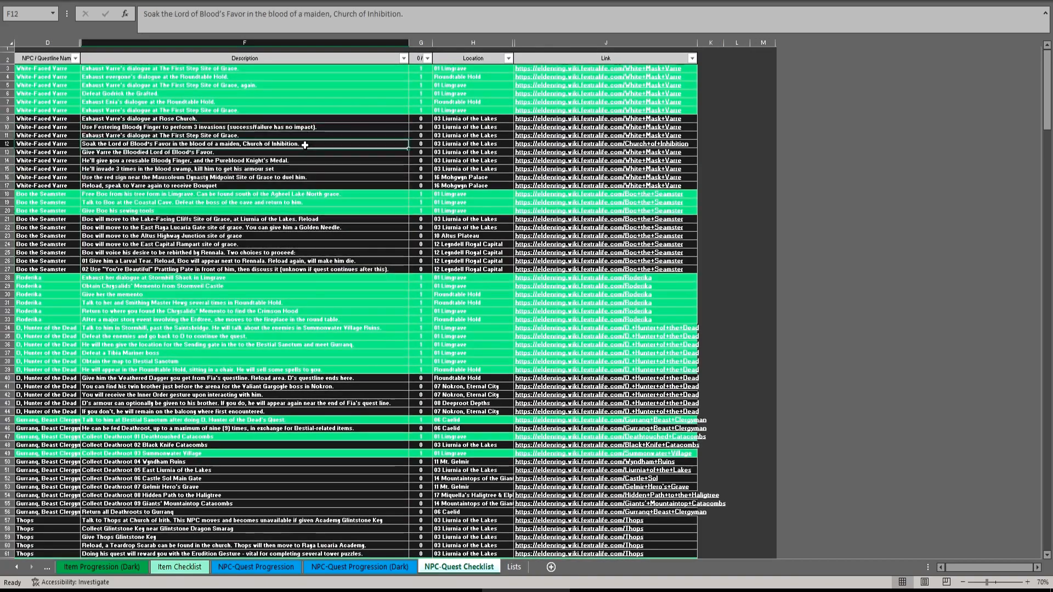
pyautogui.click(452, 246)
pyautogui.scroll(2, 257, 190)
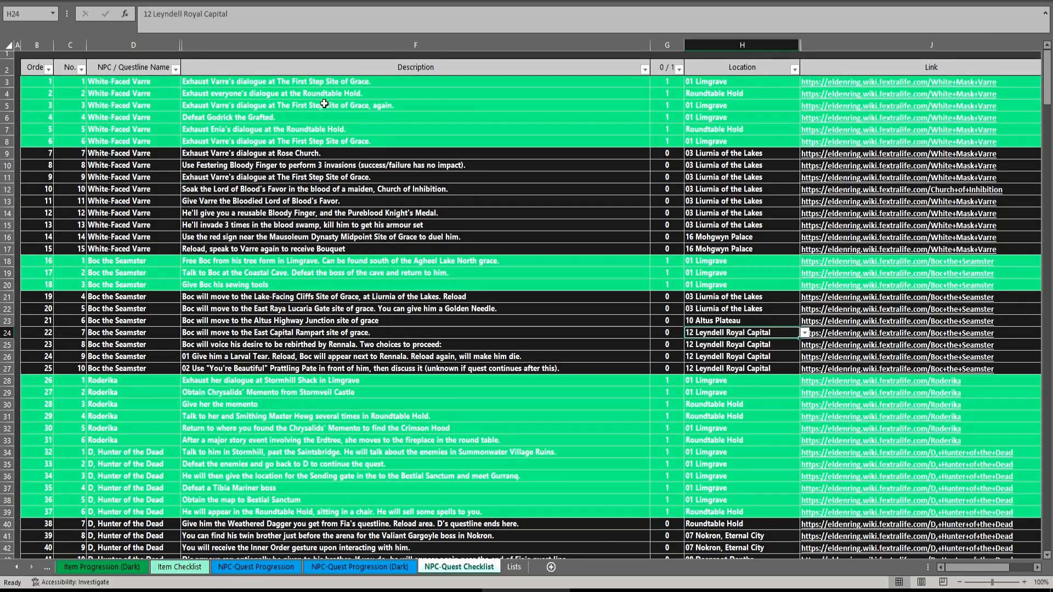
pyautogui.scroll(-4, 290, 148)
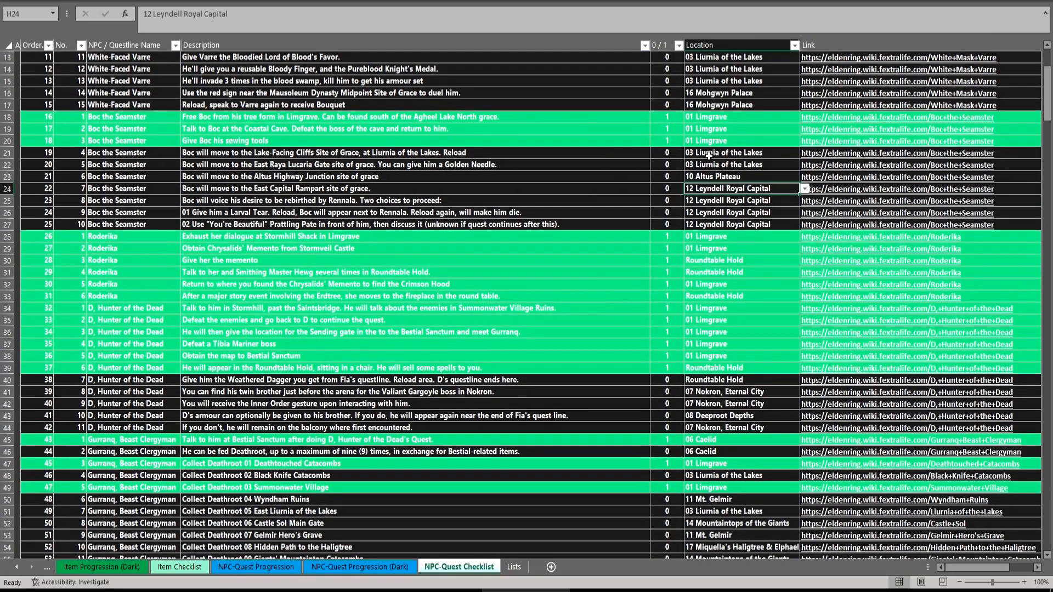
pyautogui.moveTo(721, 118); pyautogui.dragTo(722, 153)
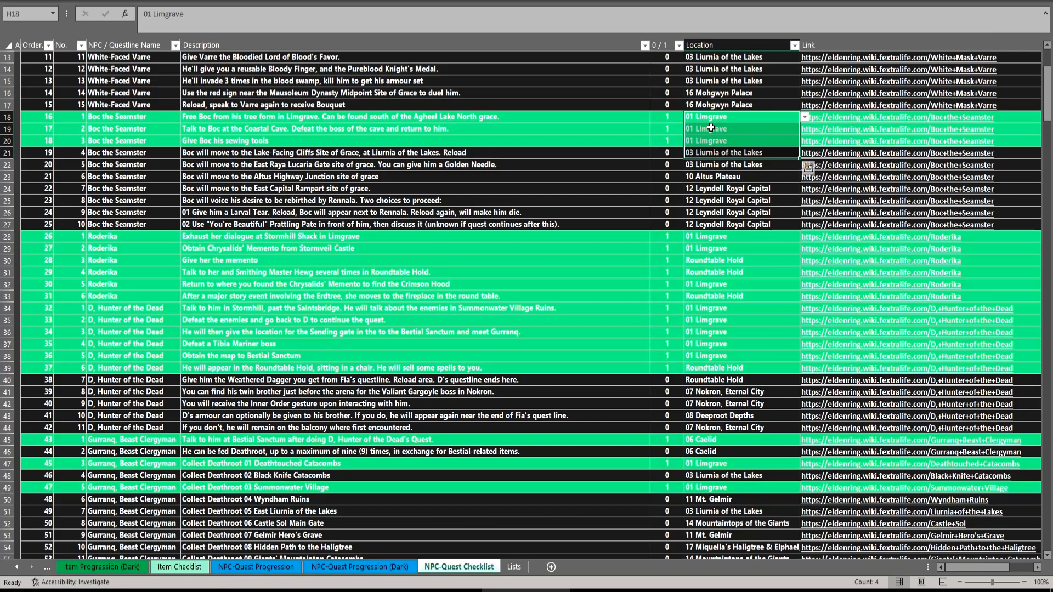
# Step: Examine the completed and open quest steps and their locations from Boc the Seamster's questline through Brother Corhyn's
pyautogui.click(734, 154)
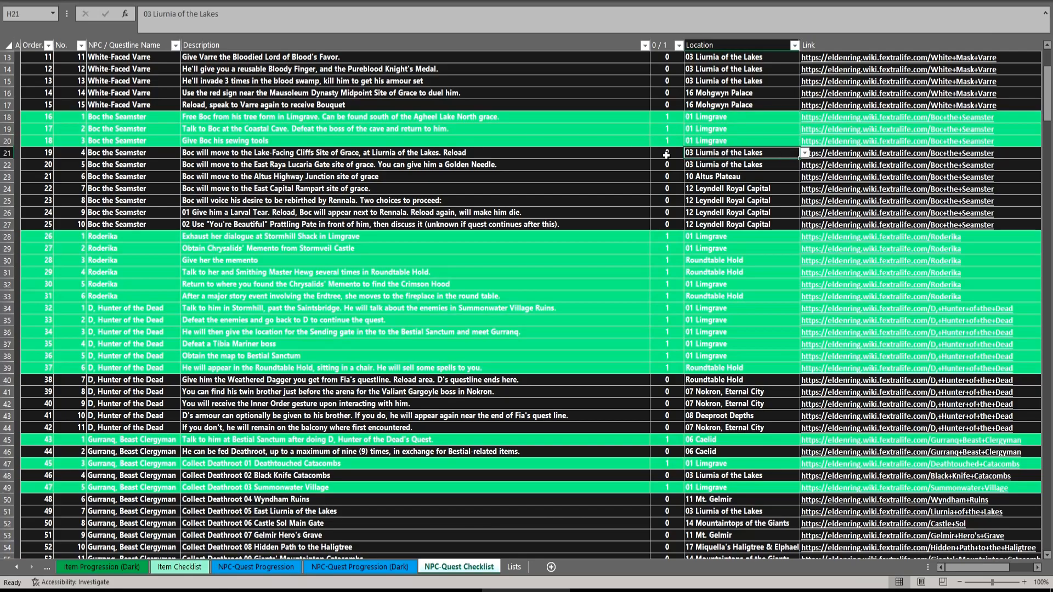
pyautogui.scroll(-4, 451, 264)
pyautogui.click(724, 237)
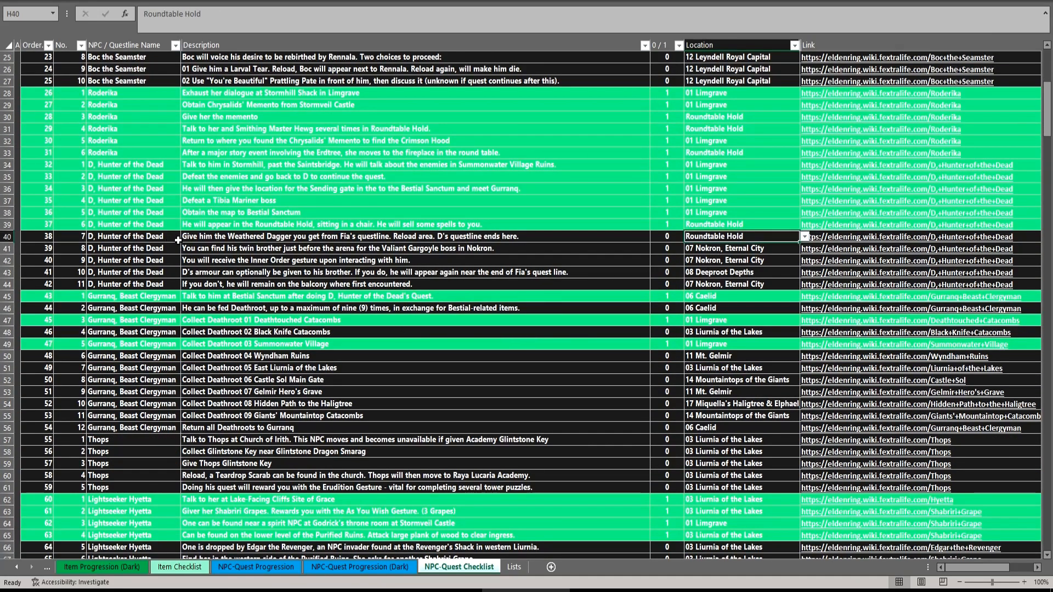
pyautogui.scroll(-4, 398, 226)
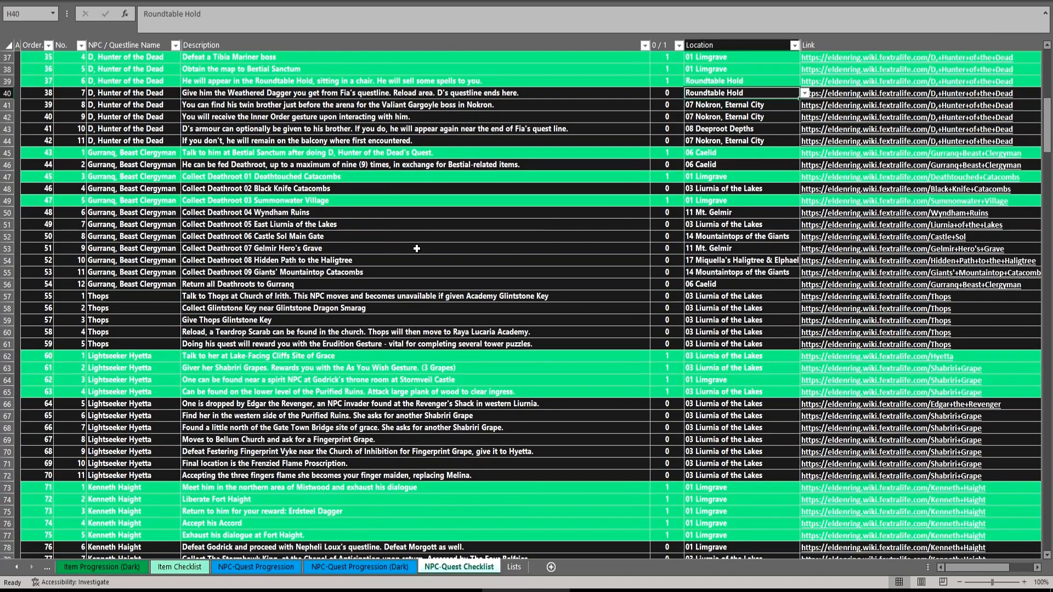
pyautogui.scroll(-4, 417, 248)
pyautogui.scroll(-4, 483, 247)
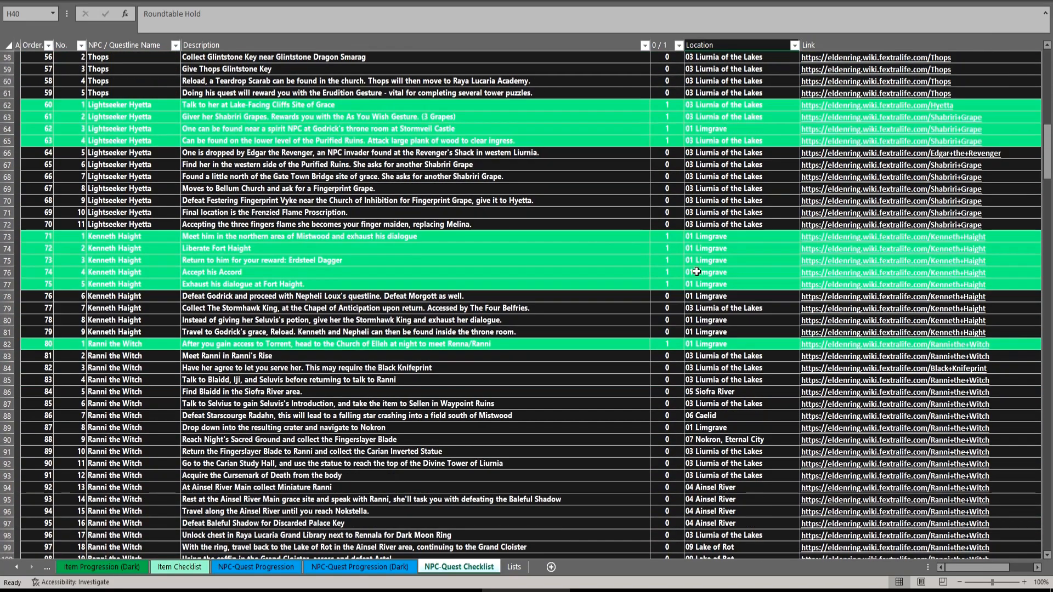
pyautogui.scroll(-4, 470, 318)
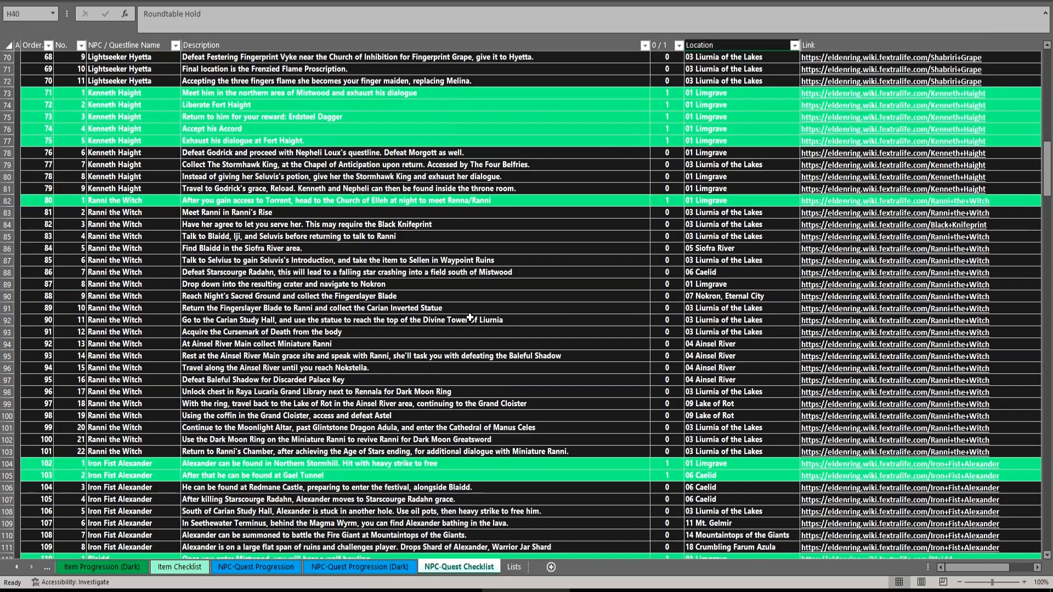
pyautogui.scroll(-9, 526, 318)
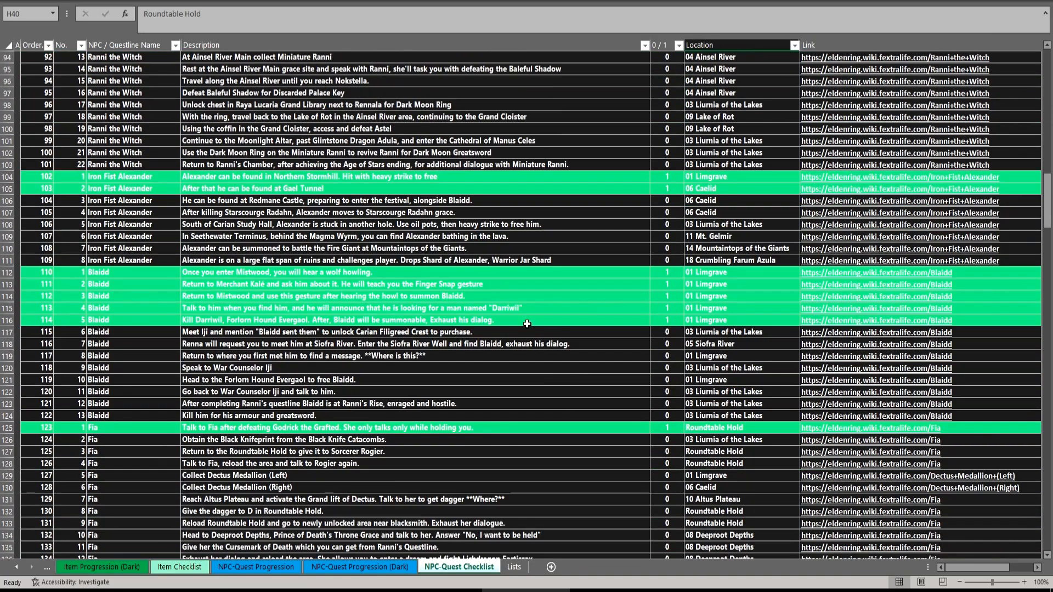
pyautogui.scroll(-9, 526, 323)
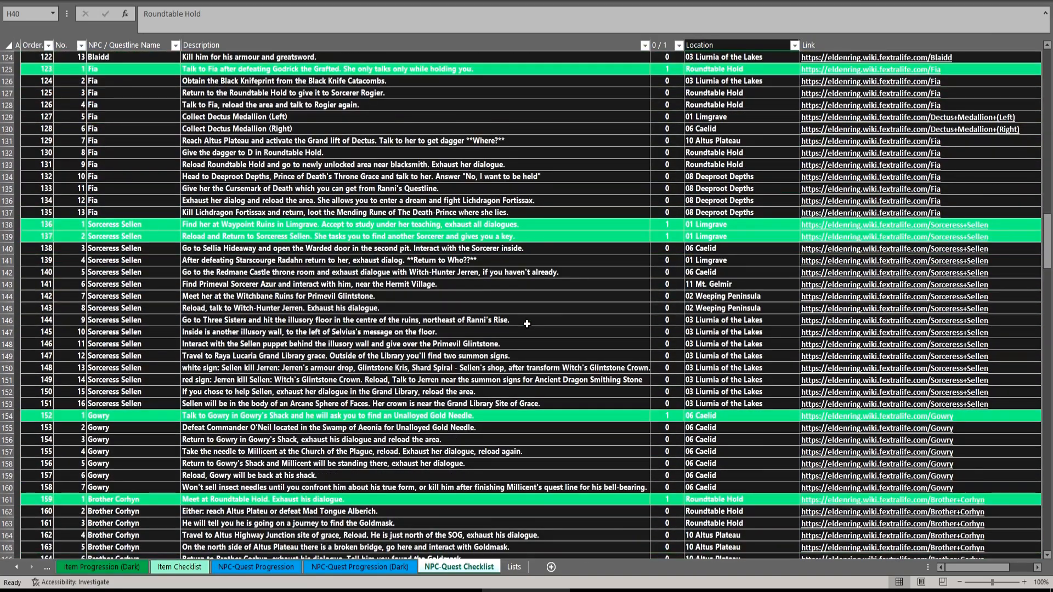
# Step: Return to the first White-Faced Varre steps and zoom the NPC-Quest Checklist out to view more questlines at once
pyautogui.moveTo(1046, 242); pyautogui.dragTo(1047, 77)
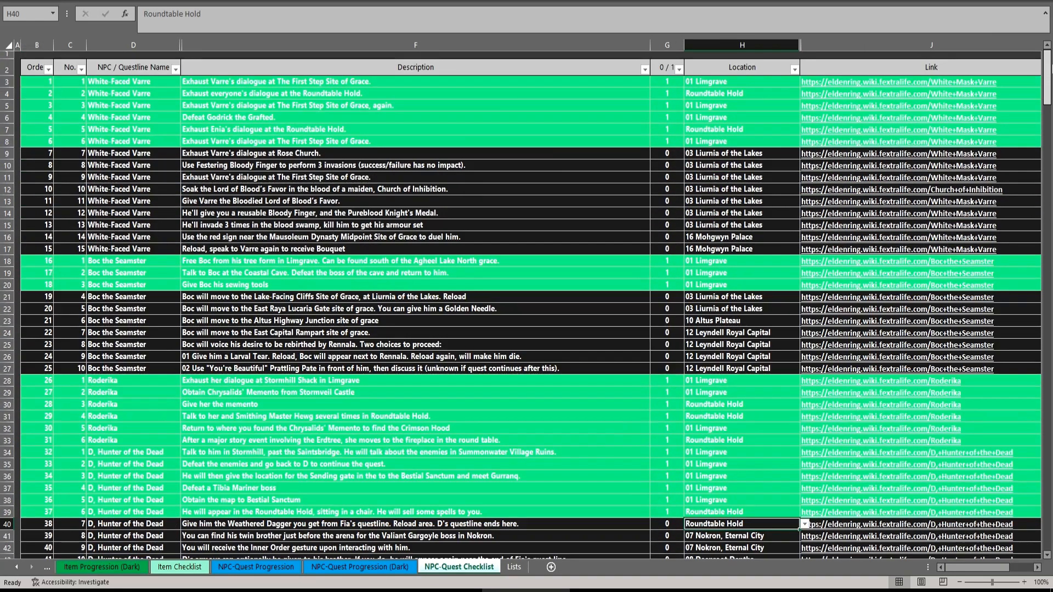
pyautogui.click(513, 299)
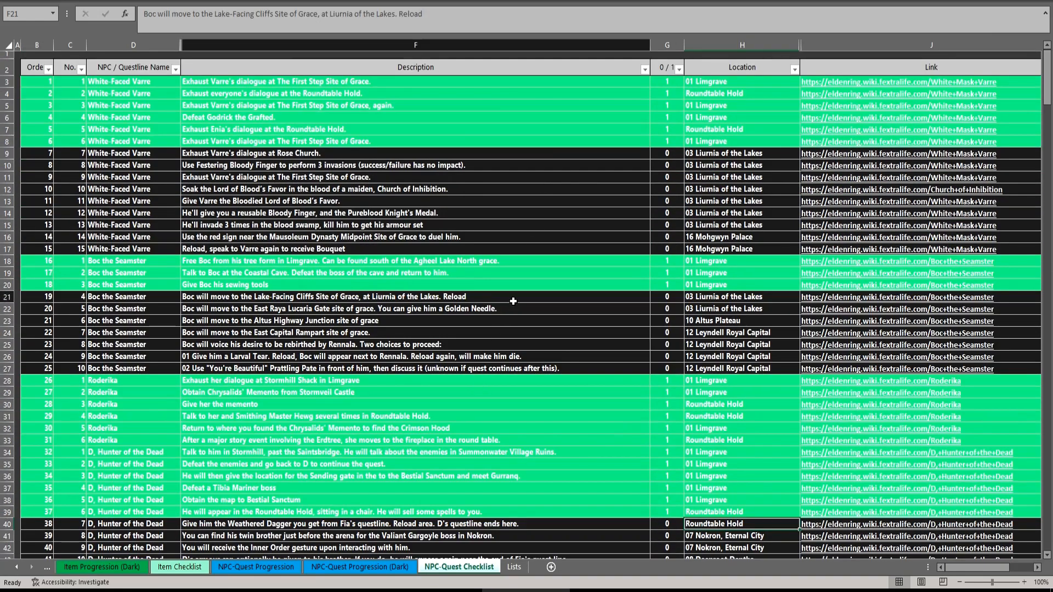
pyautogui.scroll(-1, 537, 305)
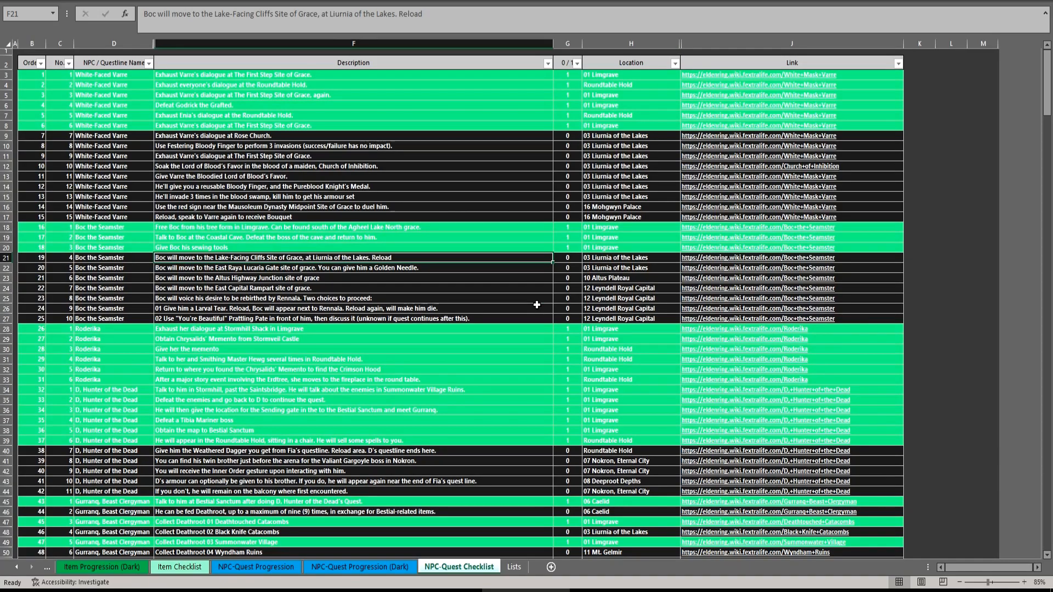
pyautogui.scroll(-1, 537, 304)
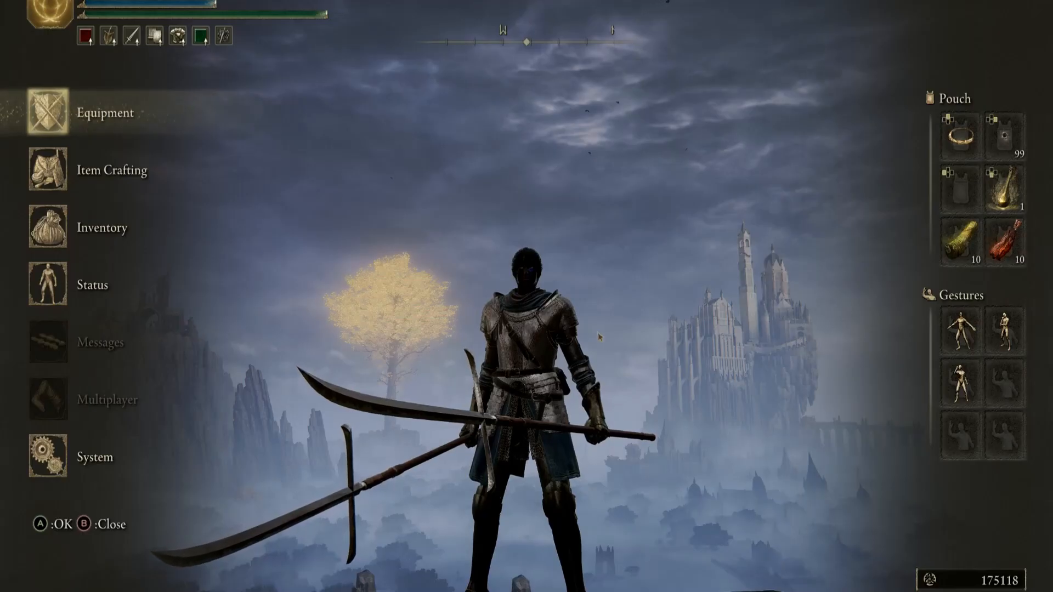
pyautogui.press('Escape')
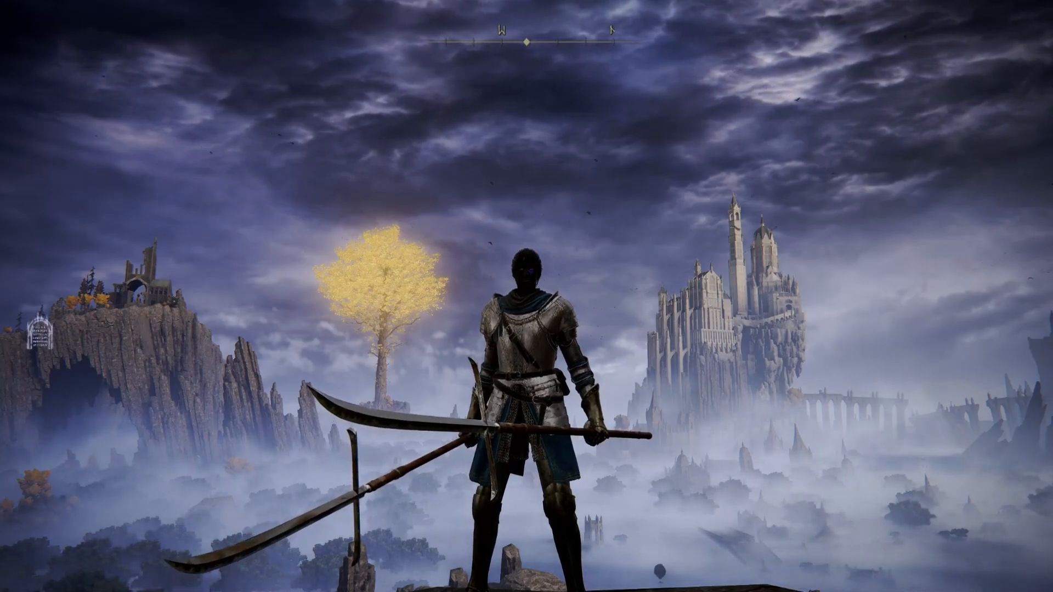
pyautogui.press('Escape')
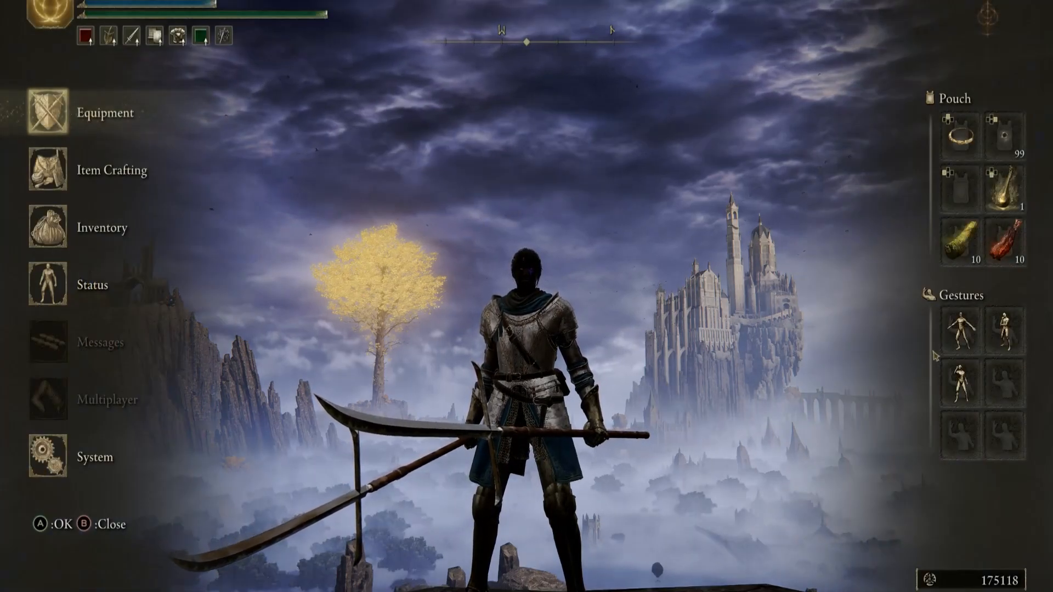
pyautogui.press('Right')
pyautogui.press('Return')
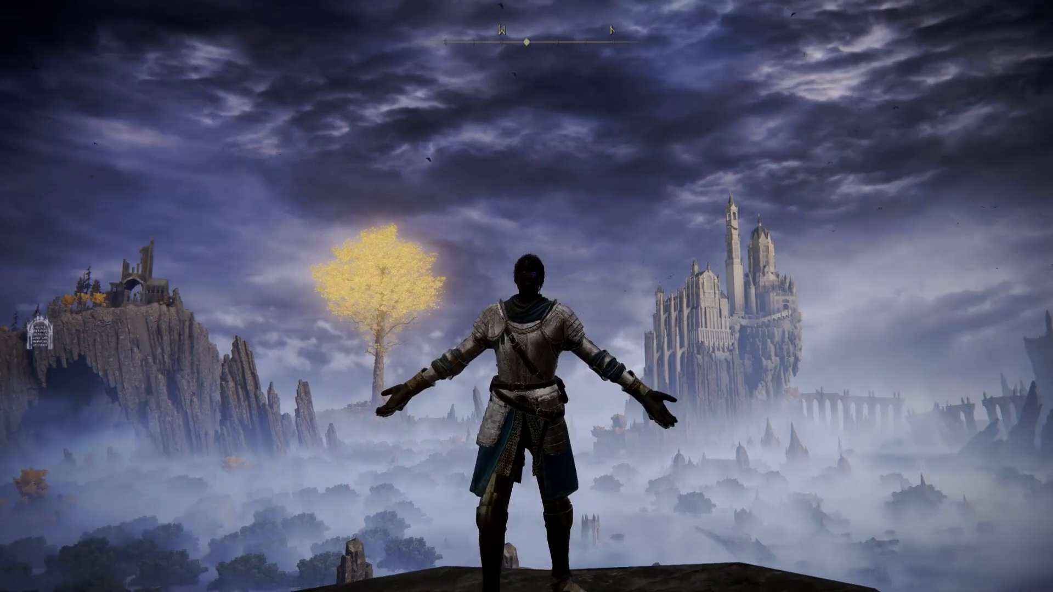